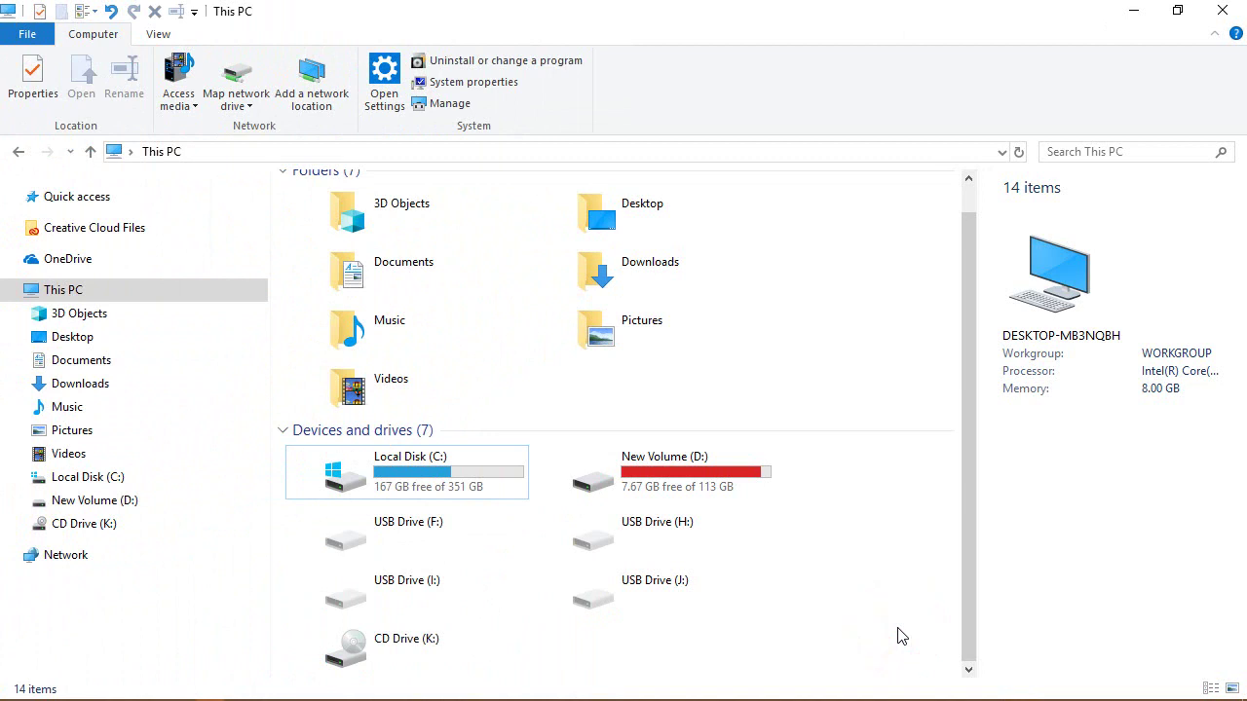
- Navigate from Local Disk (C:) through Program Files into the Siemens folder
double_click(365, 473)
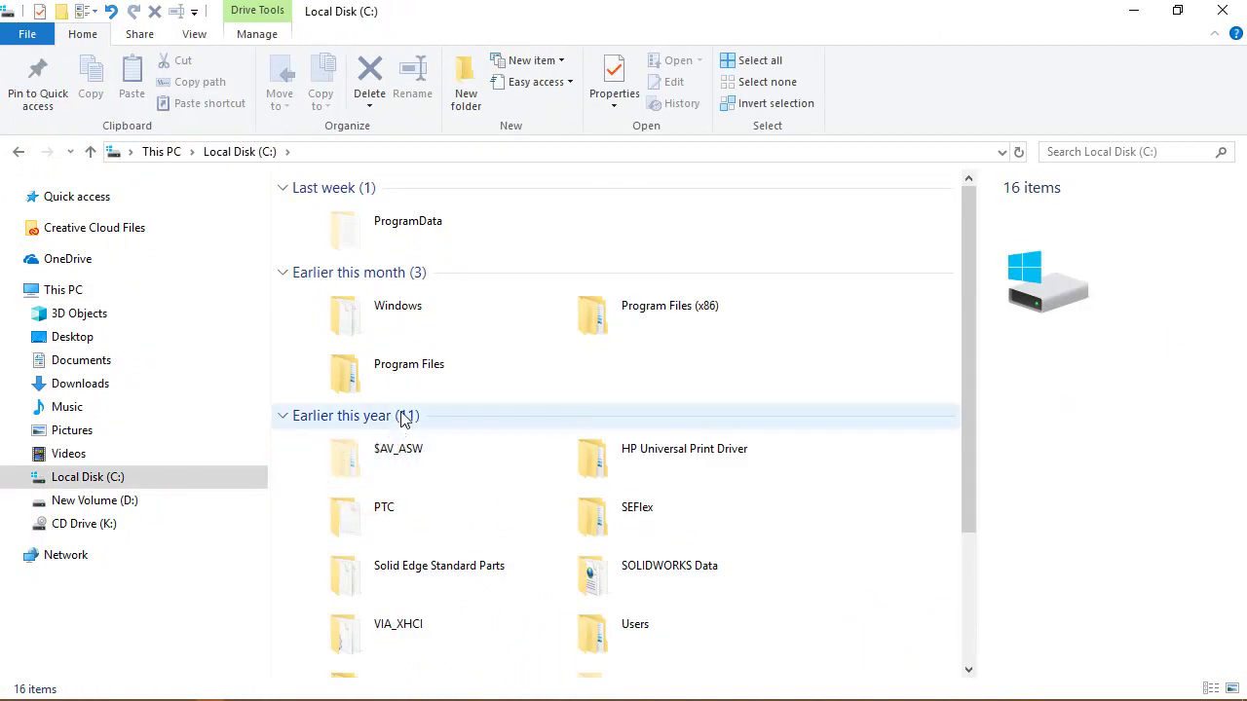
double_click(394, 373)
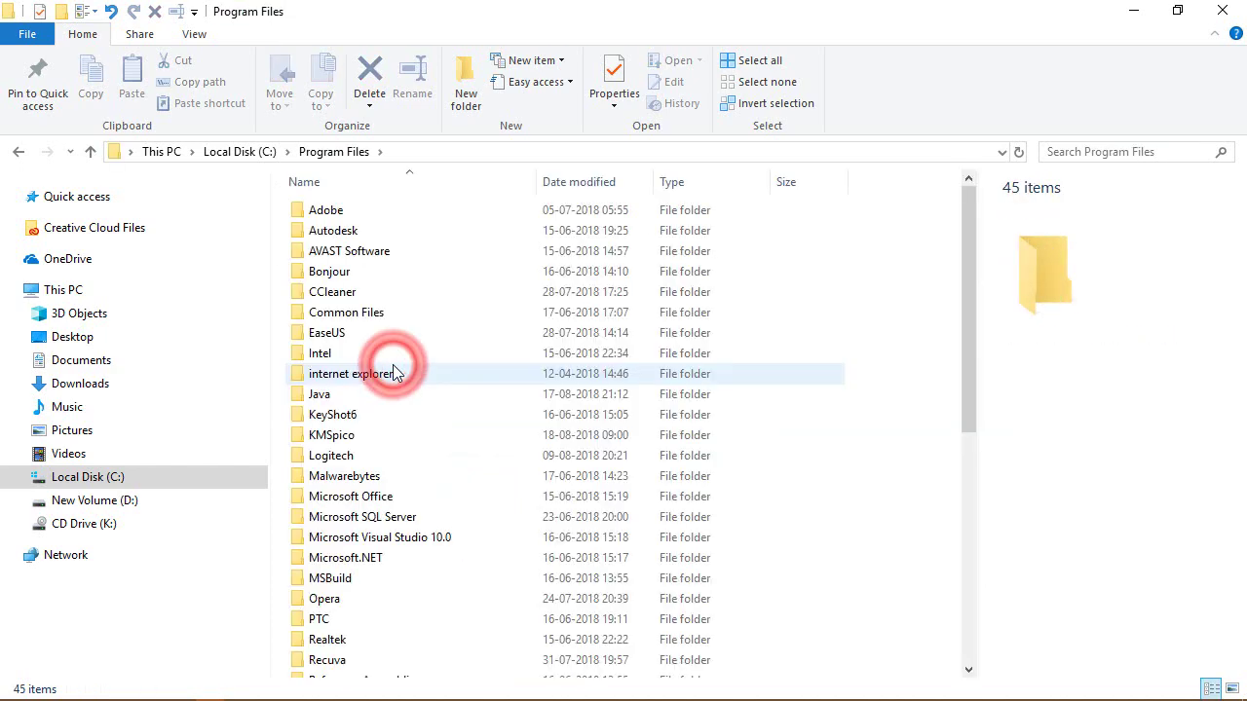
left_click(341, 458)
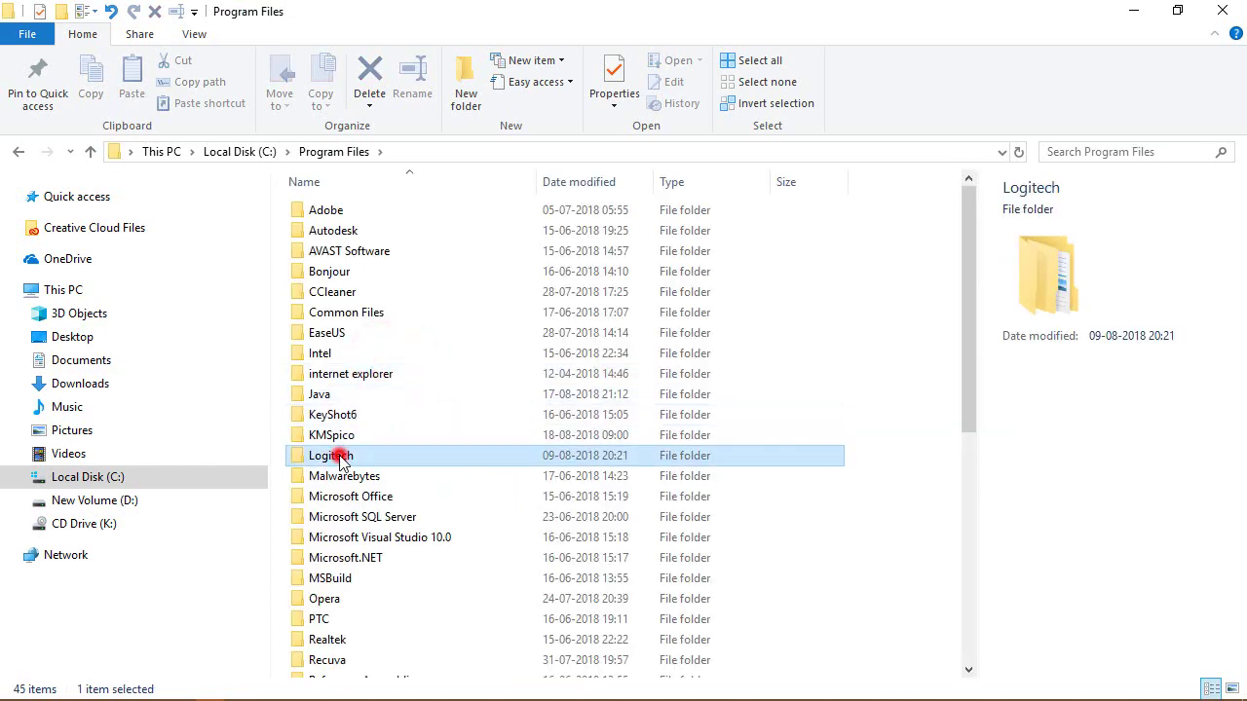
key("s")
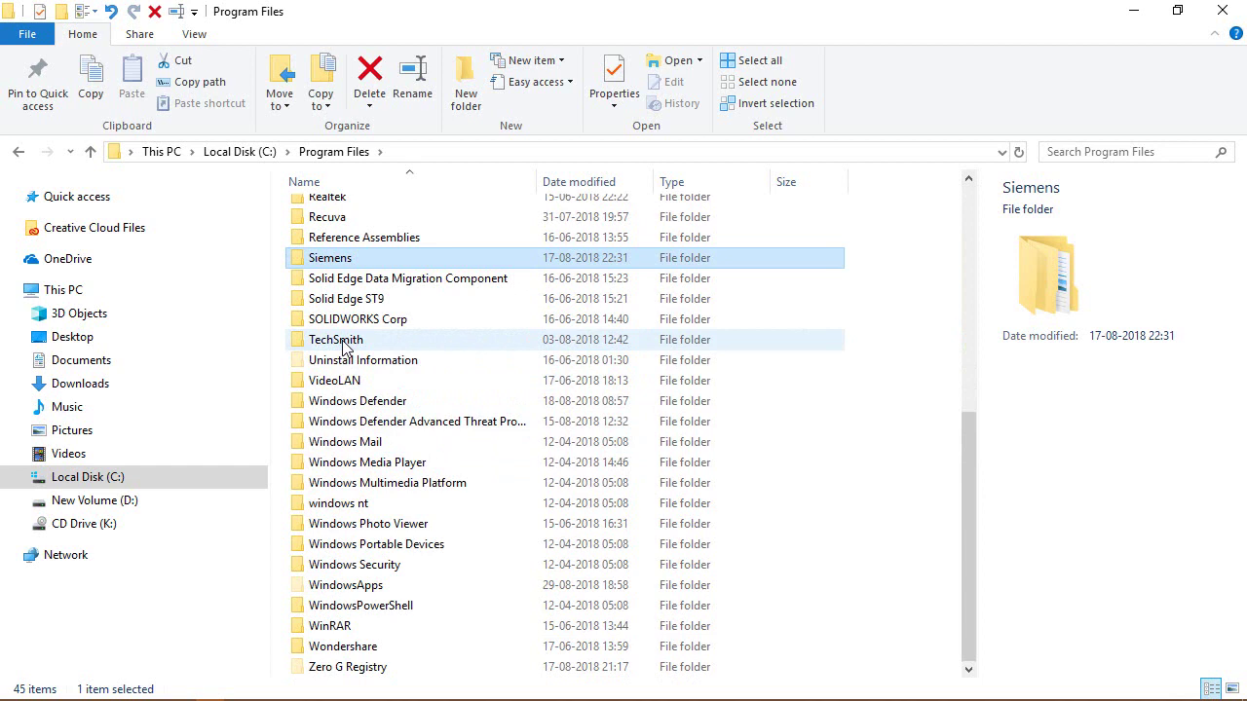
double_click(353, 261)
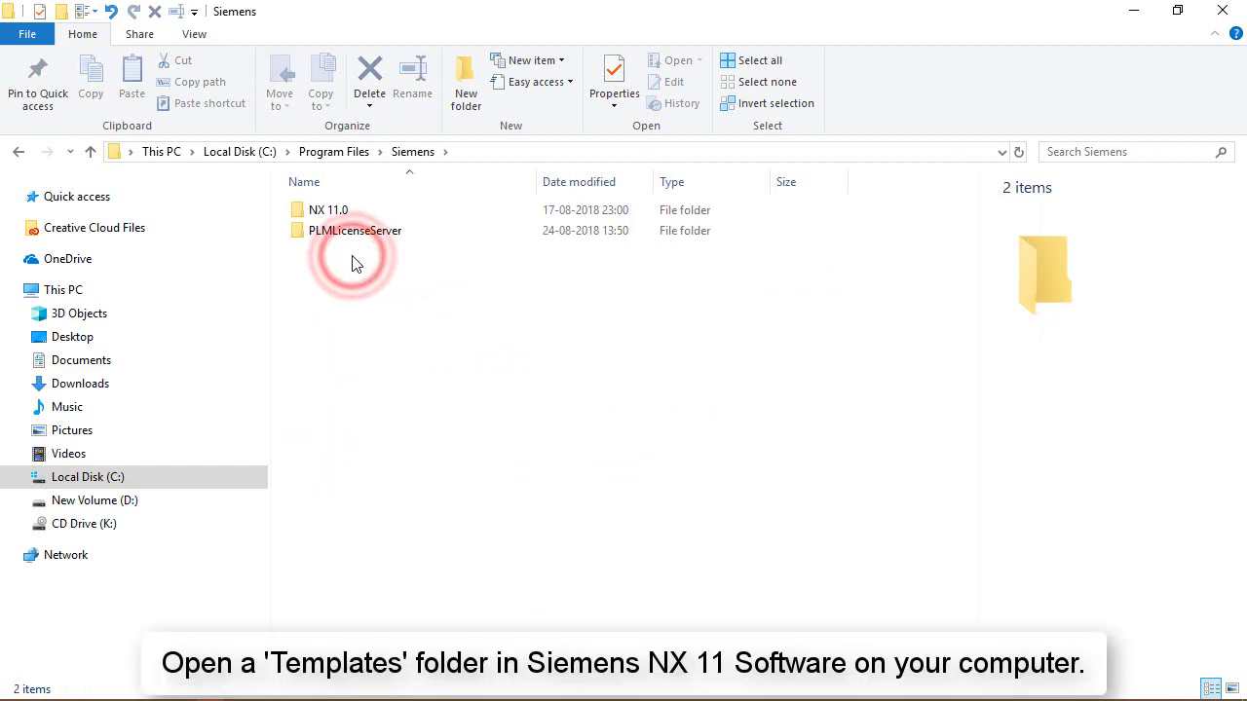
- Open the NX 11.0 folder and then its UGII folder
double_click(337, 211)
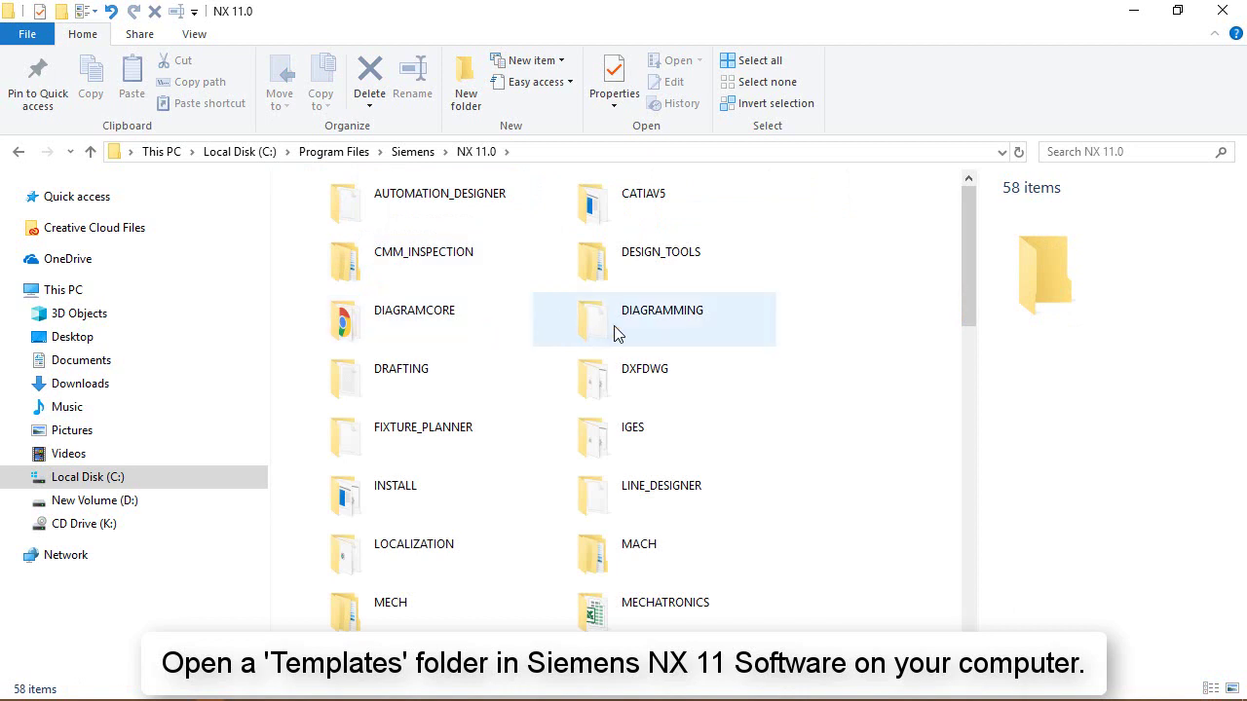
left_click(614, 328)
key("u")
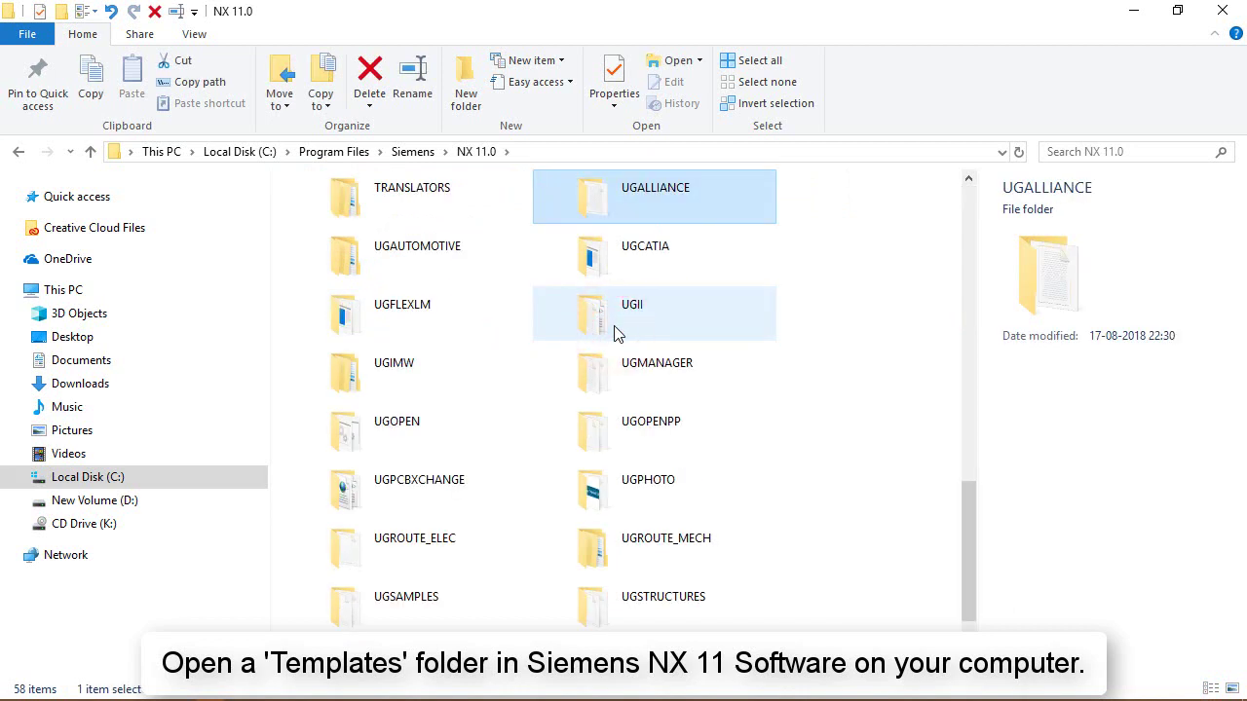
key("u")
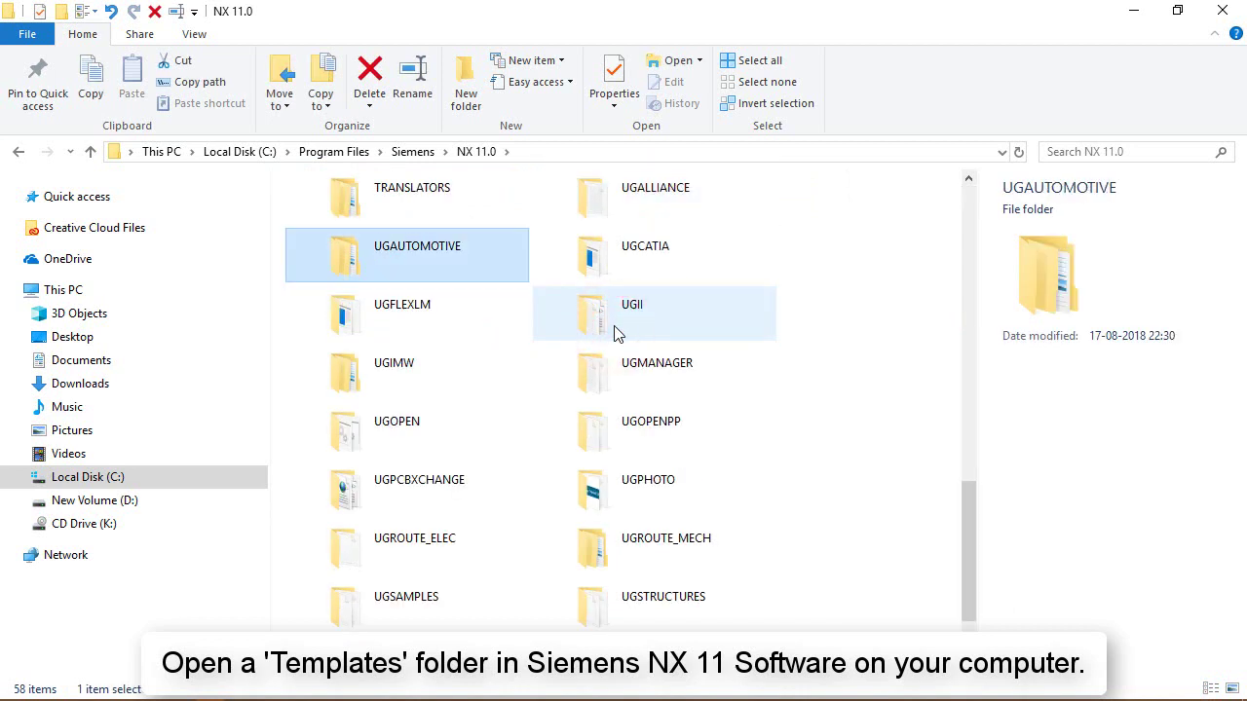
key("u")
key("u")
key("u")
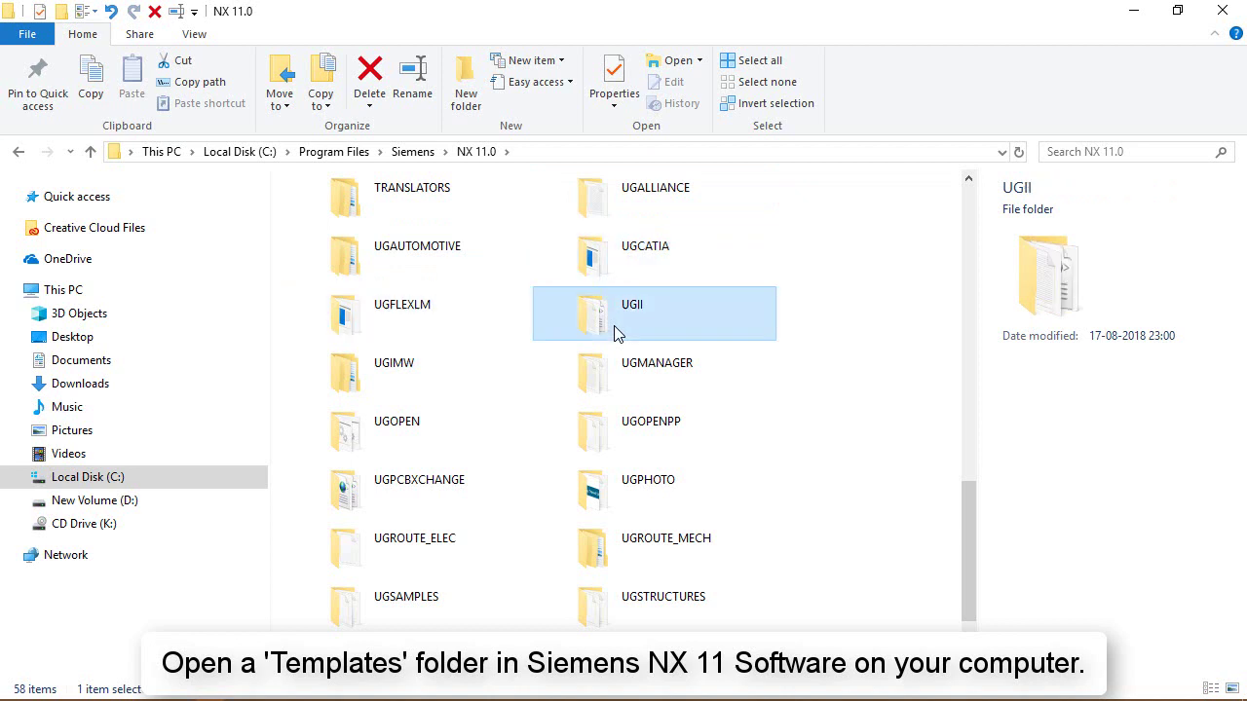
double_click(636, 321)
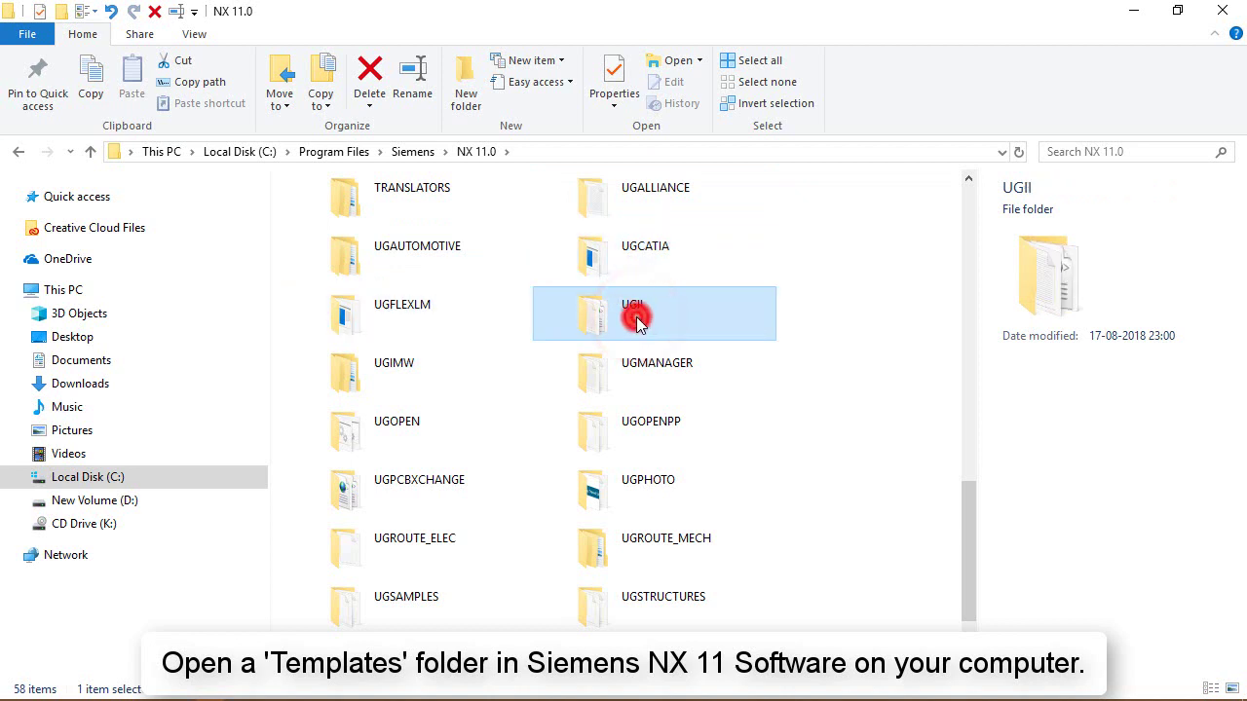
- Open the UGII templates folder and select the 2Dlayout_template file
left_click(328, 394)
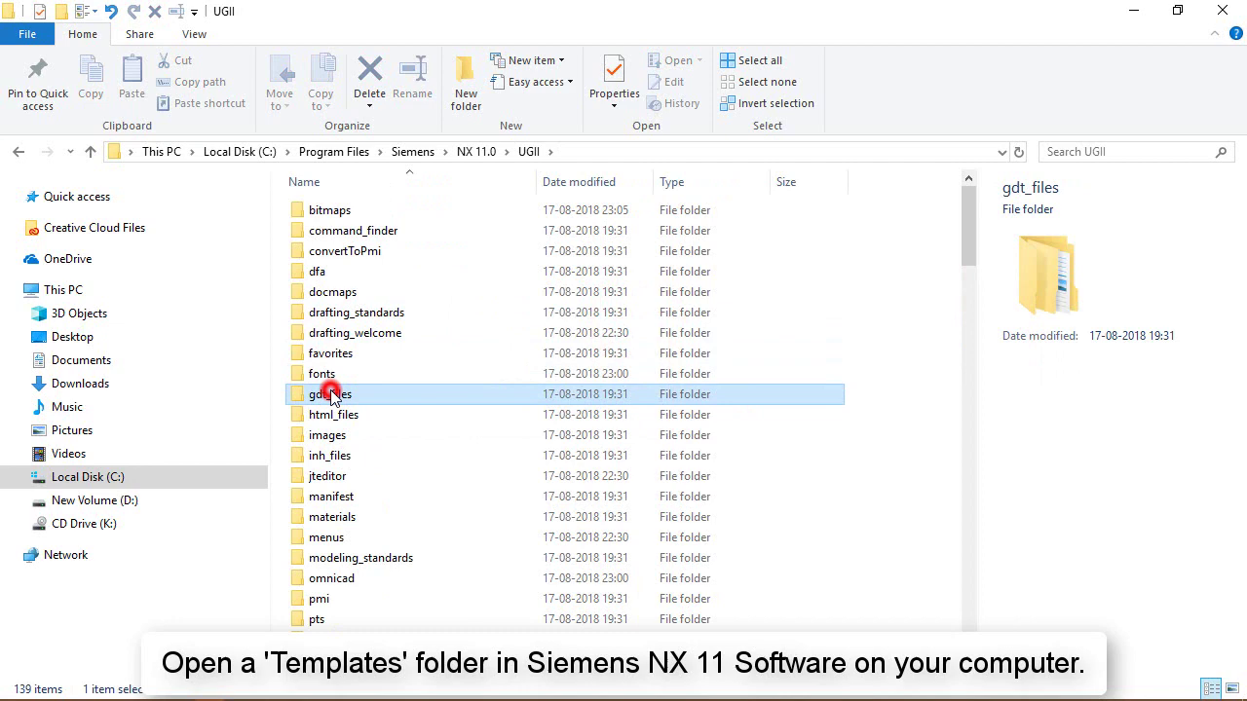
key("t")
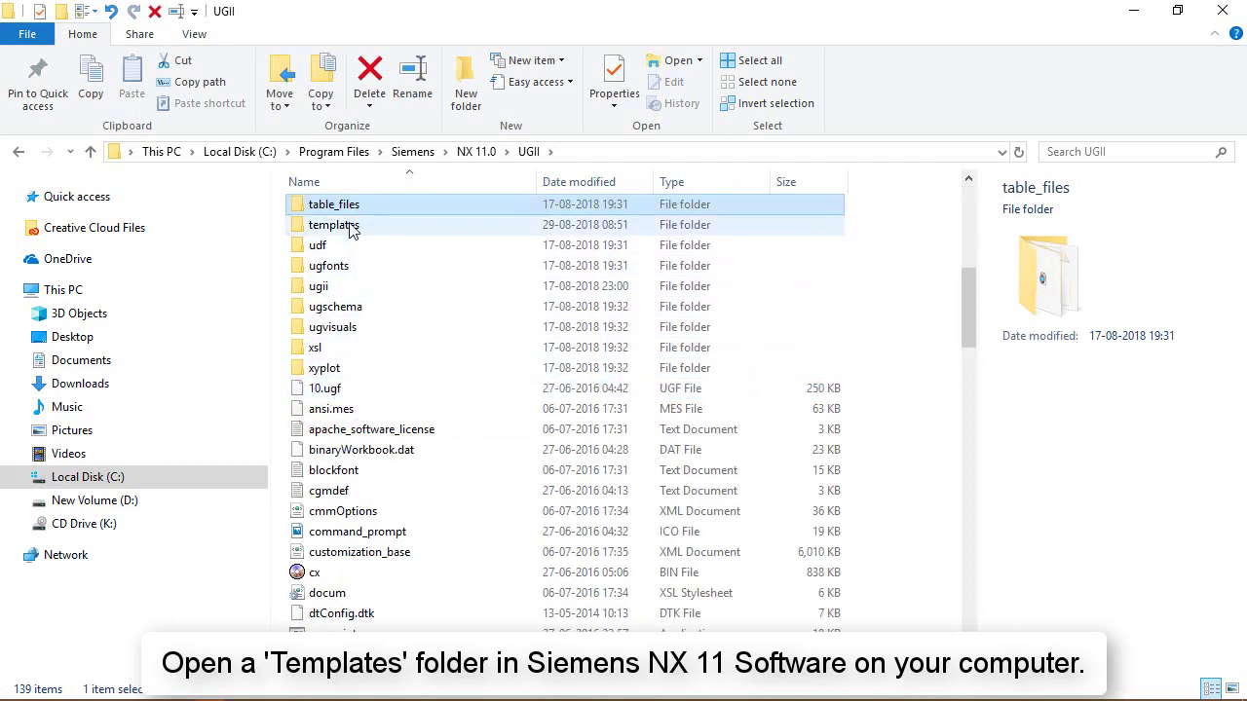
double_click(348, 226)
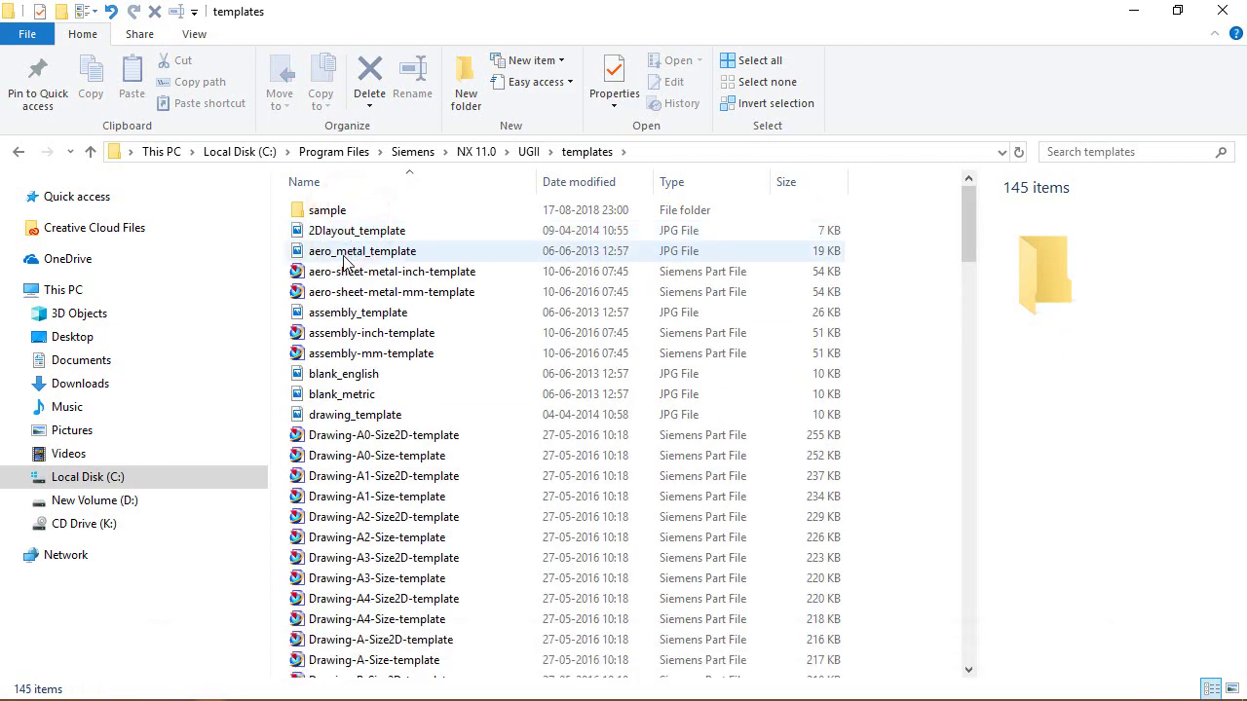
left_click(316, 232)
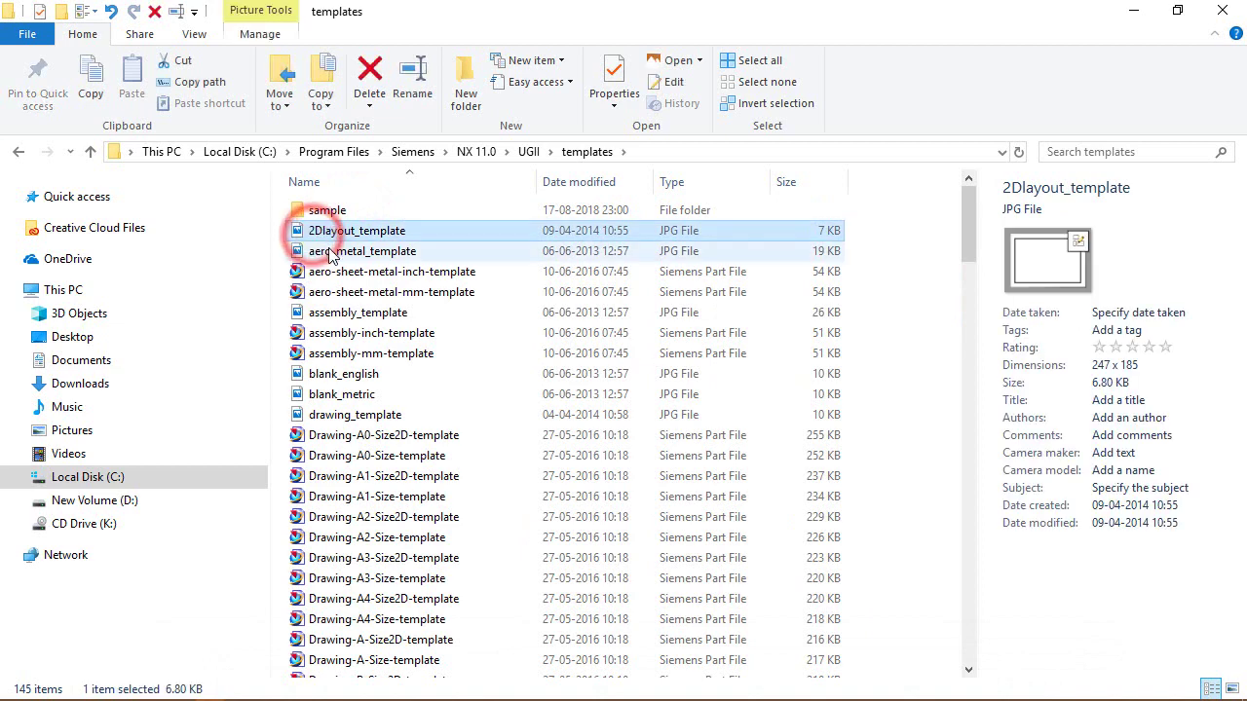
- Copy the model-plain-1-inch-template file from the templates folder
key("m")
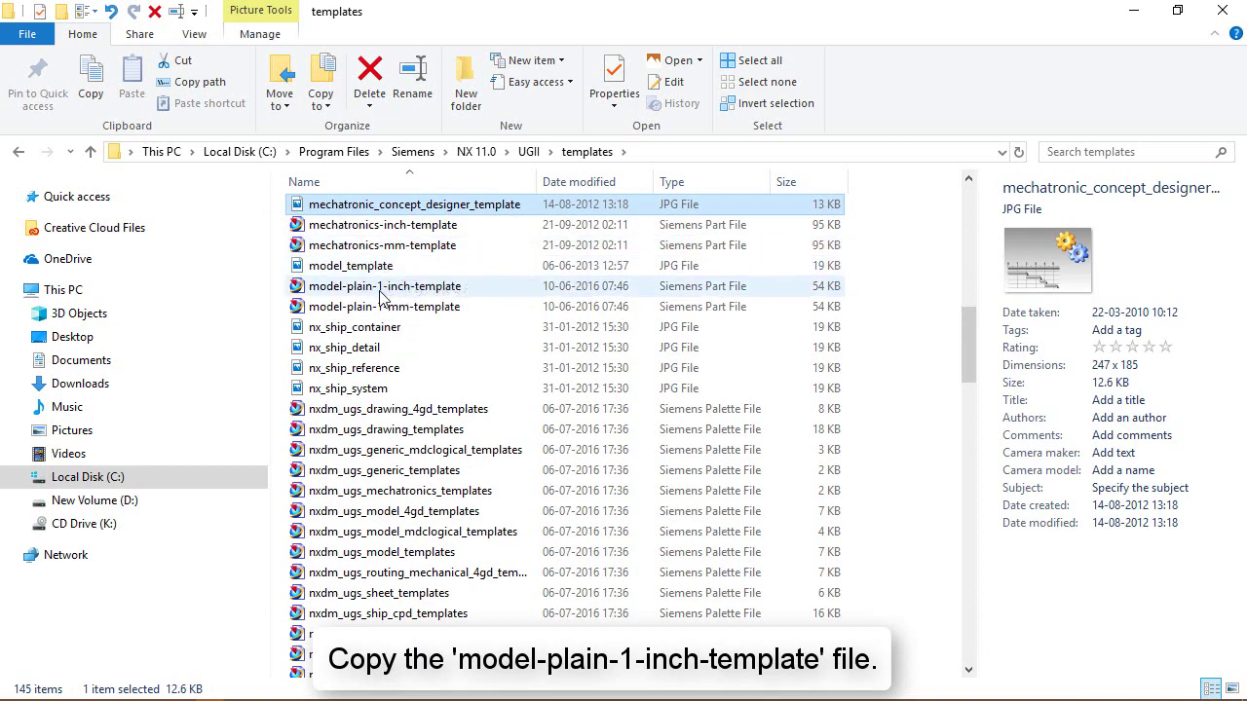
left_click(371, 288)
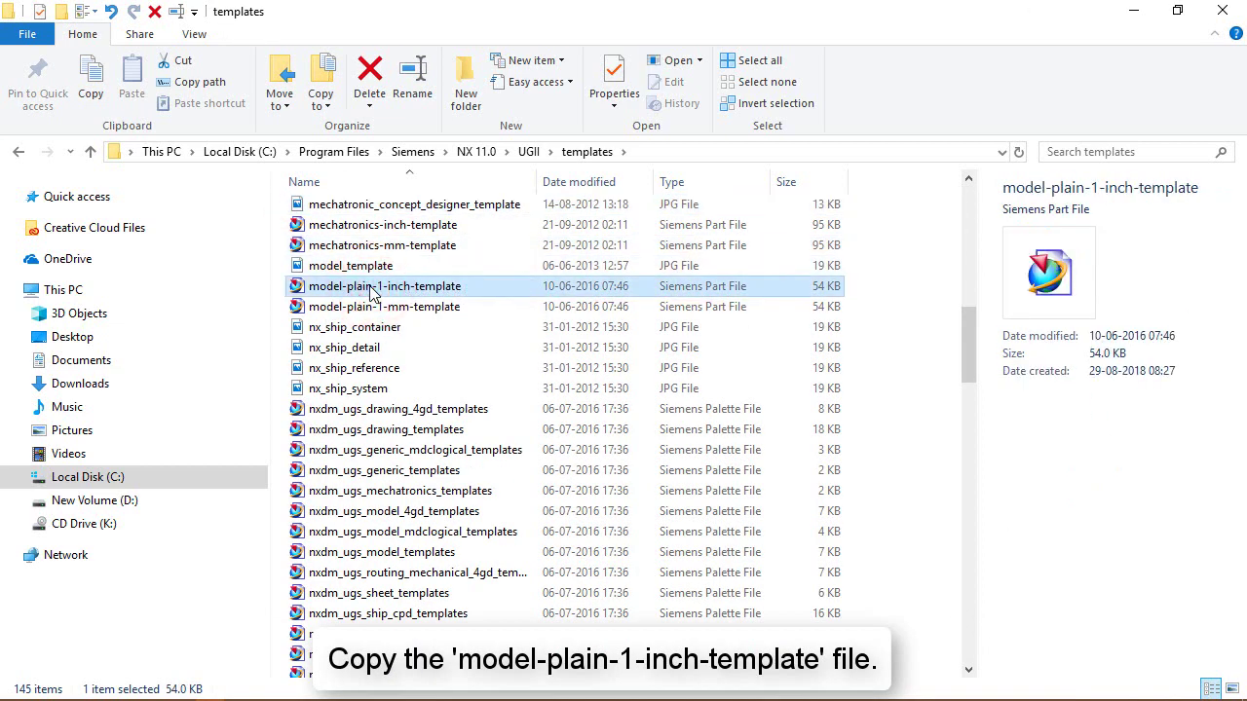
right_click(371, 290)
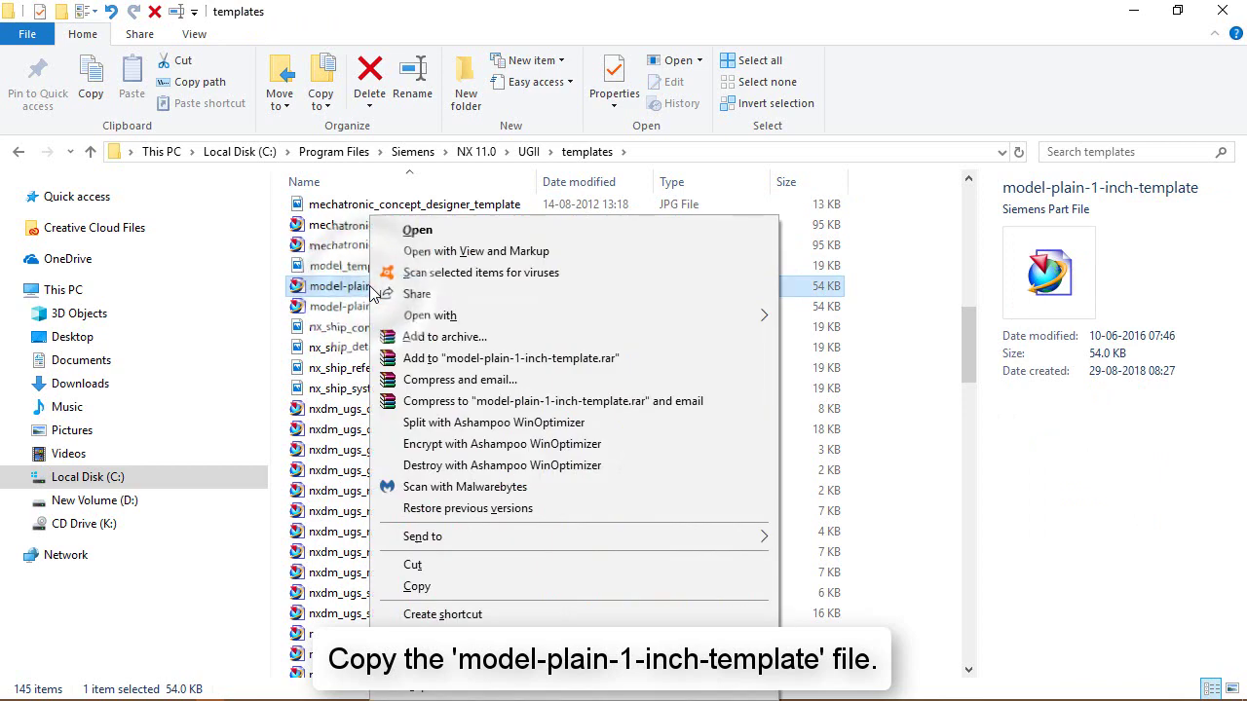
left_click(417, 586)
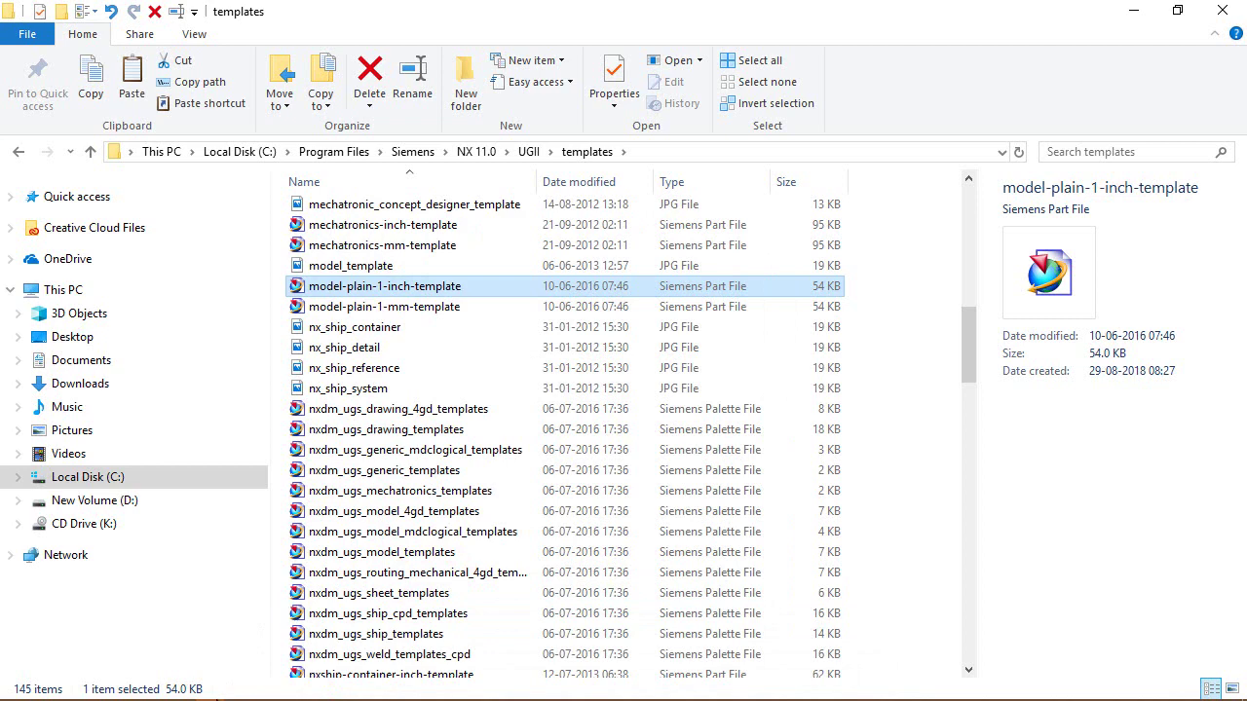
- Paste the copied template into Documents using a second Explorer window
right_click(209, 687)
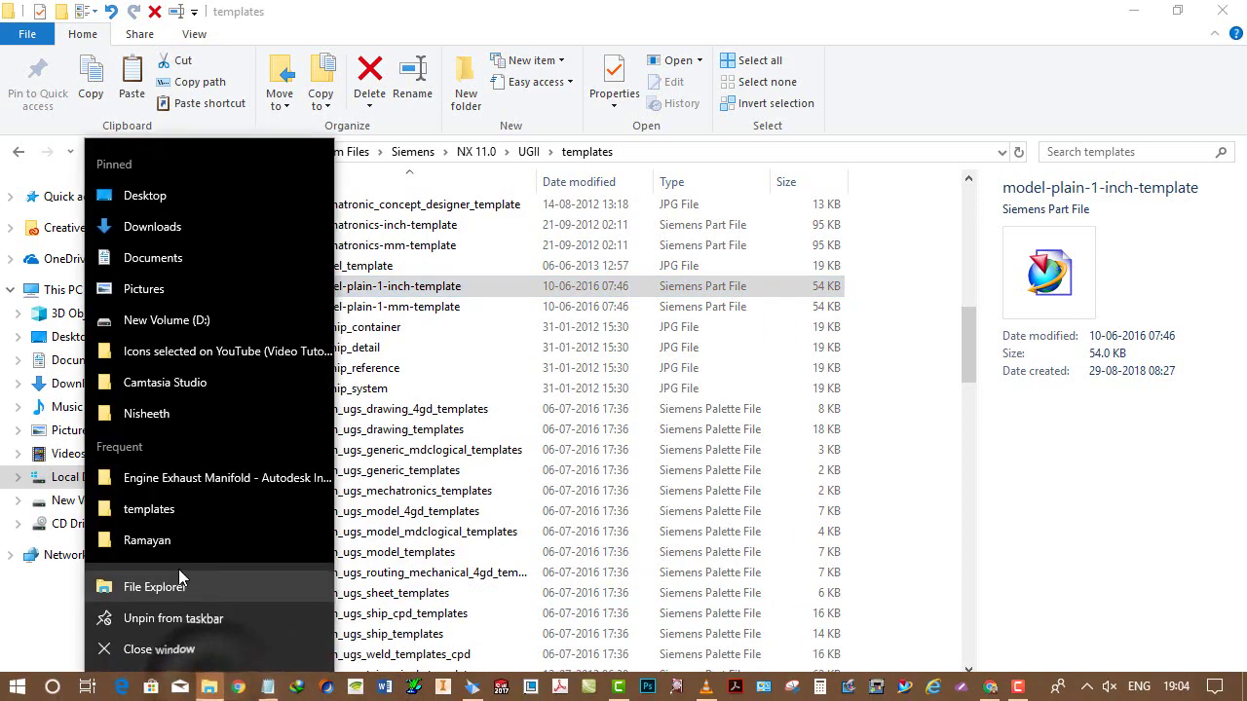
left_click(189, 578)
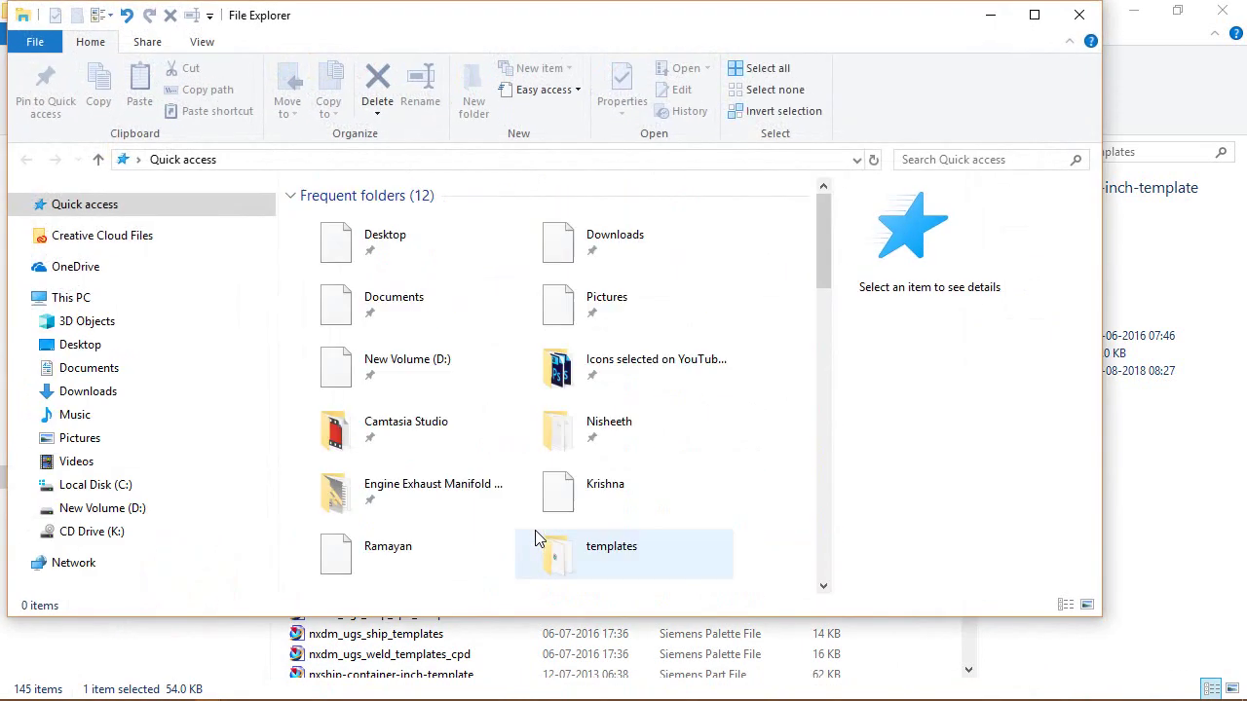
double_click(378, 239)
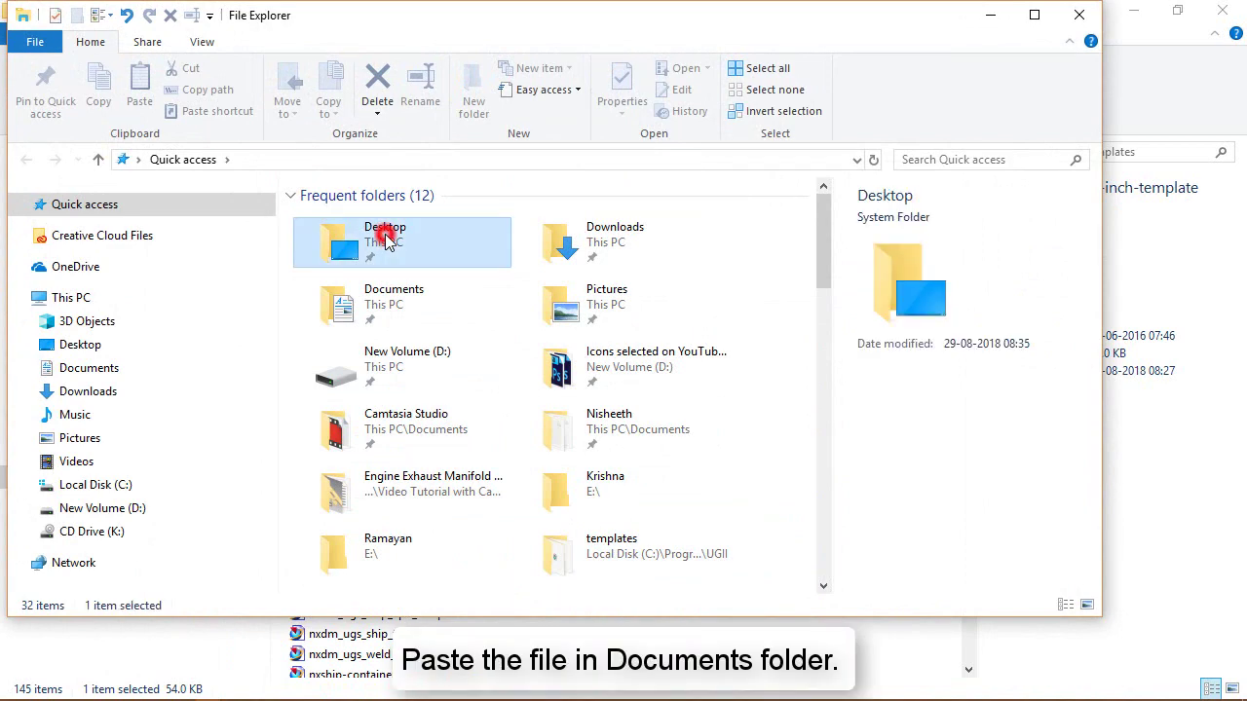
left_click(138, 368)
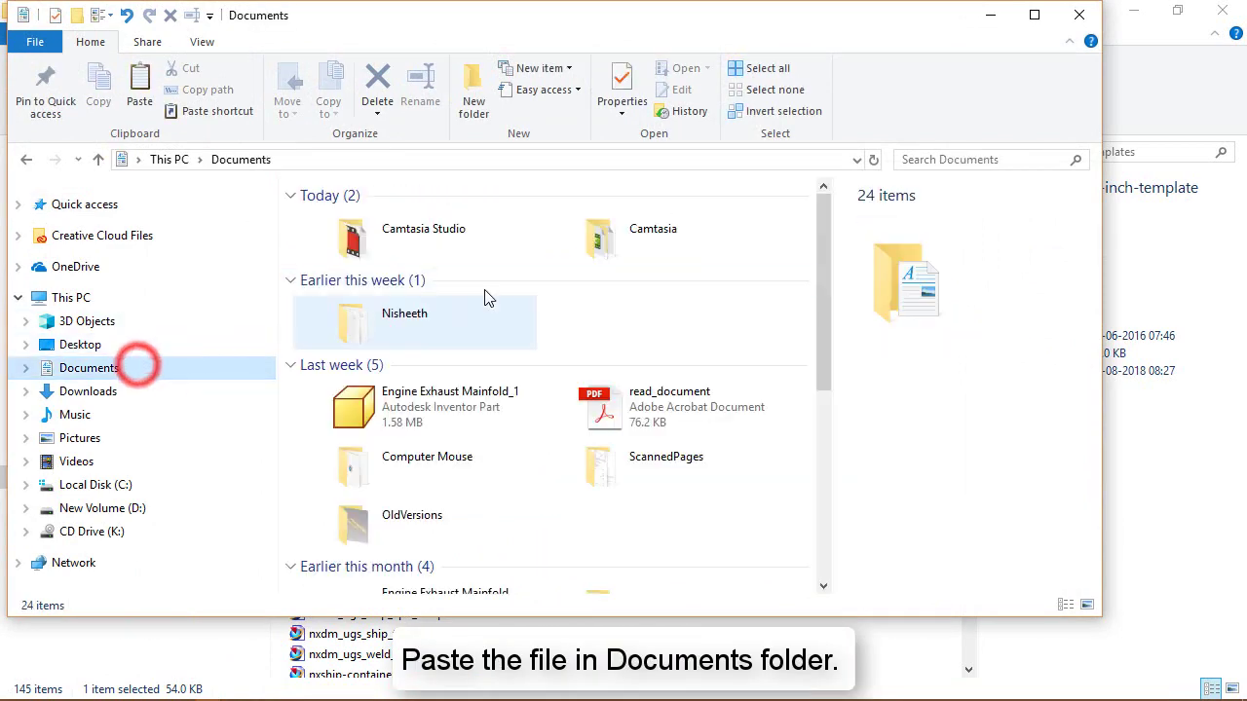
left_click(711, 330)
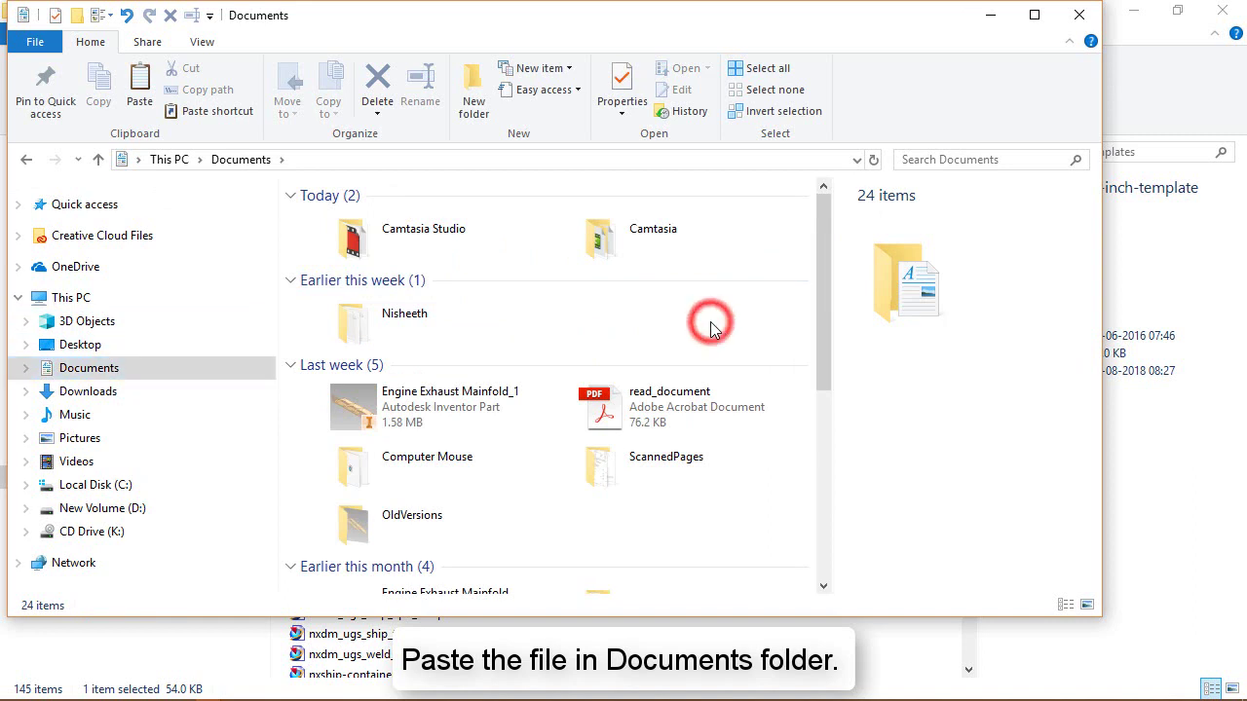
right_click(663, 313)
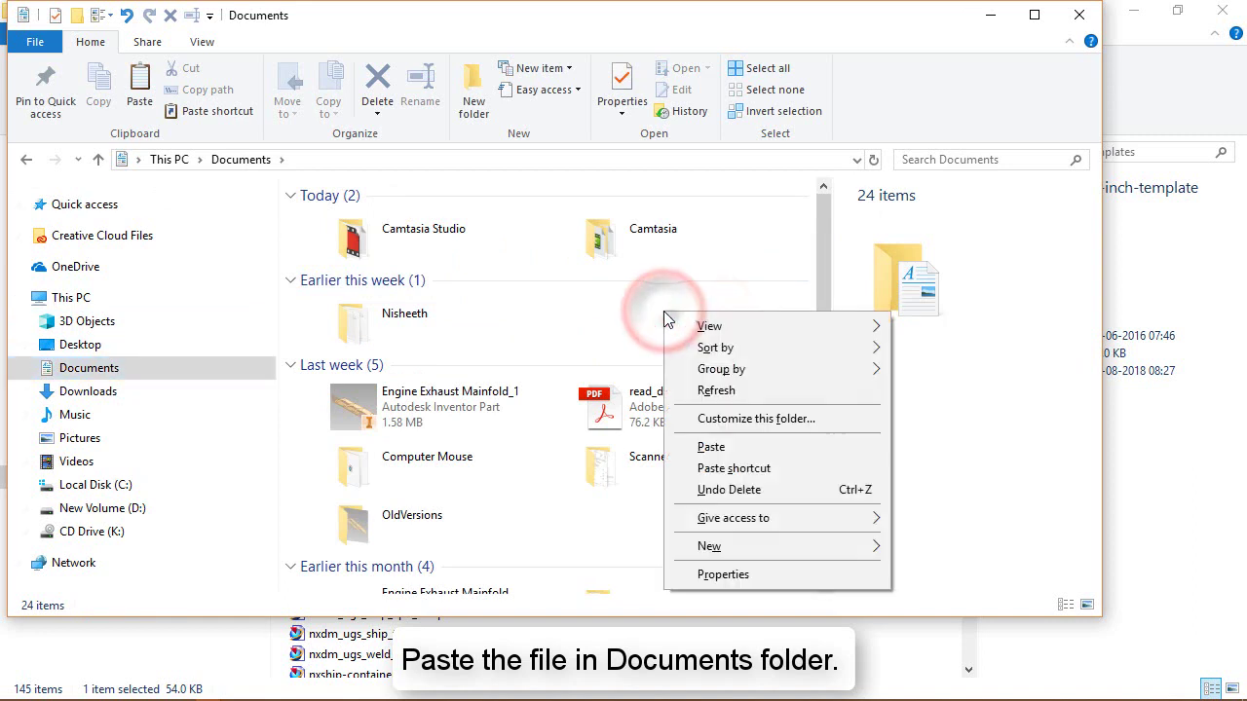
left_click(738, 450)
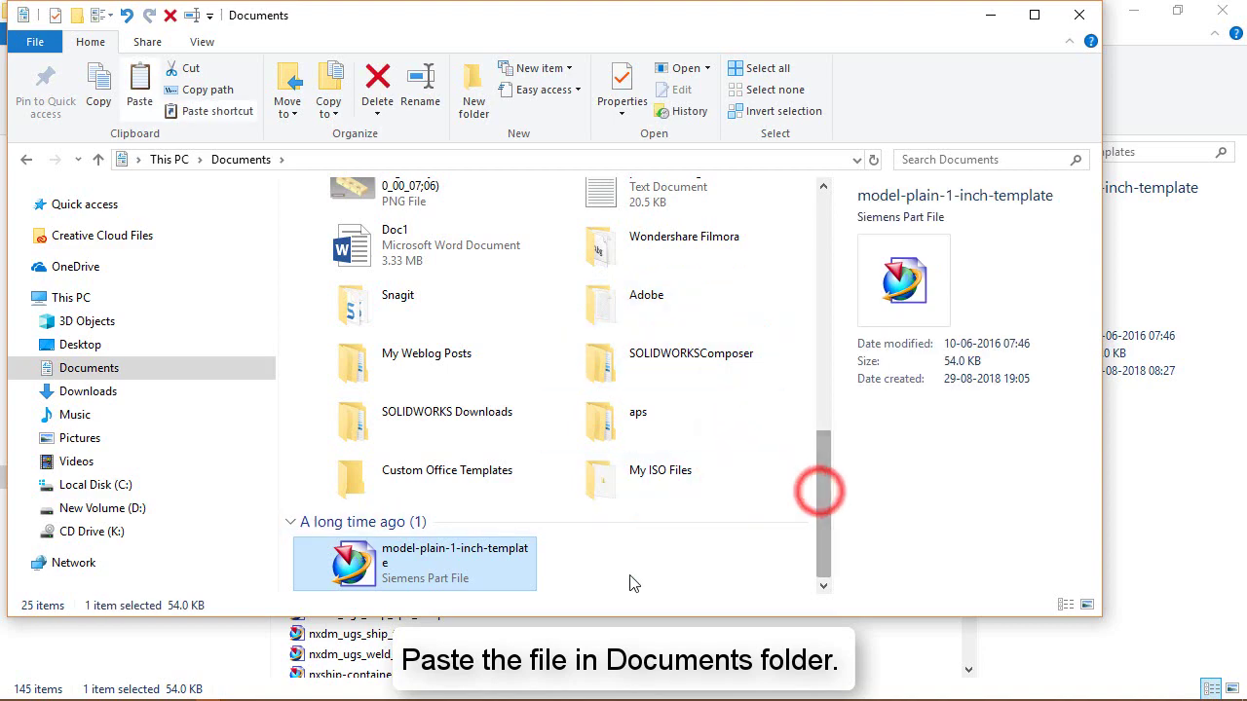
- Maximize the Explorer window and open the pasted inch template in NX
left_click(660, 536)
left_click(1035, 17)
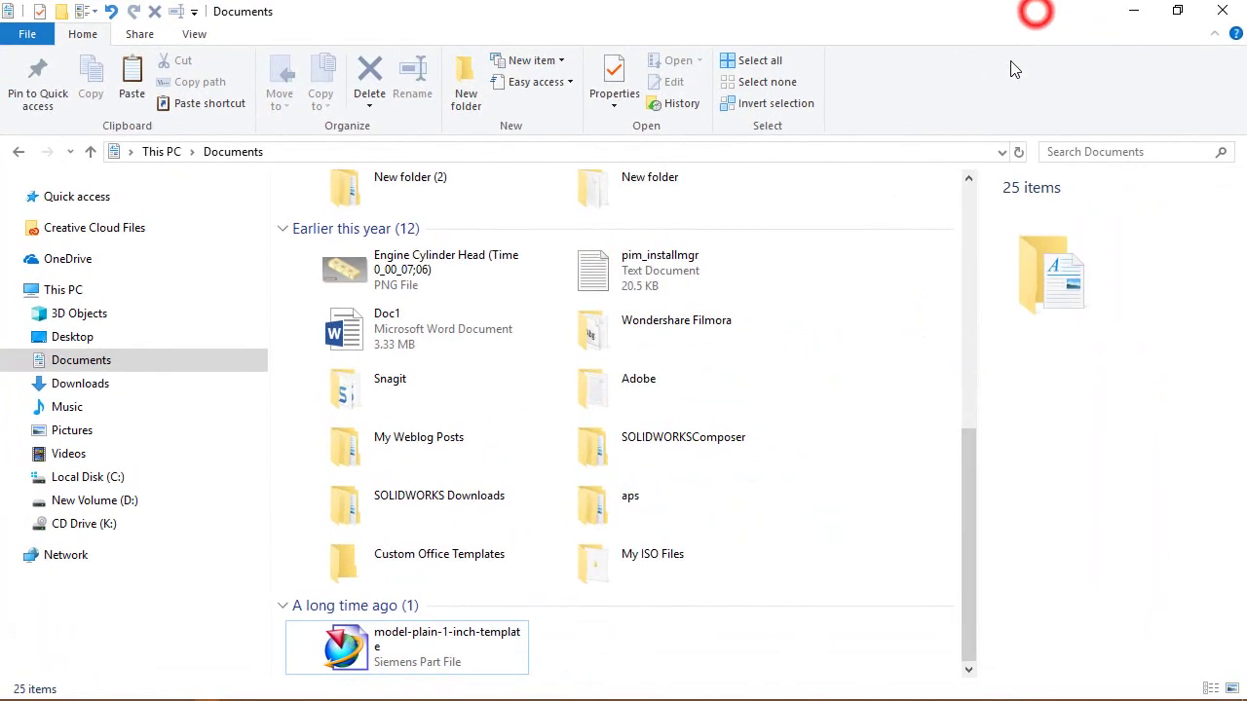
double_click(402, 639)
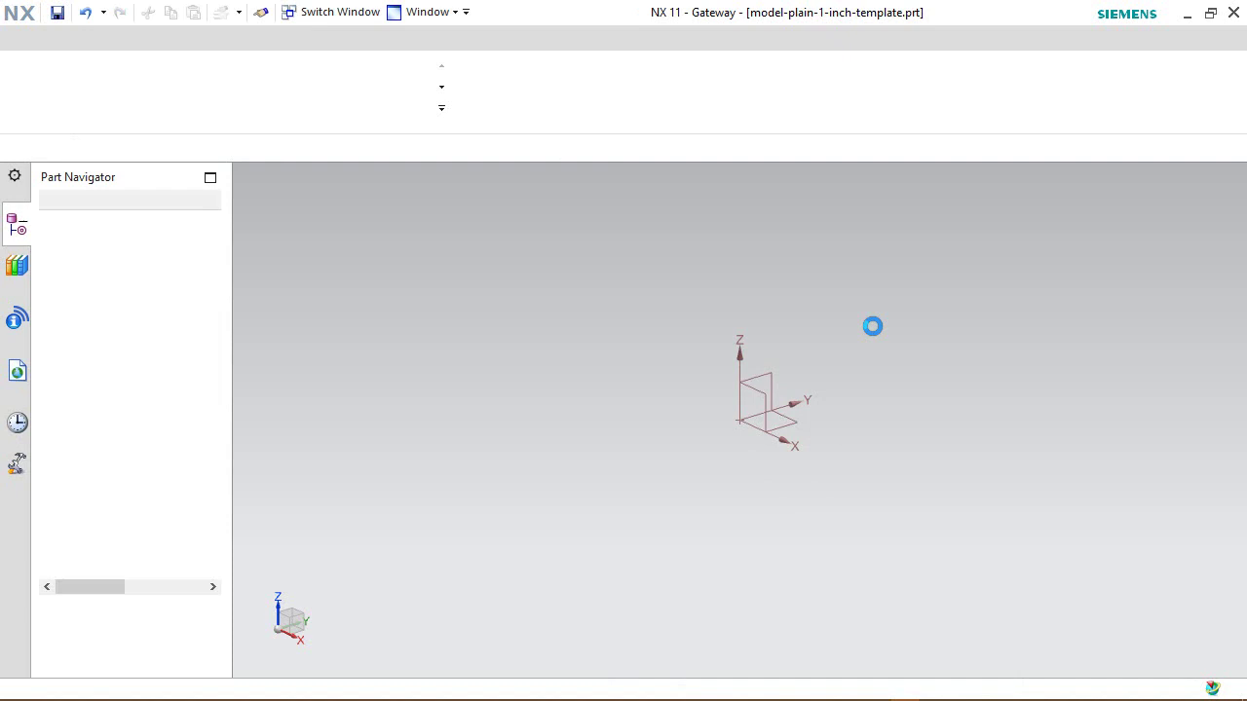
- Orient the template part's work view to Isometric from the view orientation list
left_click(871, 325)
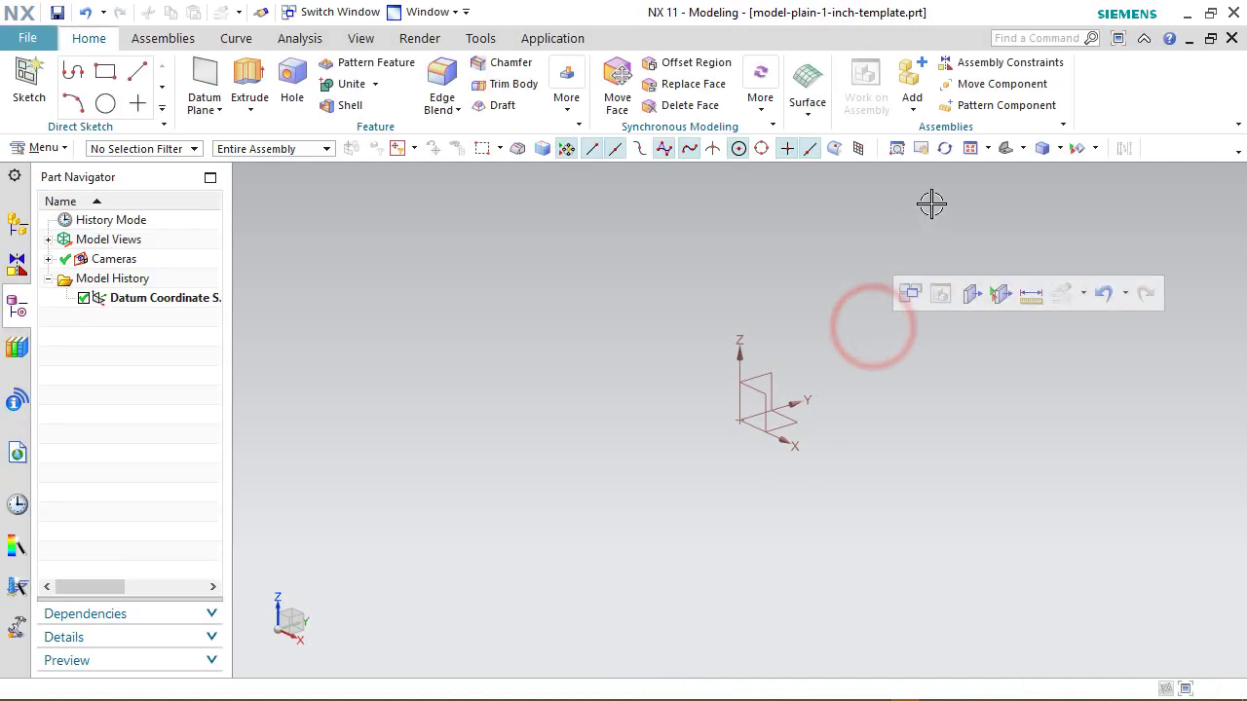
left_click(1023, 149)
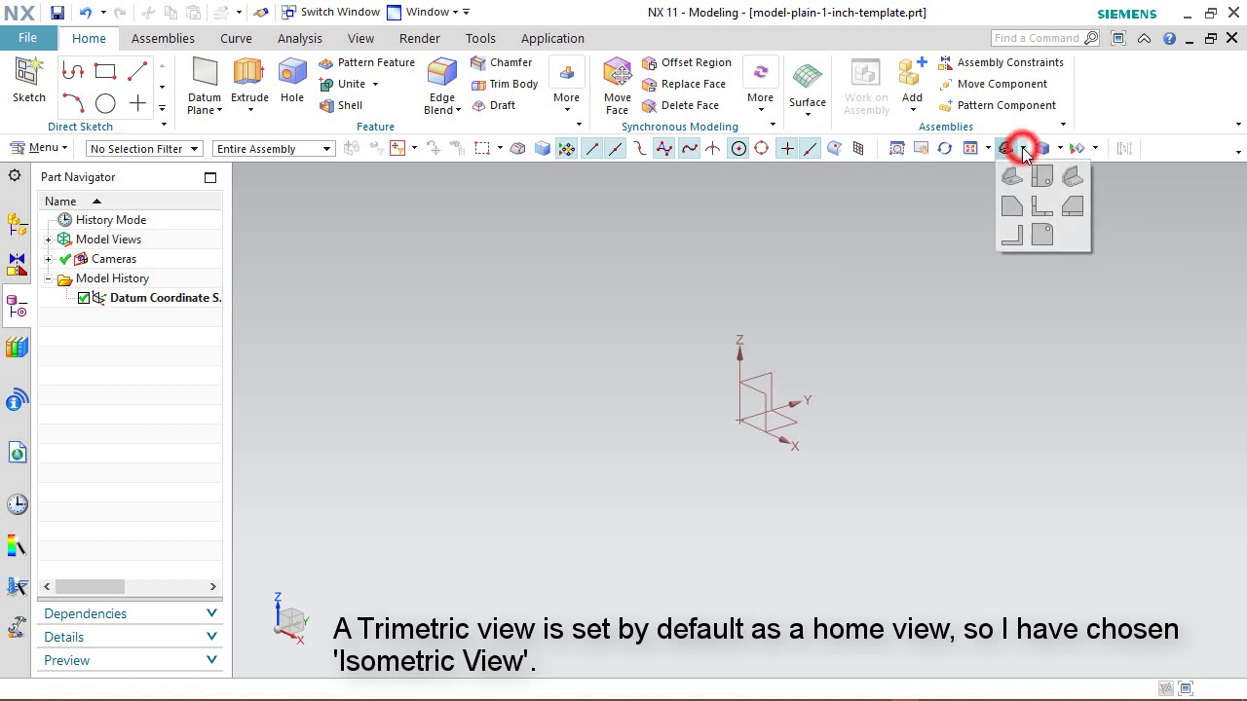
left_click(1075, 181)
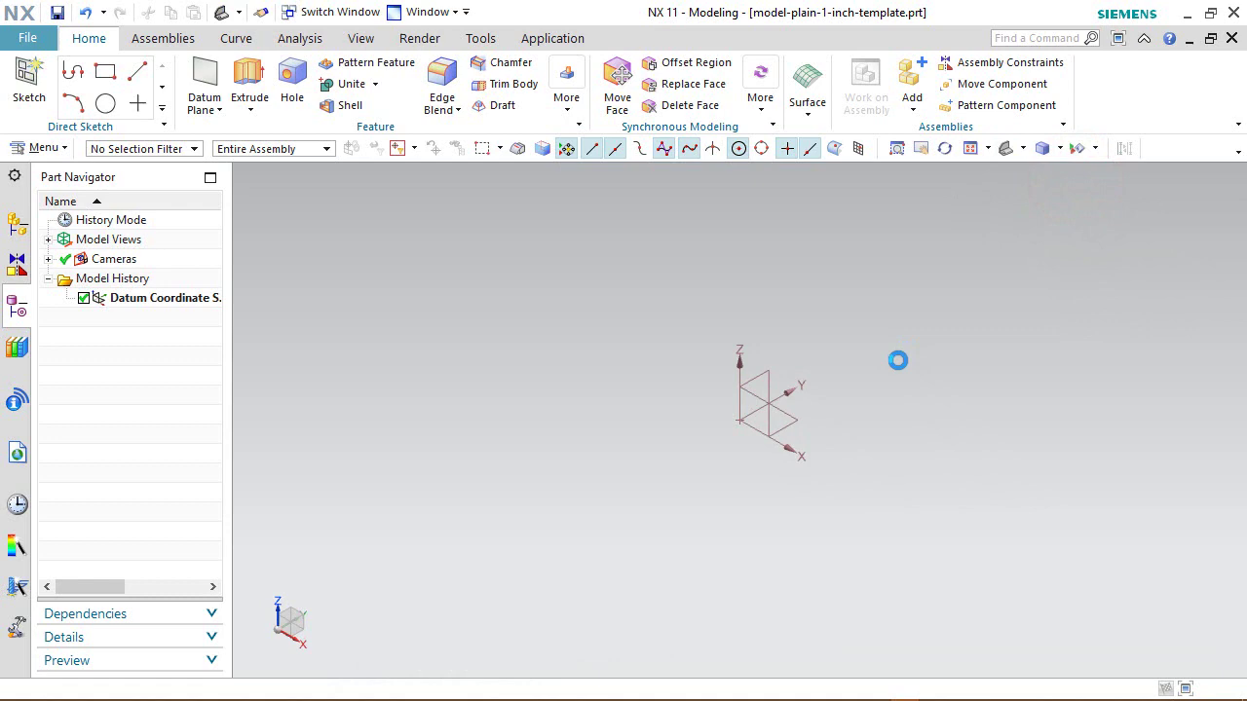
- Open the Drafting preferences from File > Preferences
left_click(467, 338)
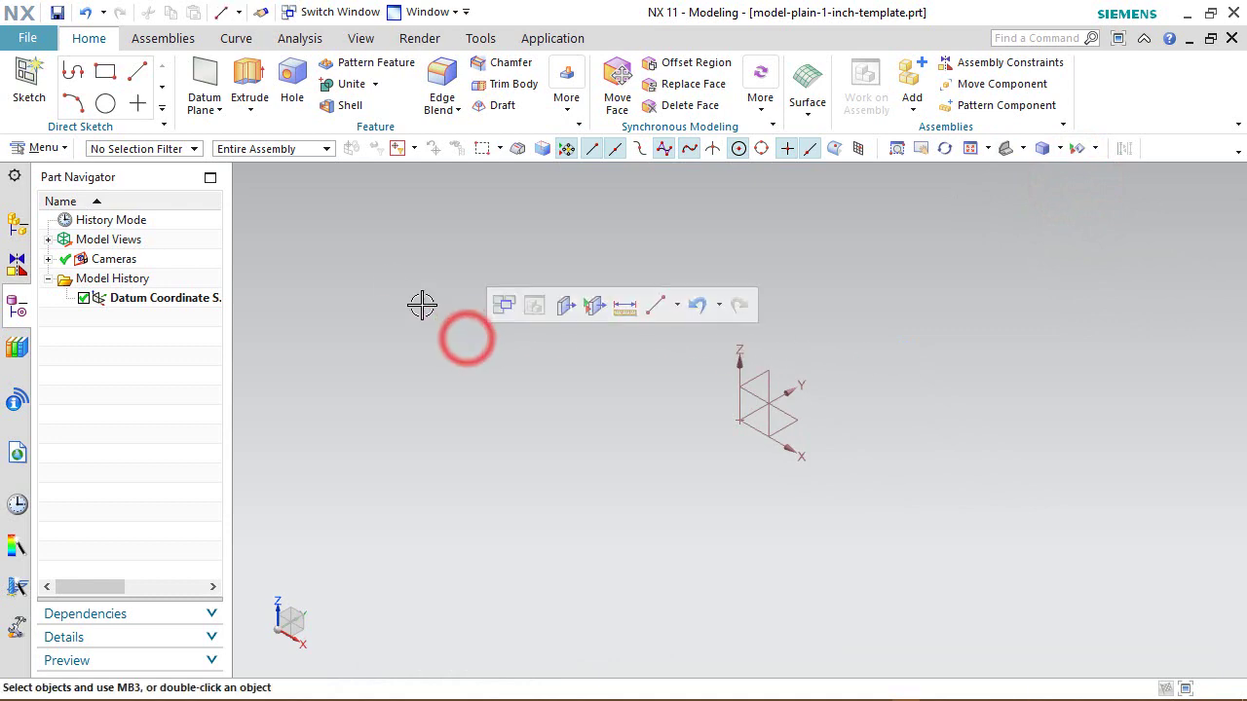
left_click(37, 41)
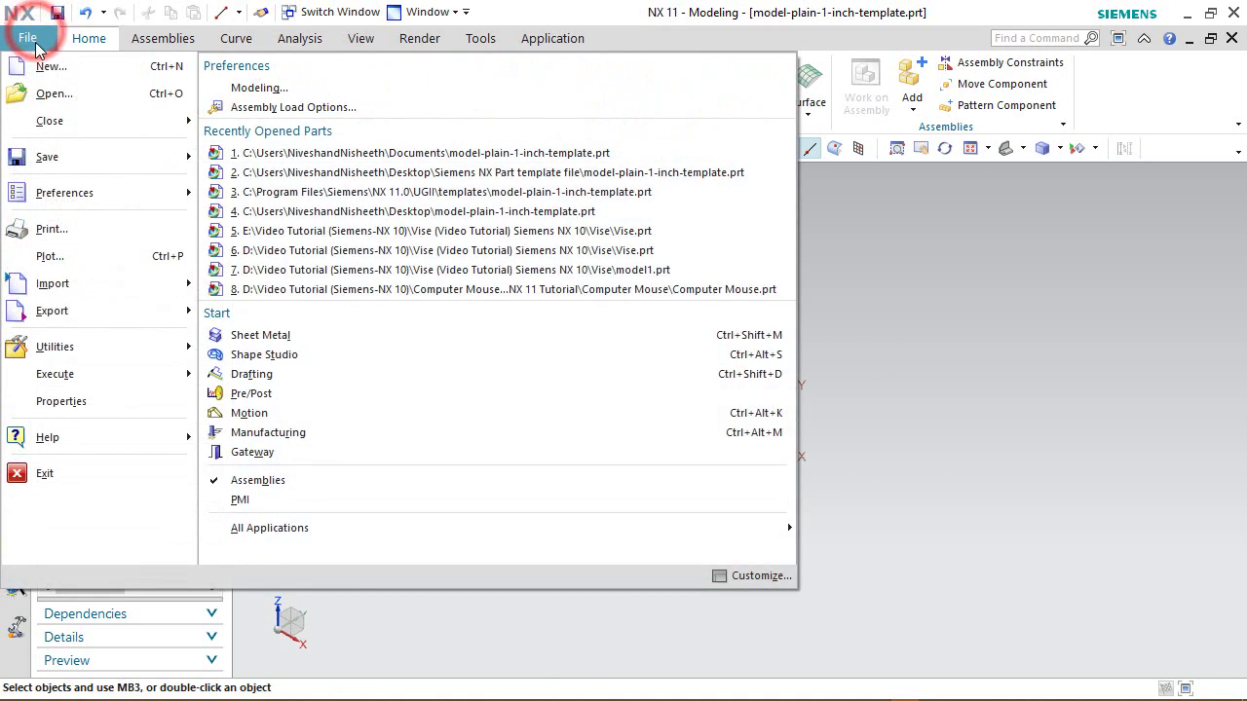
left_click(105, 198)
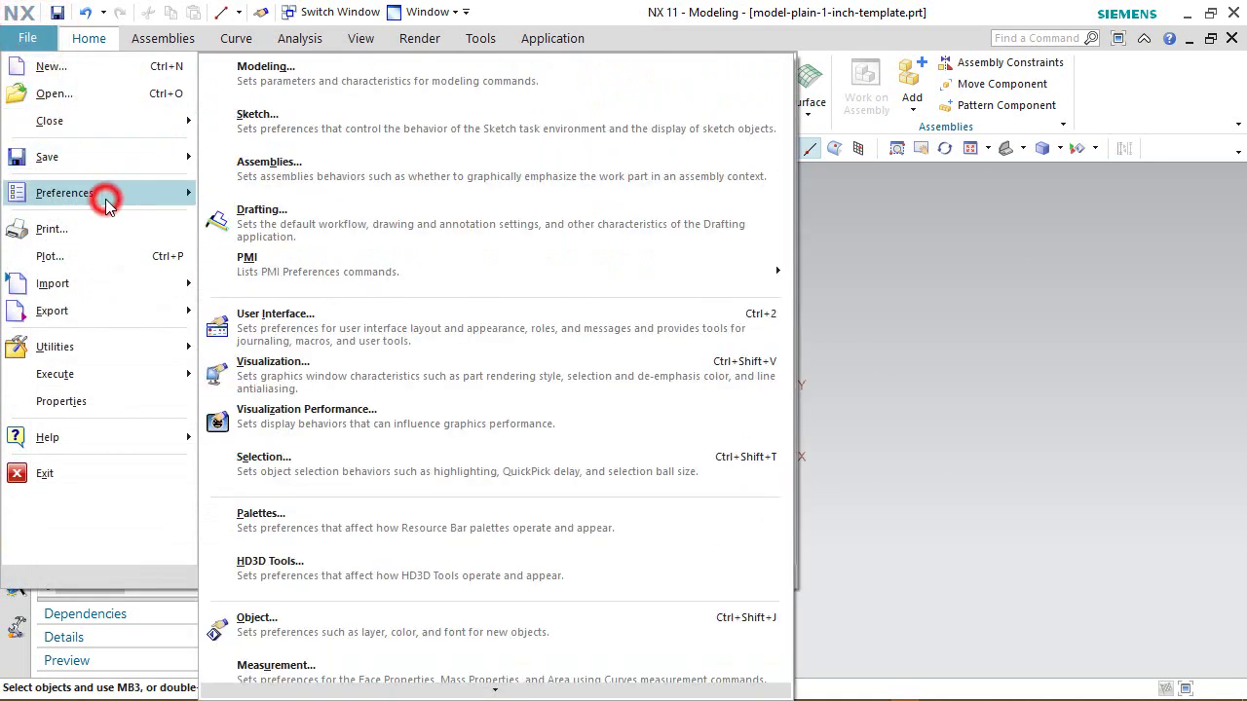
left_click(293, 228)
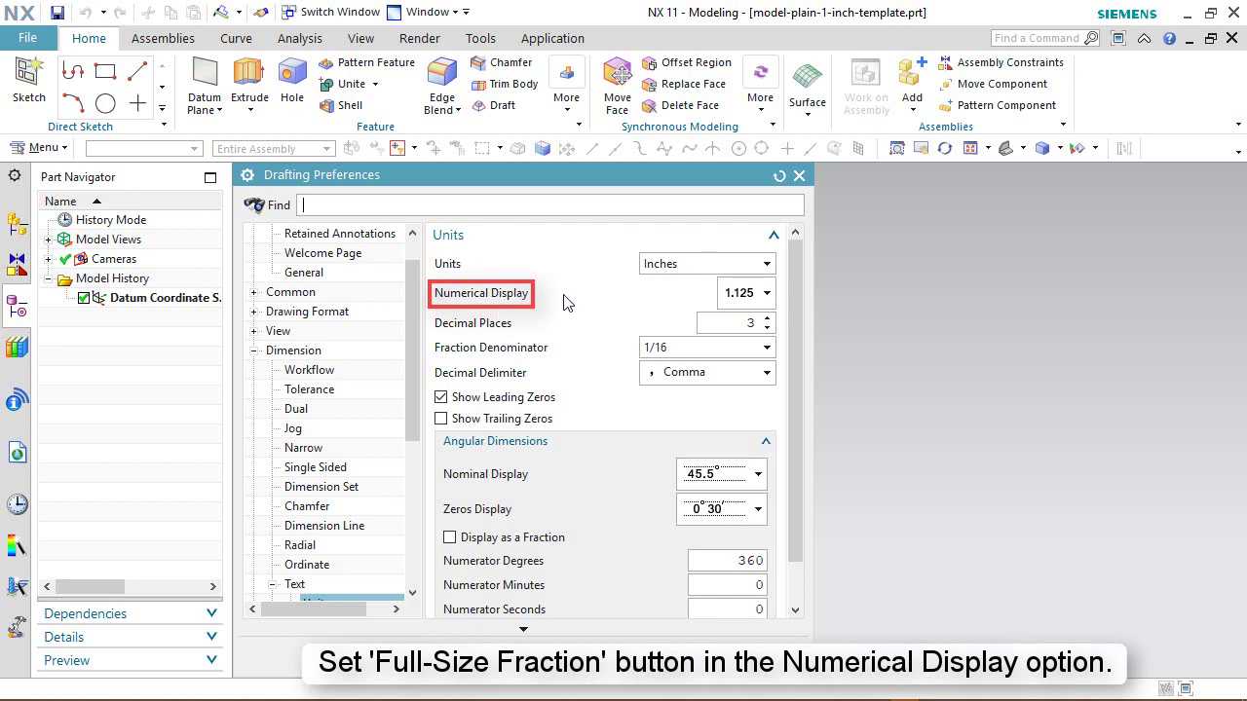
- Set full-size fraction display, 5 decimal places, 1/16 denominator, period delimiter, and save the template
left_click(768, 293)
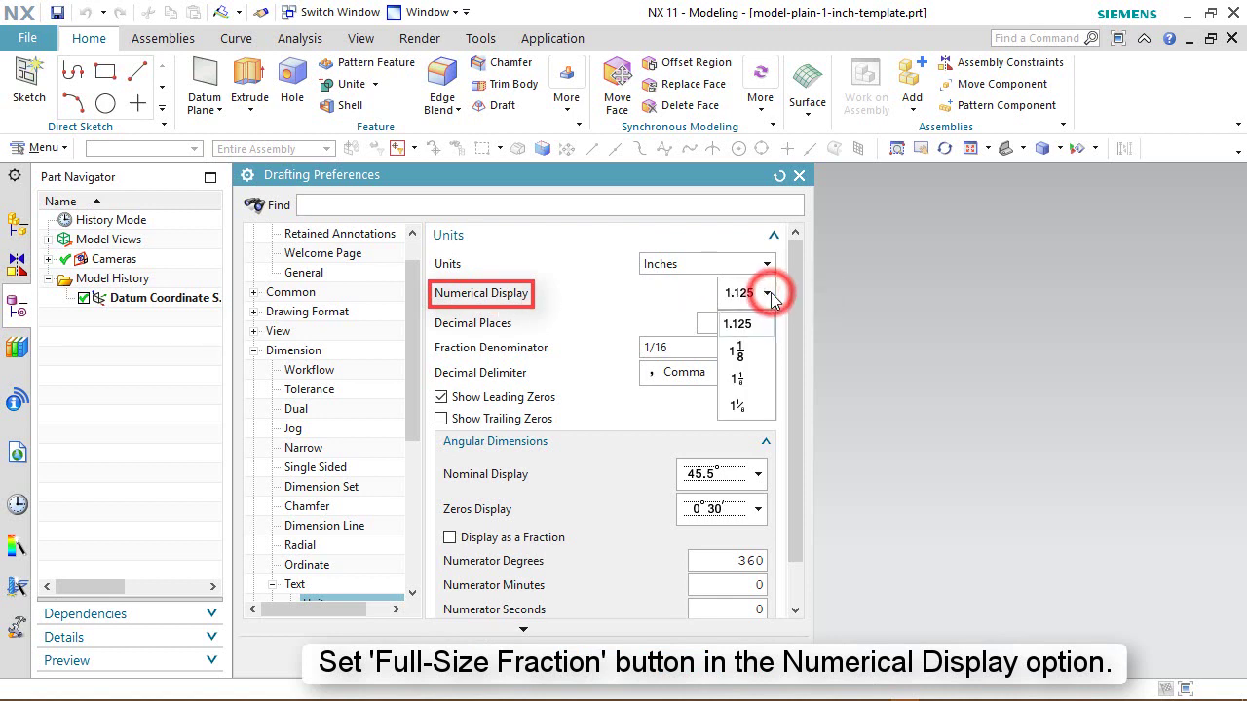
left_click(740, 352)
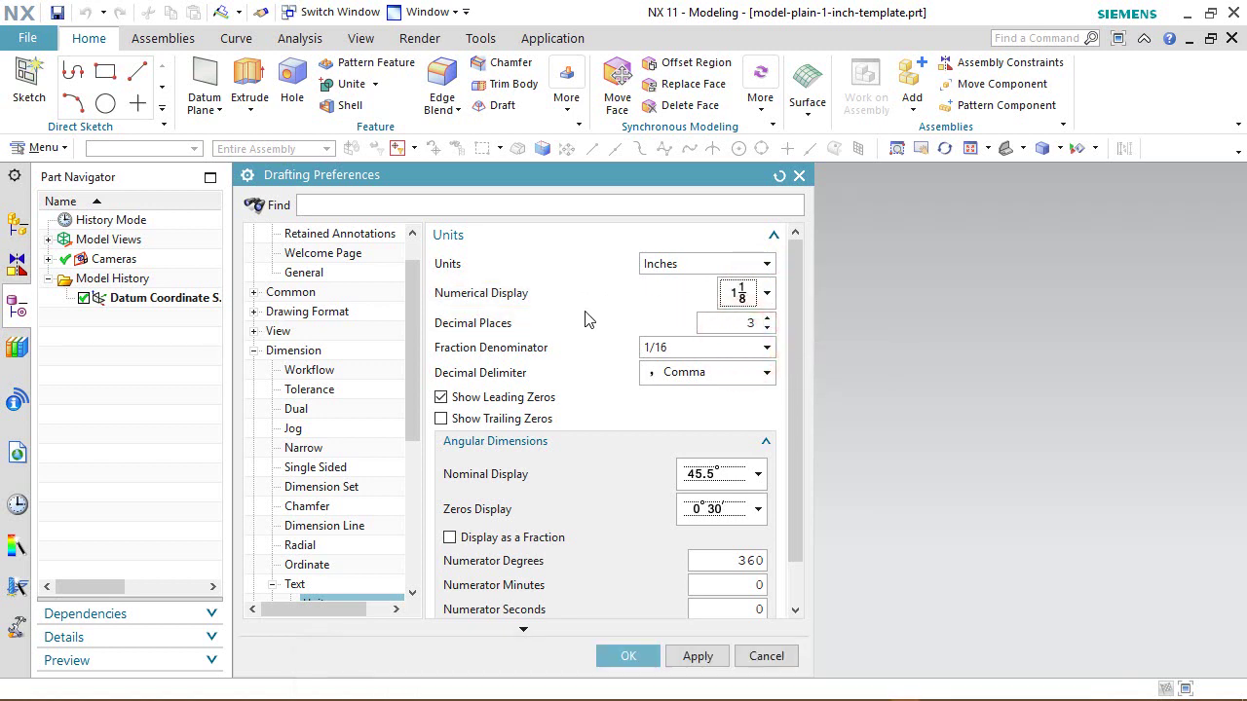
left_click(766, 318)
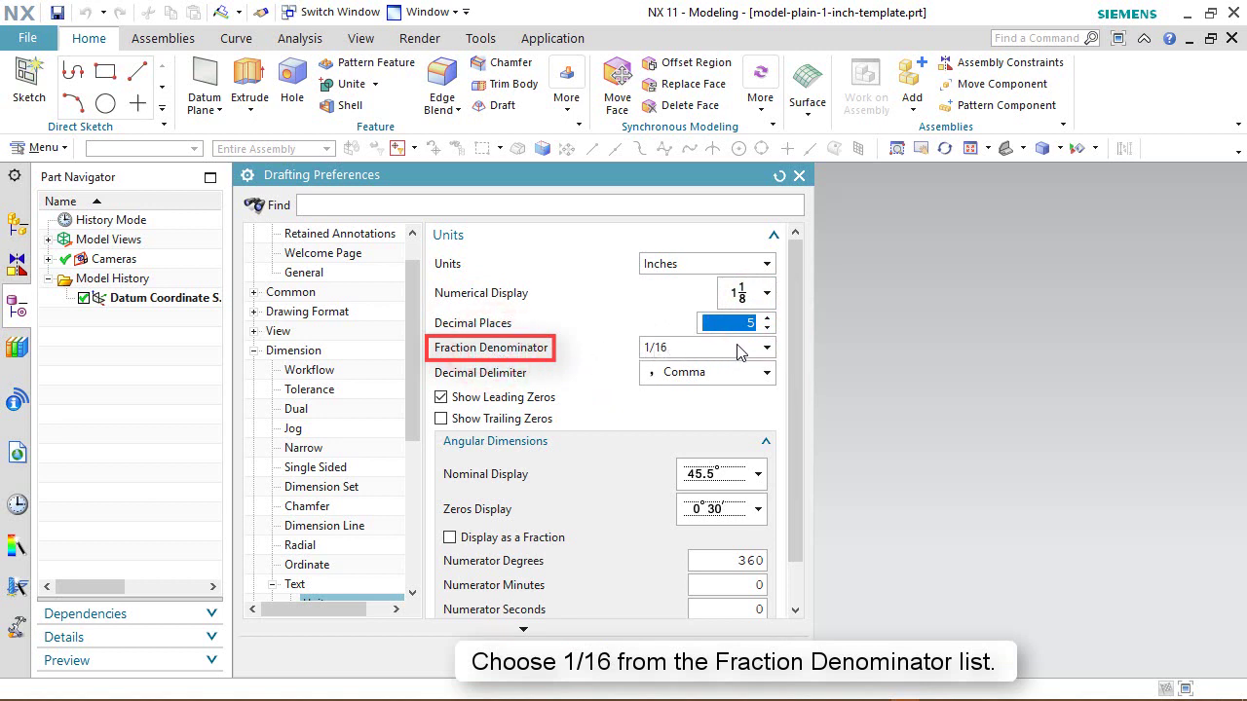
left_click(767, 349)
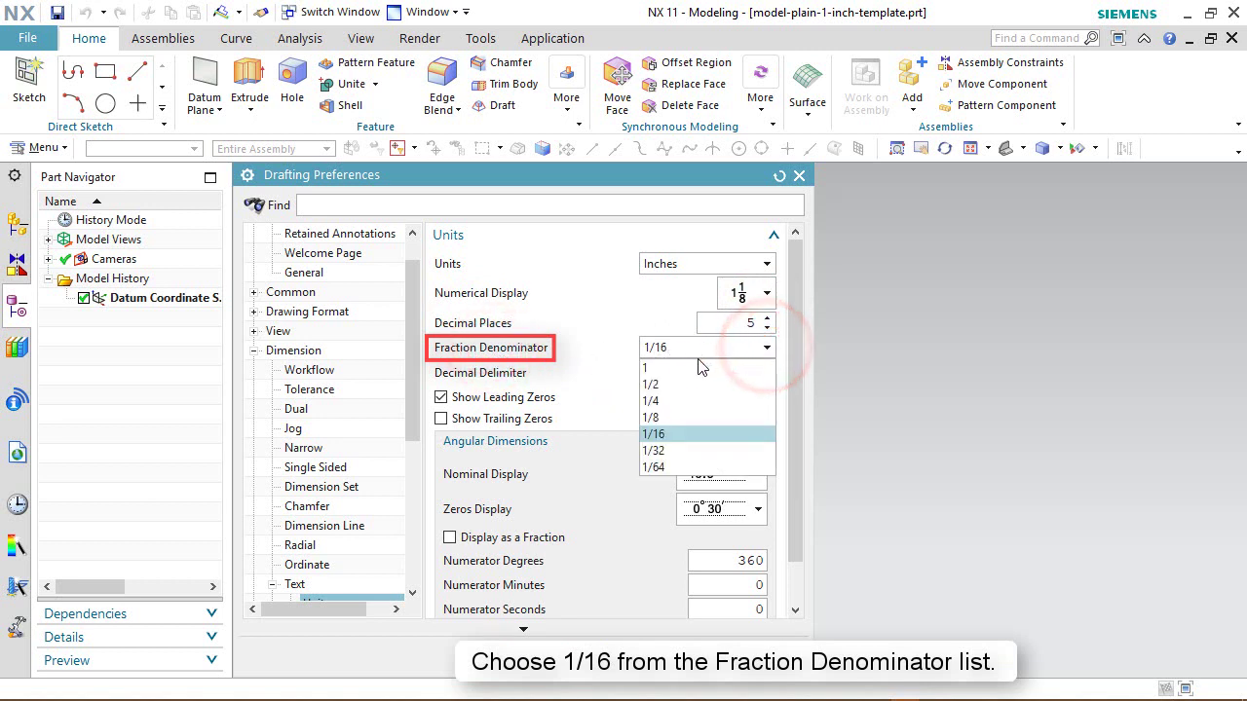
left_click(676, 439)
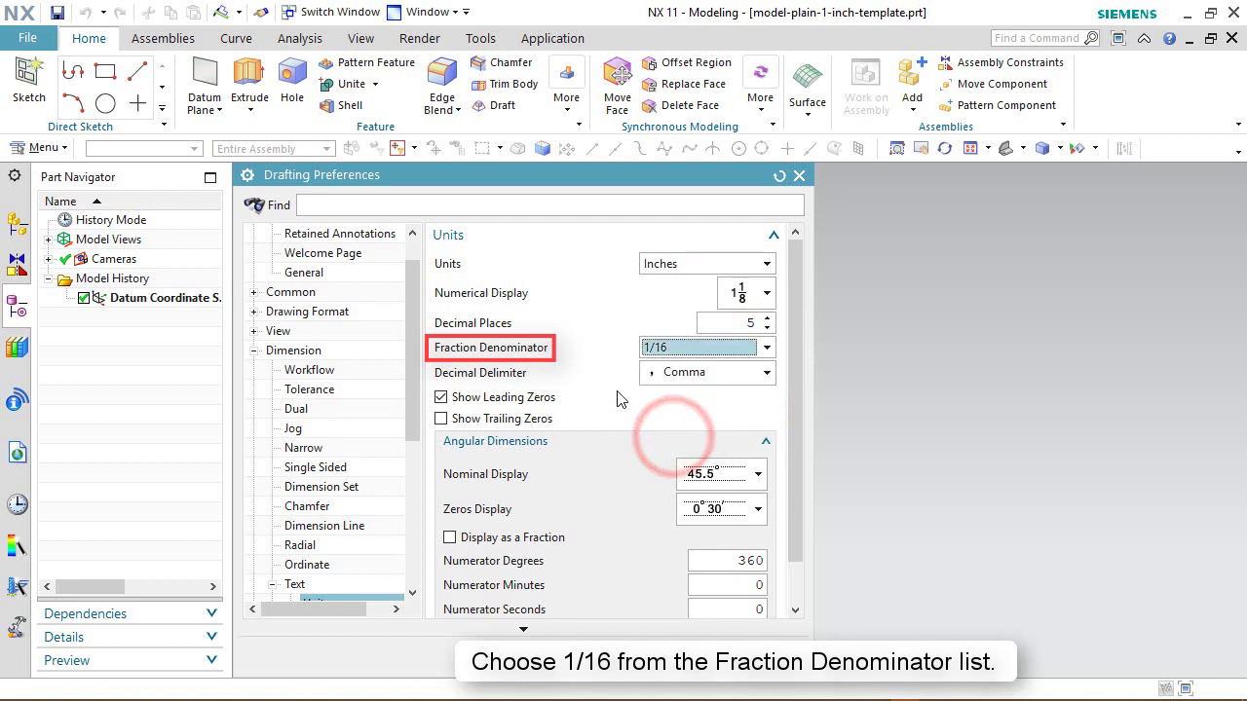
left_click(721, 372)
left_click(689, 397)
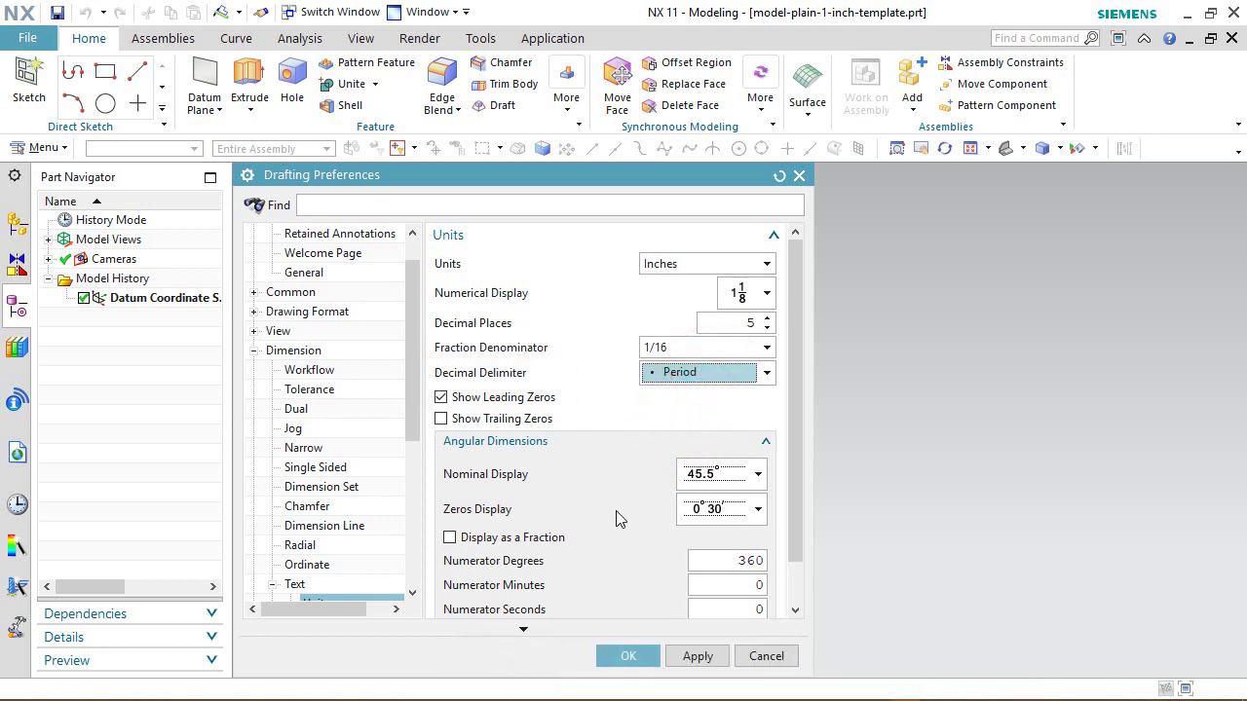
left_click(644, 657)
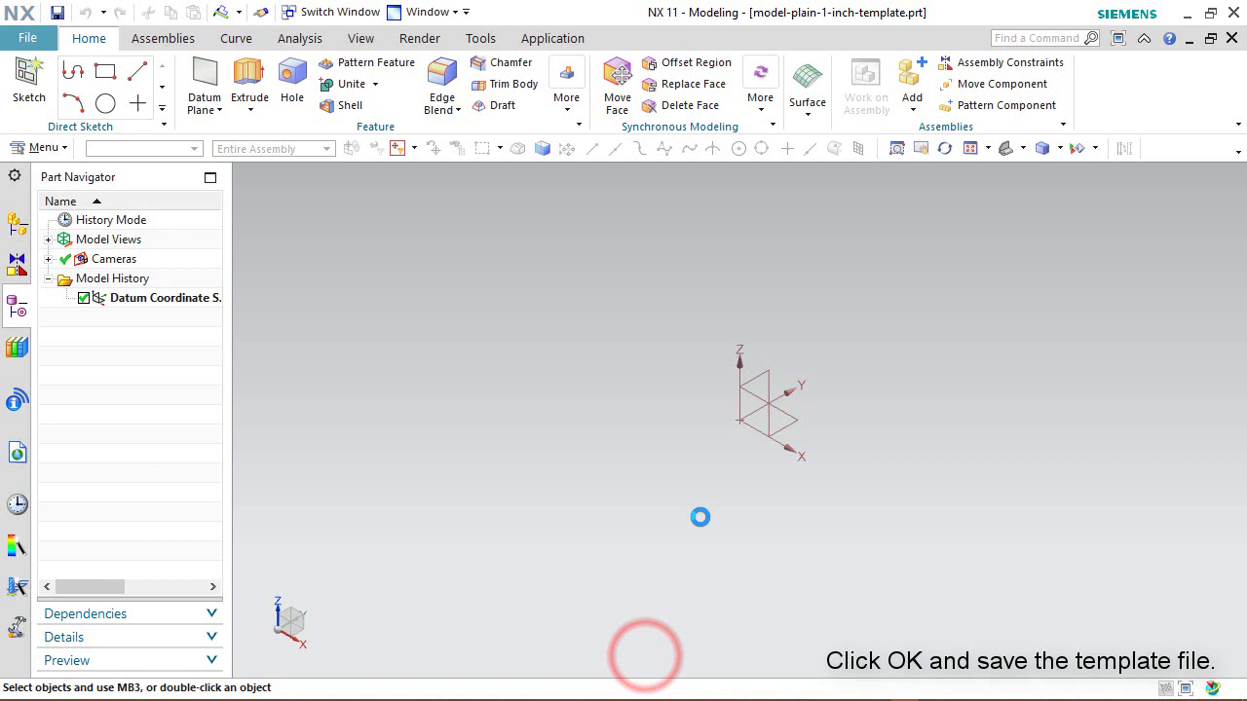
left_click(657, 442)
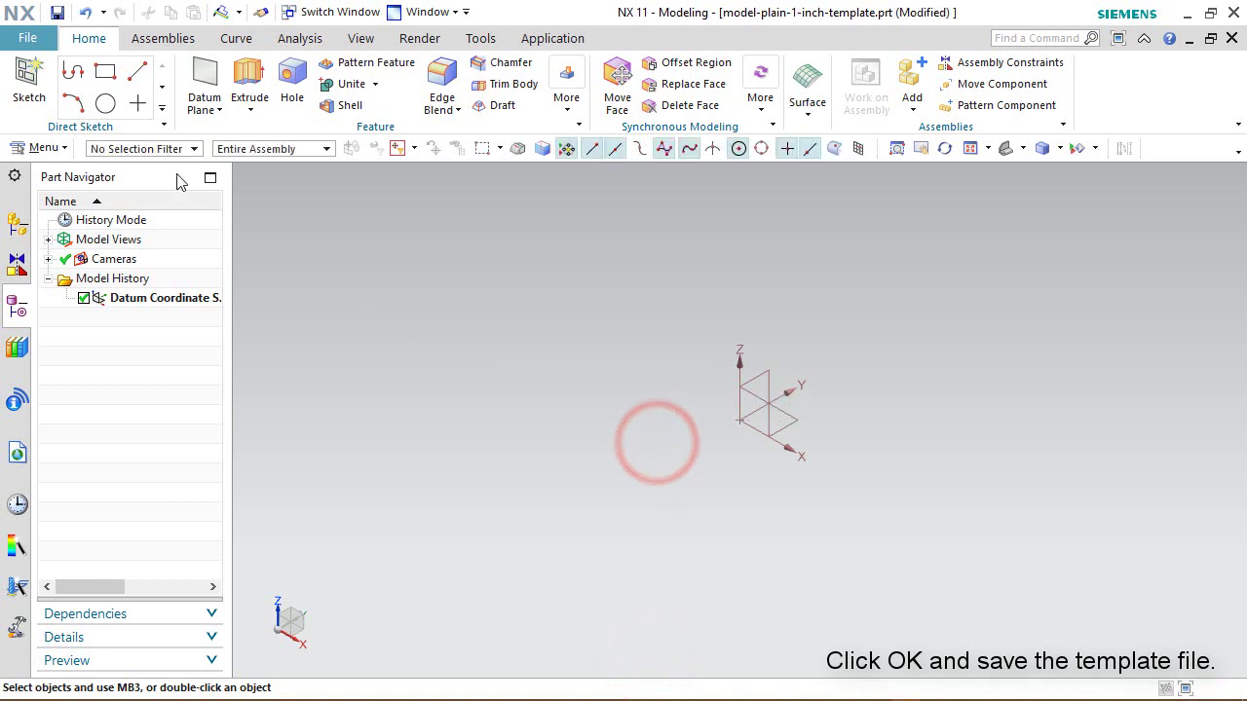
left_click(56, 14)
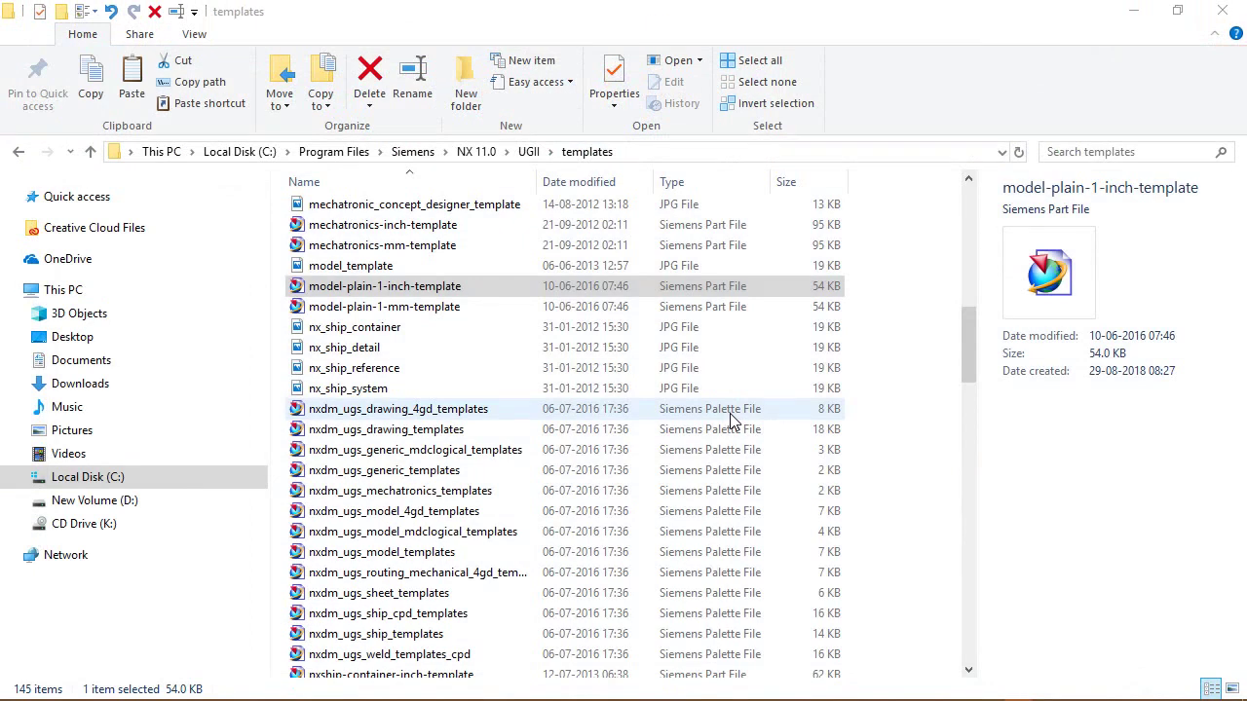
- Delete the original model-plain-1-inch-template file from the templates folder
left_click(404, 297)
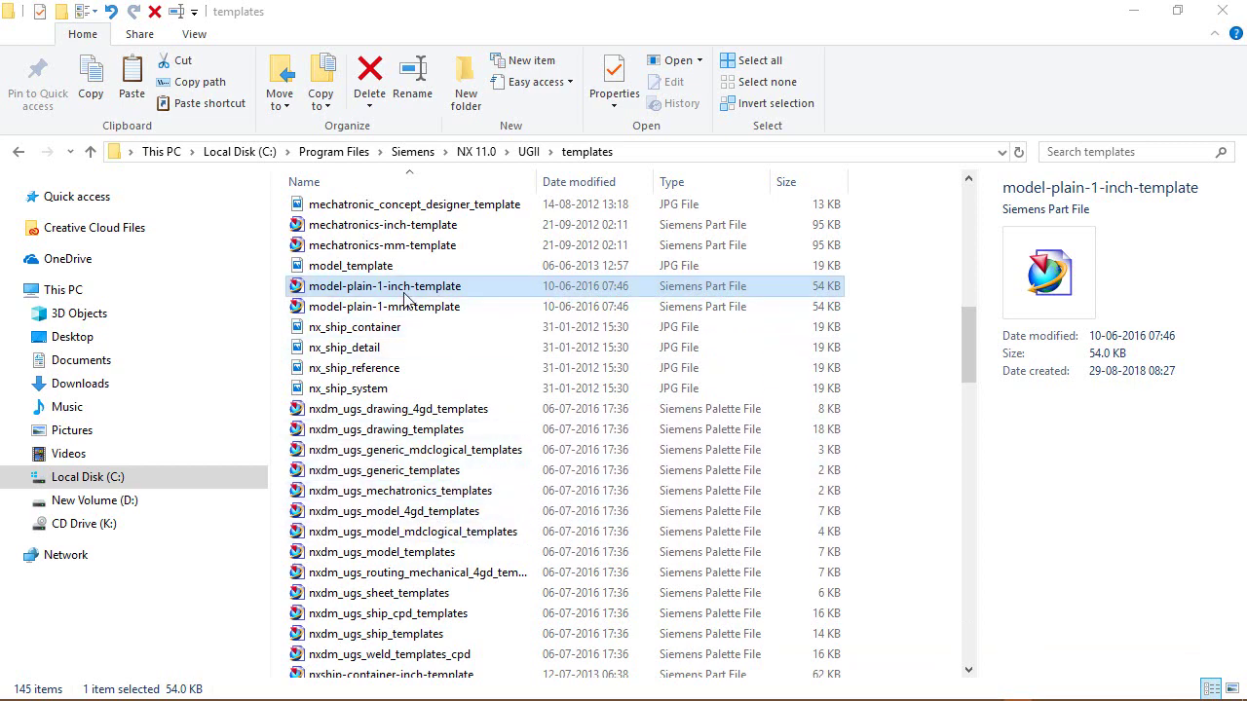
right_click(422, 286)
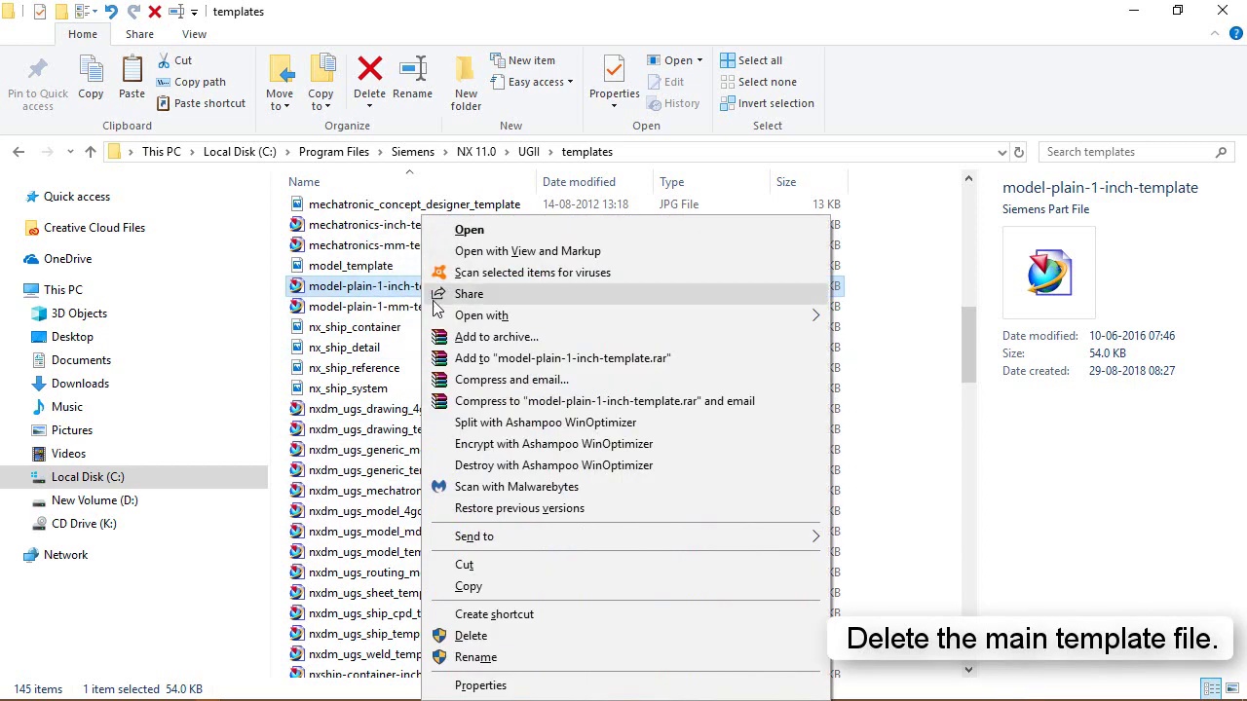
left_click(495, 631)
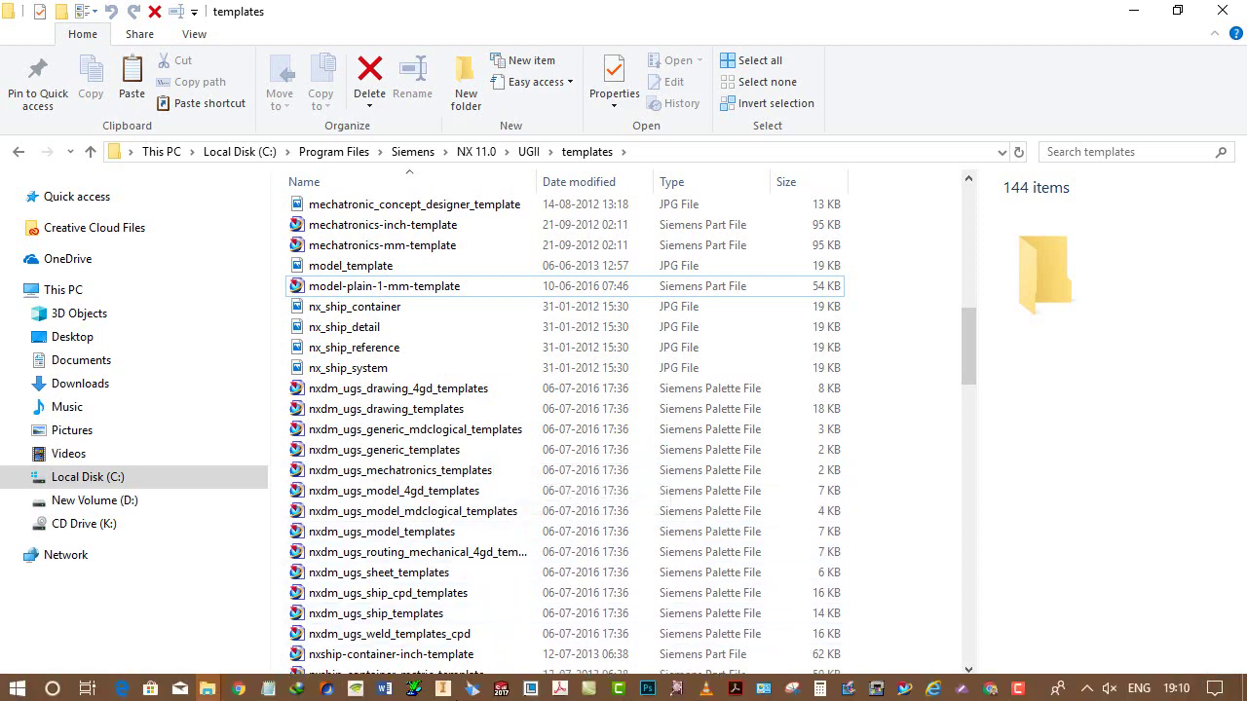
- Copy the edited model-plain-1-inch-template file from the Documents window
left_click(208, 689)
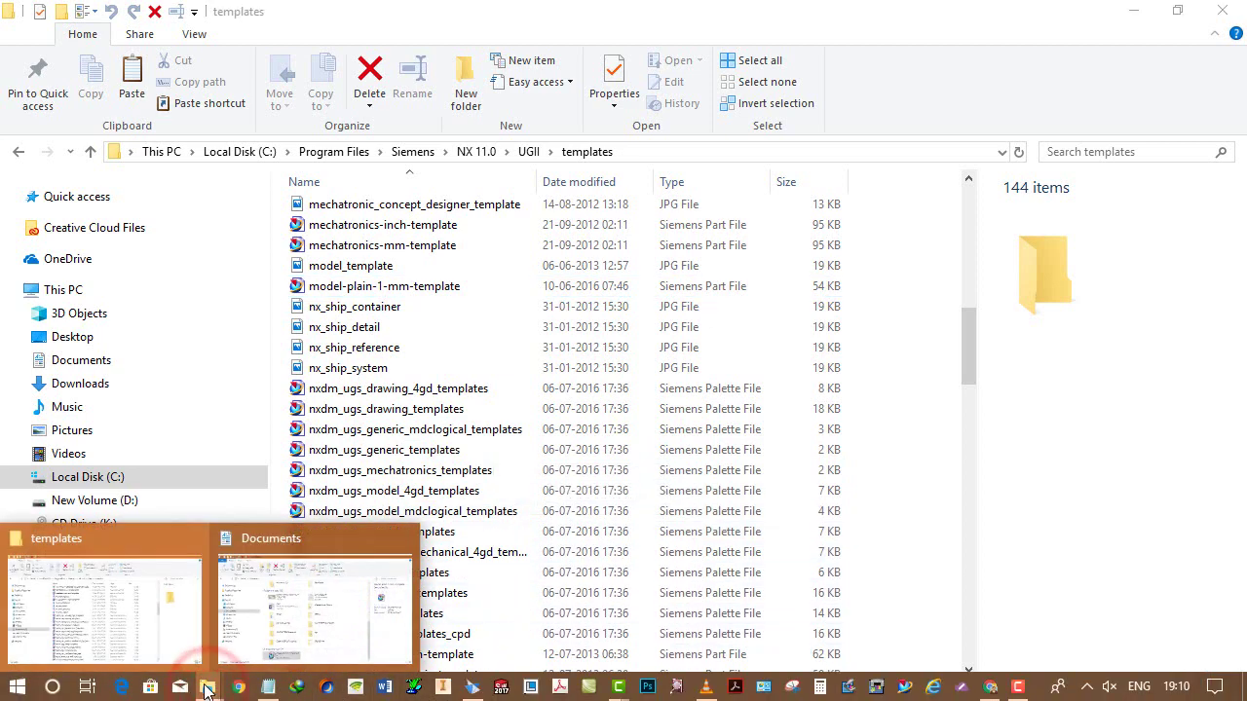
mouse_move(313, 606)
left_click(307, 550)
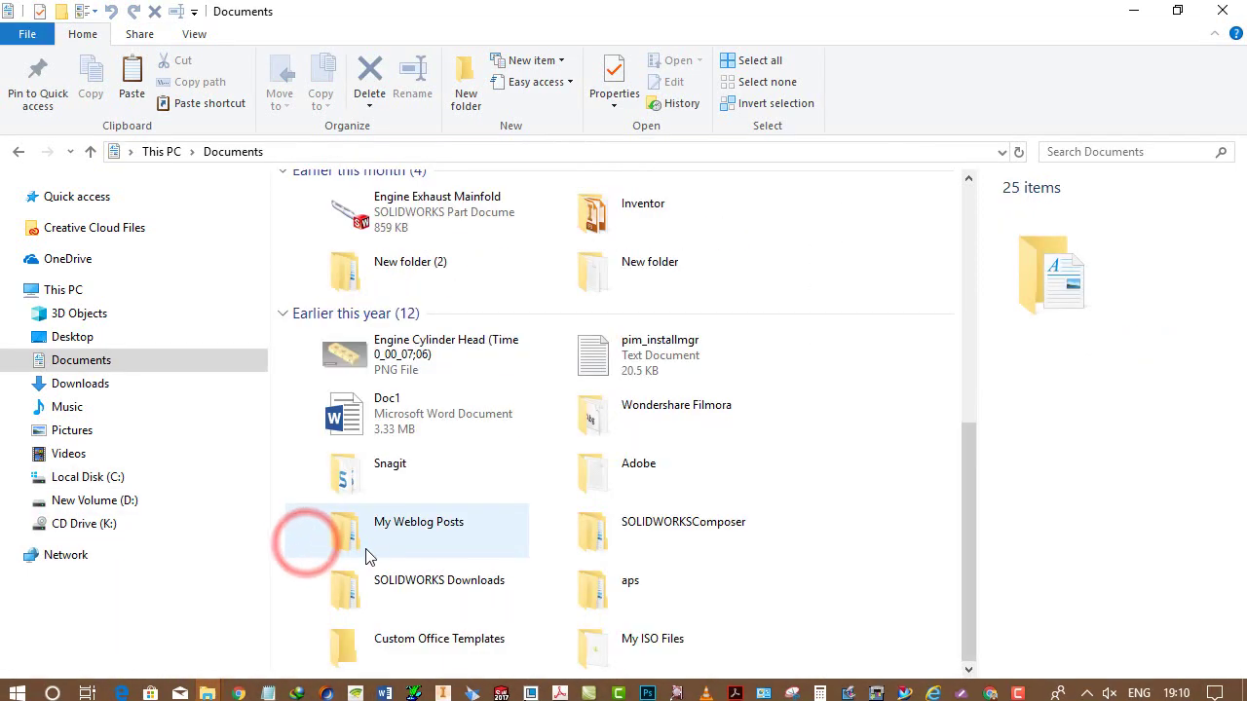
left_click_drag(967, 545, 916, 283)
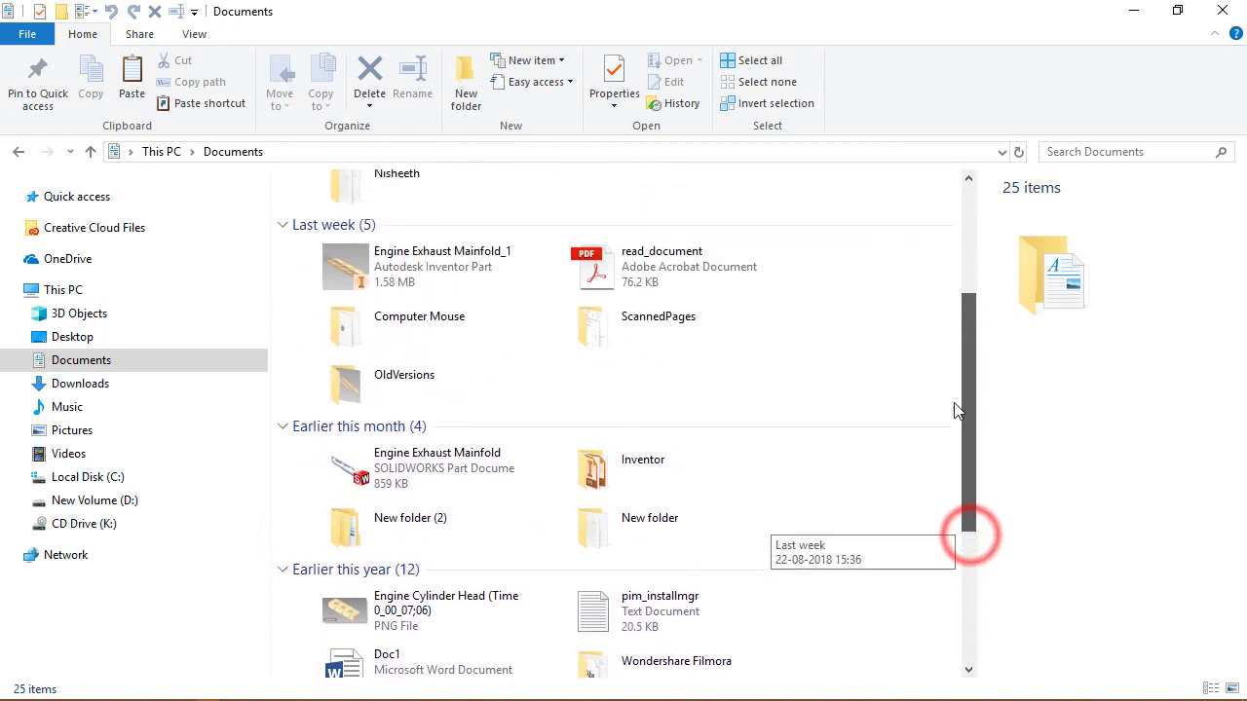
left_click(450, 221)
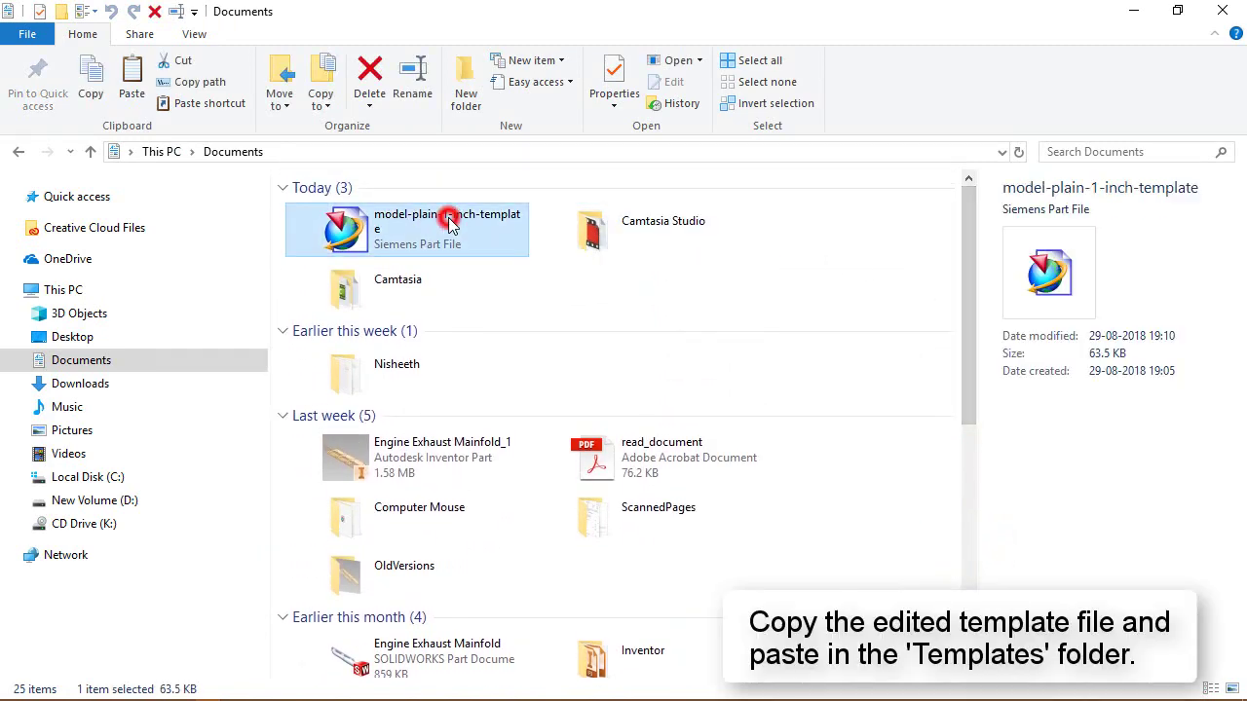
right_click(450, 223)
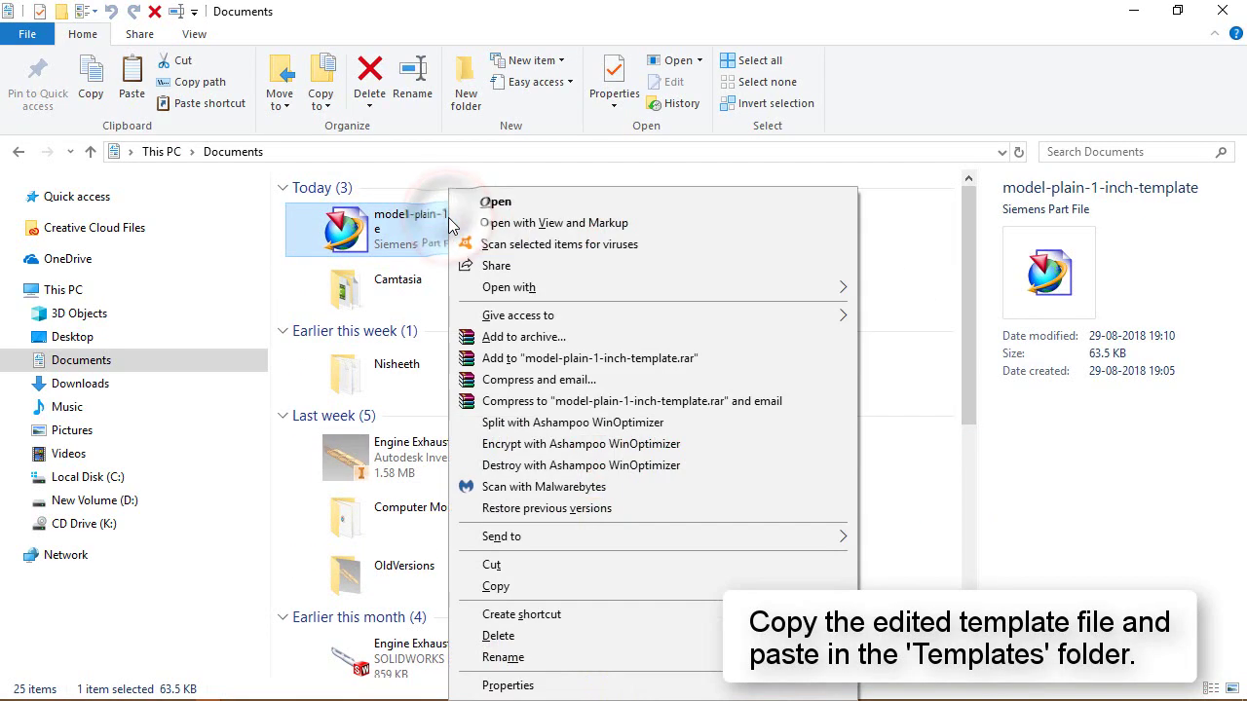
left_click(527, 587)
mouse_move(164, 692)
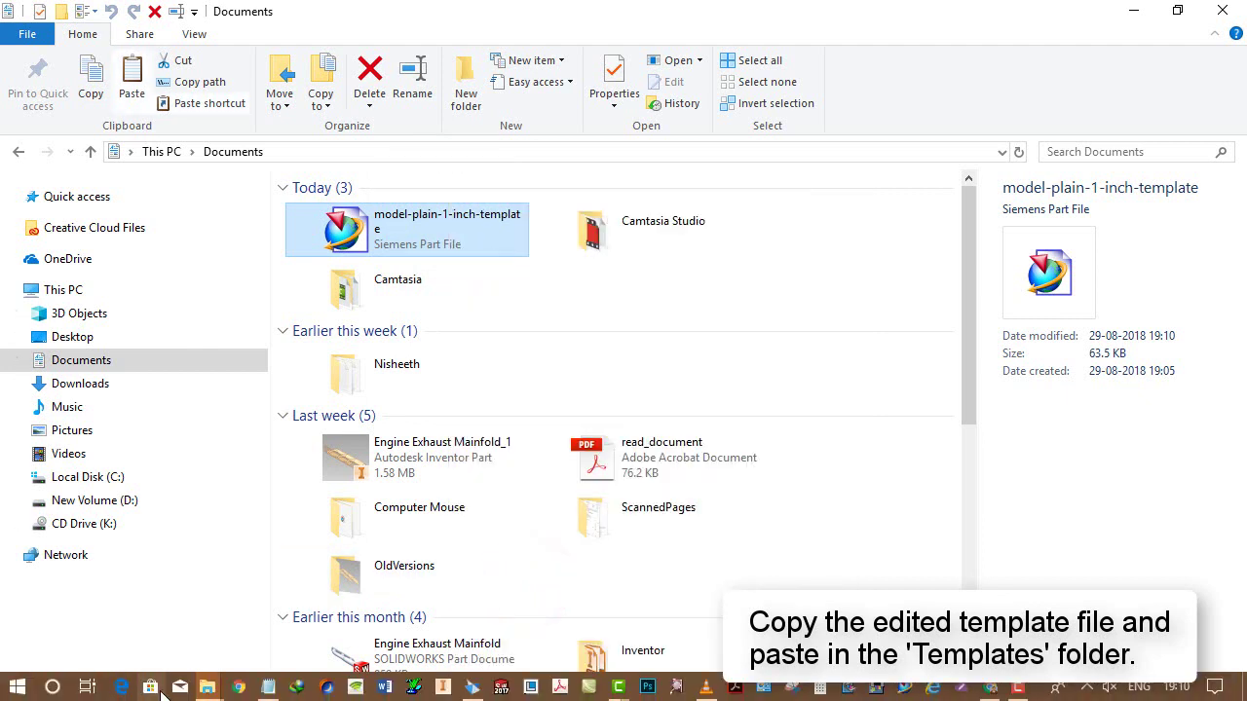
- Paste it into the NX templates folder with administrator permission and check its details
mouse_move(206, 687)
left_click(143, 545)
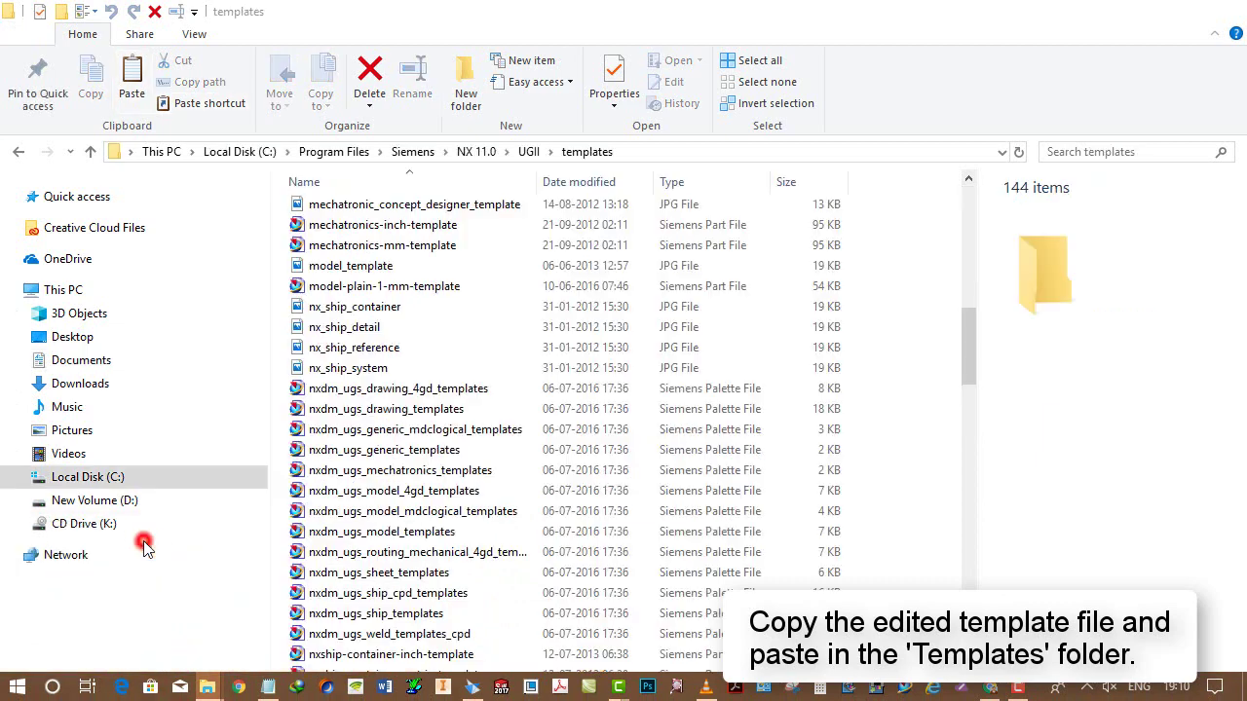
left_click(133, 80)
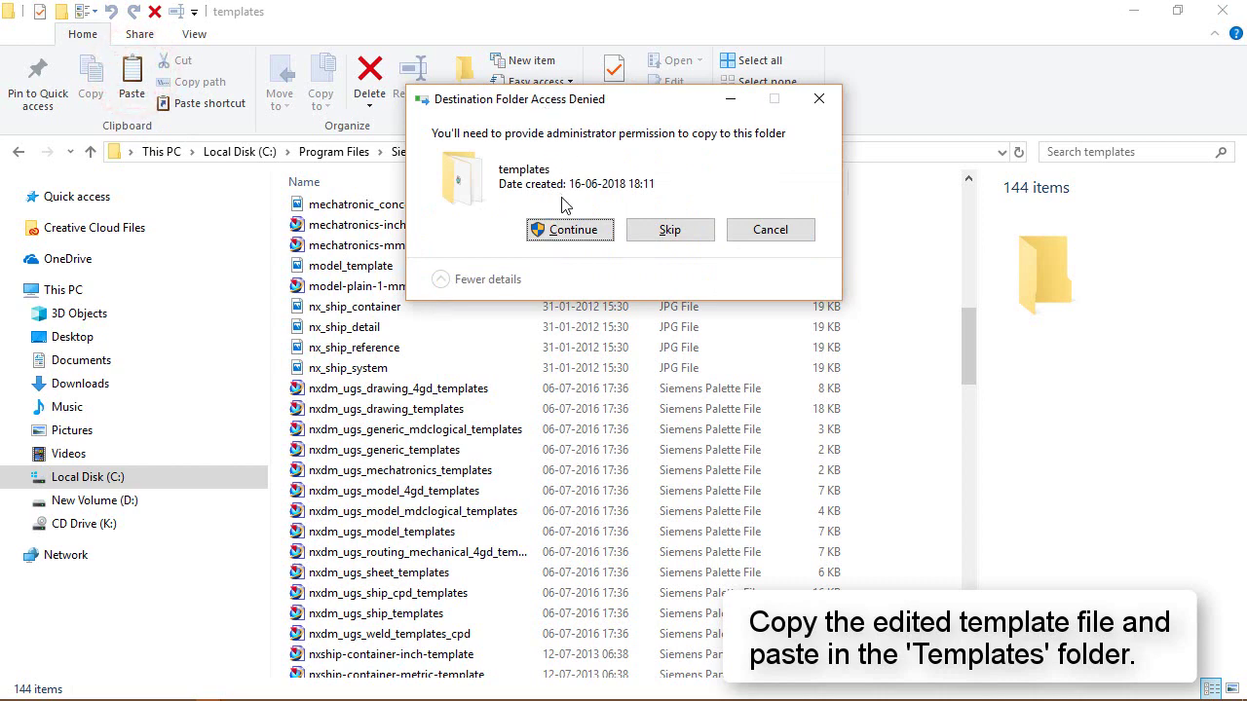
left_click(571, 228)
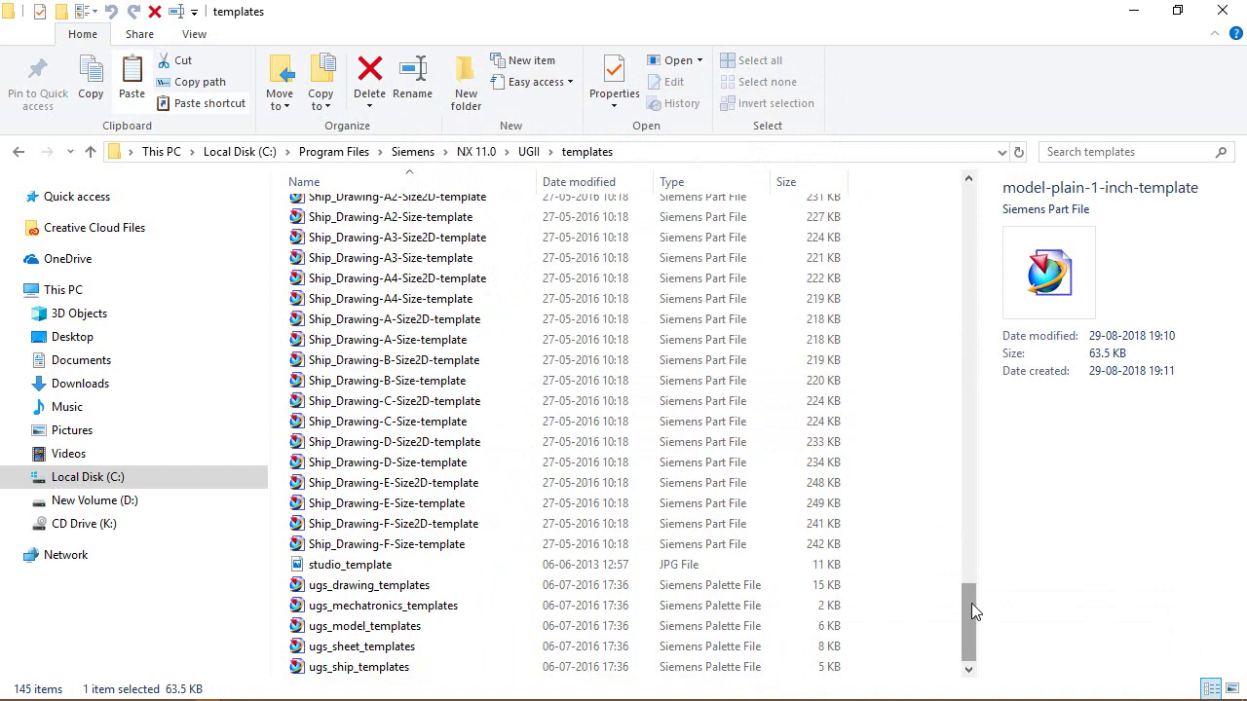
left_click(357, 343)
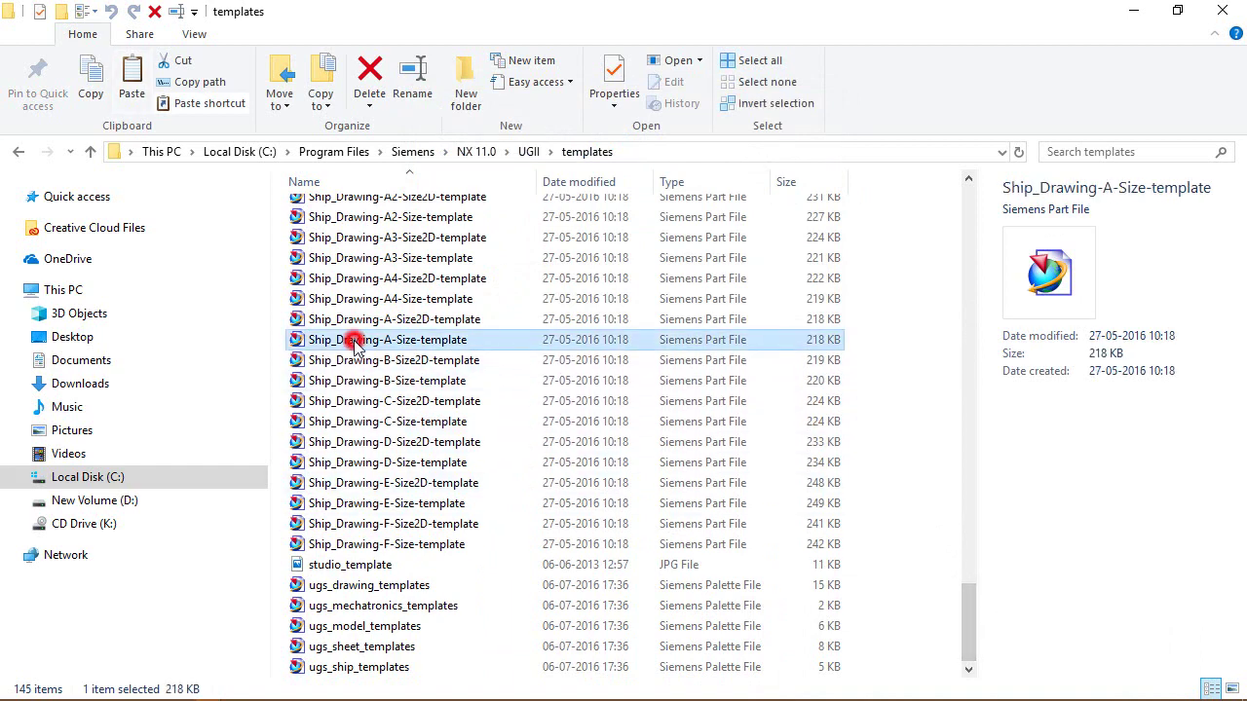
key("m")
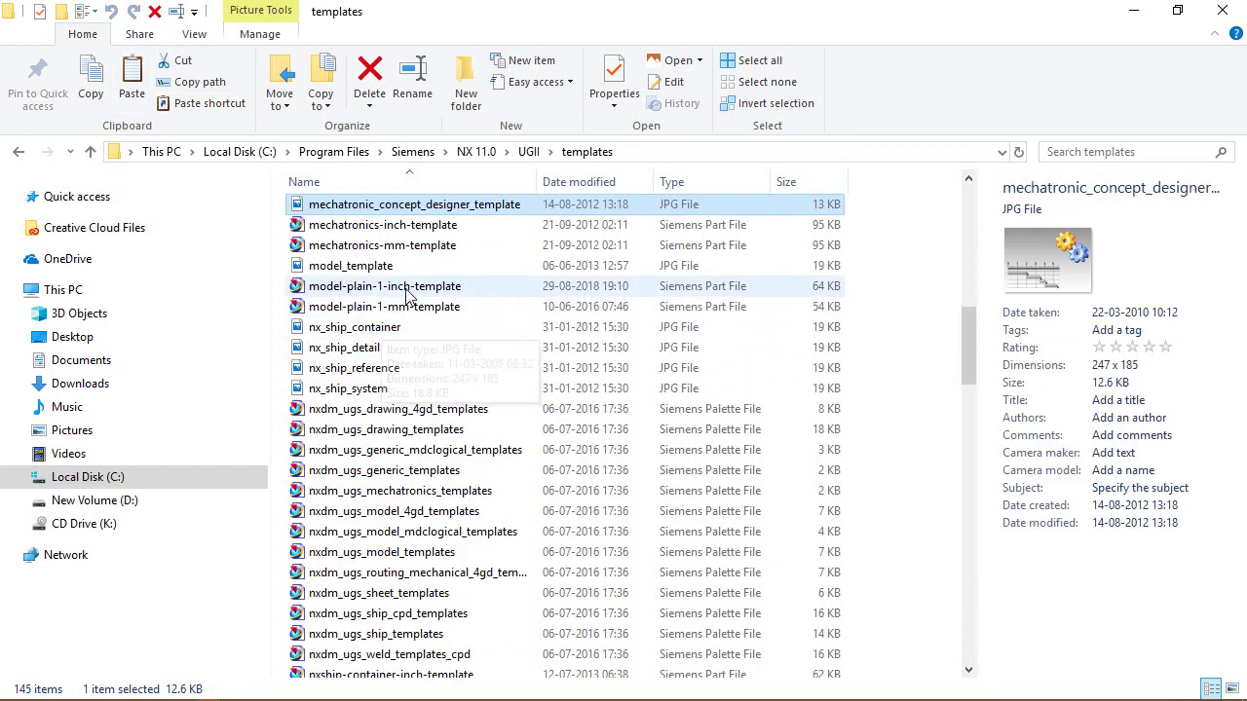
left_click(407, 288)
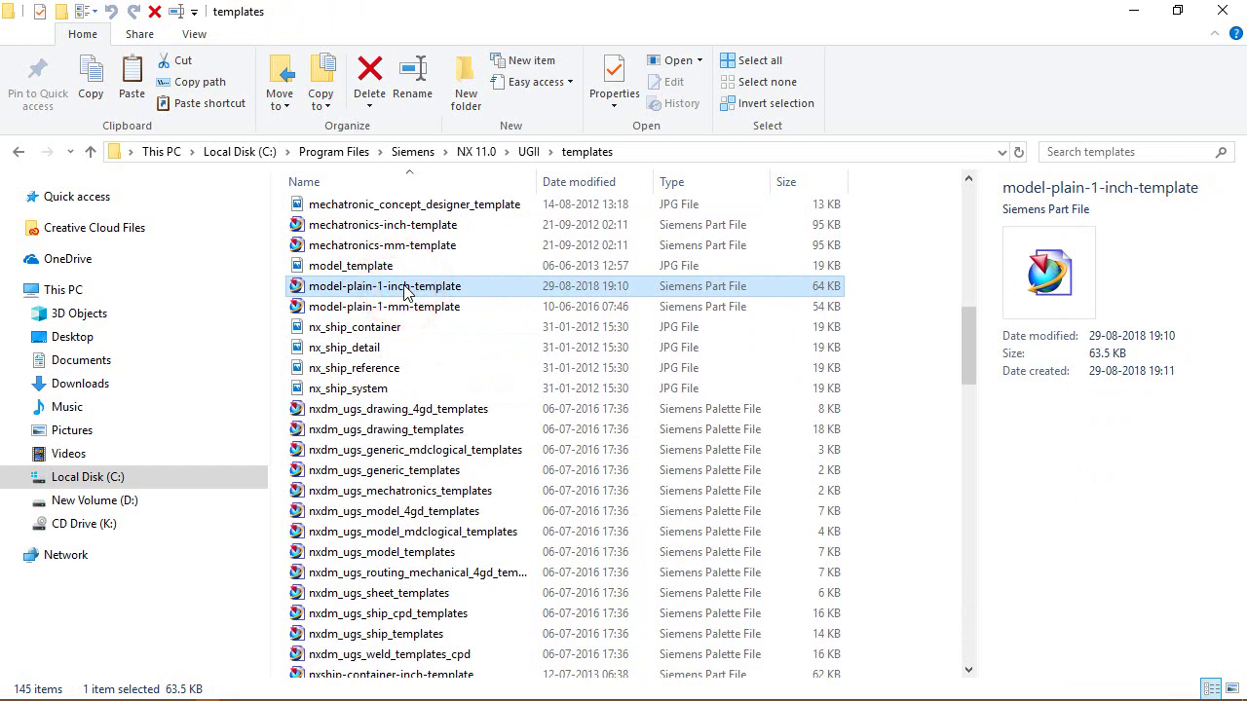
left_click(945, 347)
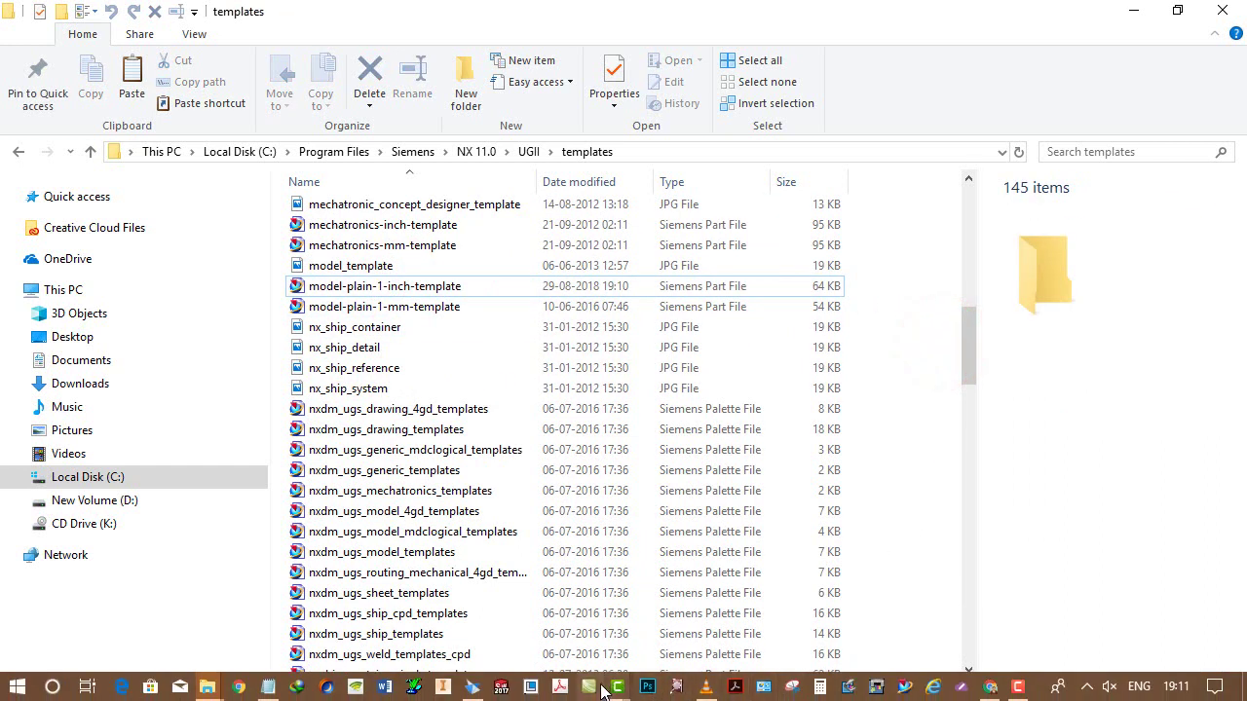
- Launch NX 11 and create a new part model1 from the inch Model template
left_click(902, 688)
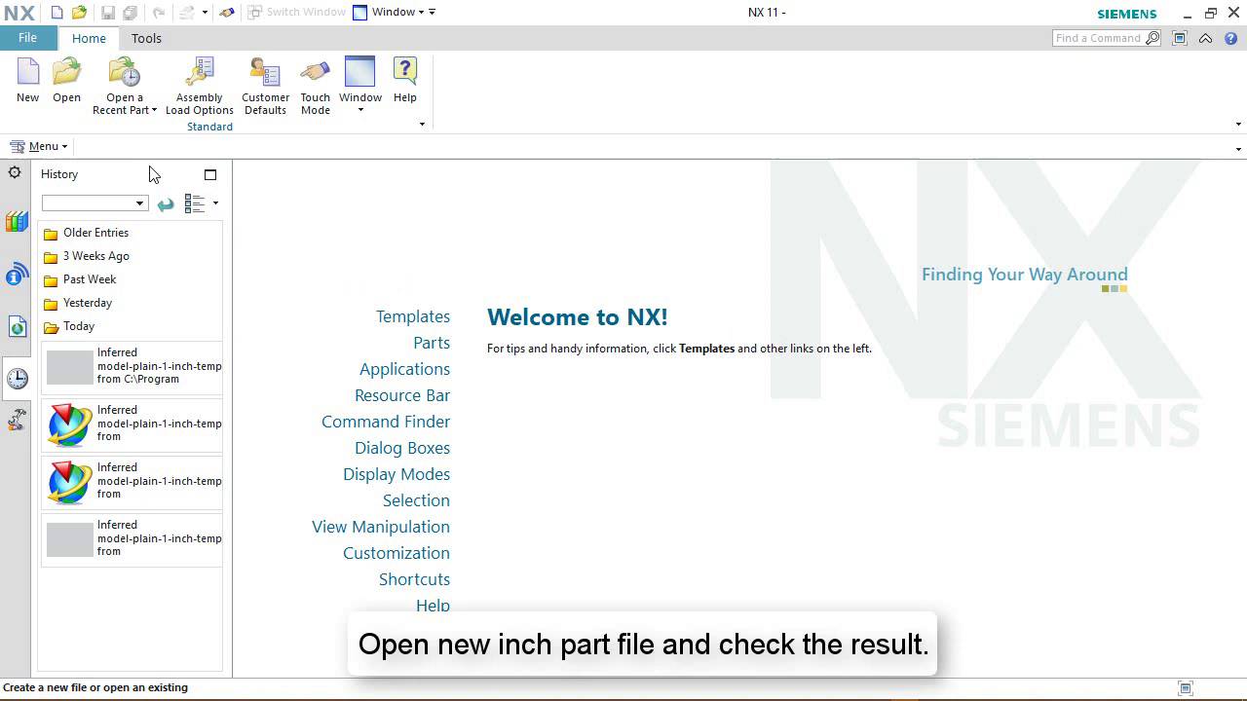
left_click(27, 85)
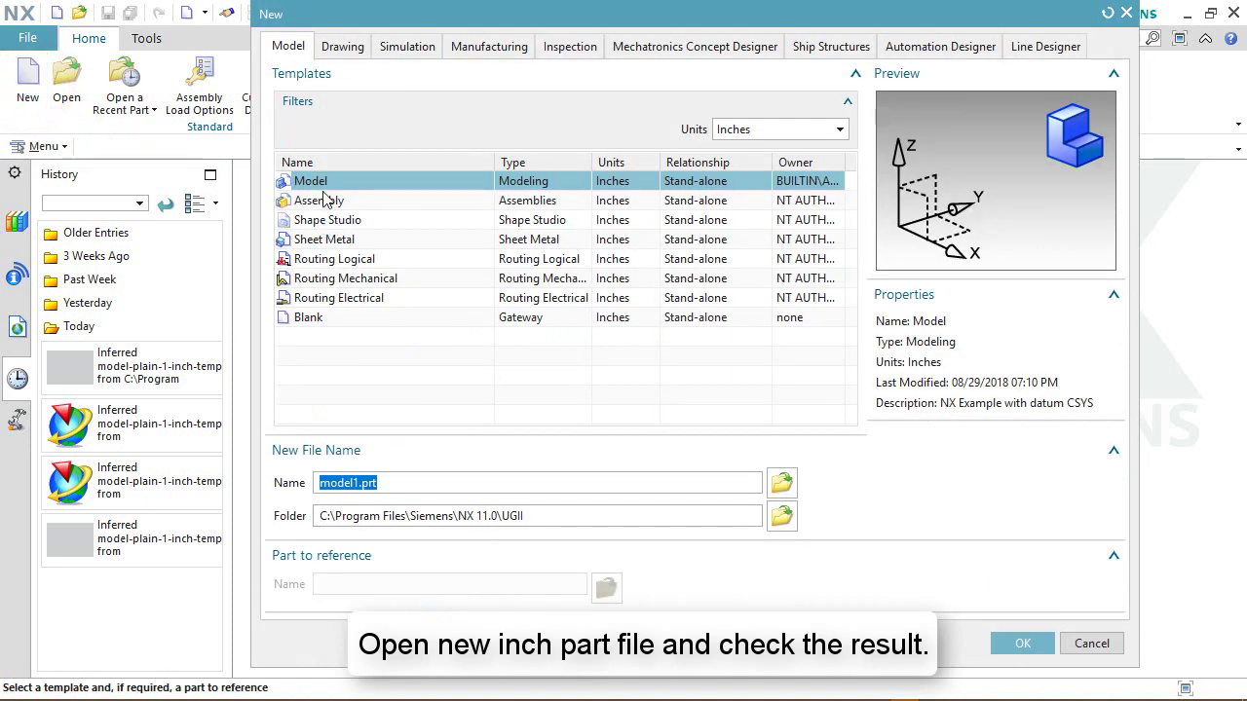
left_click(319, 182)
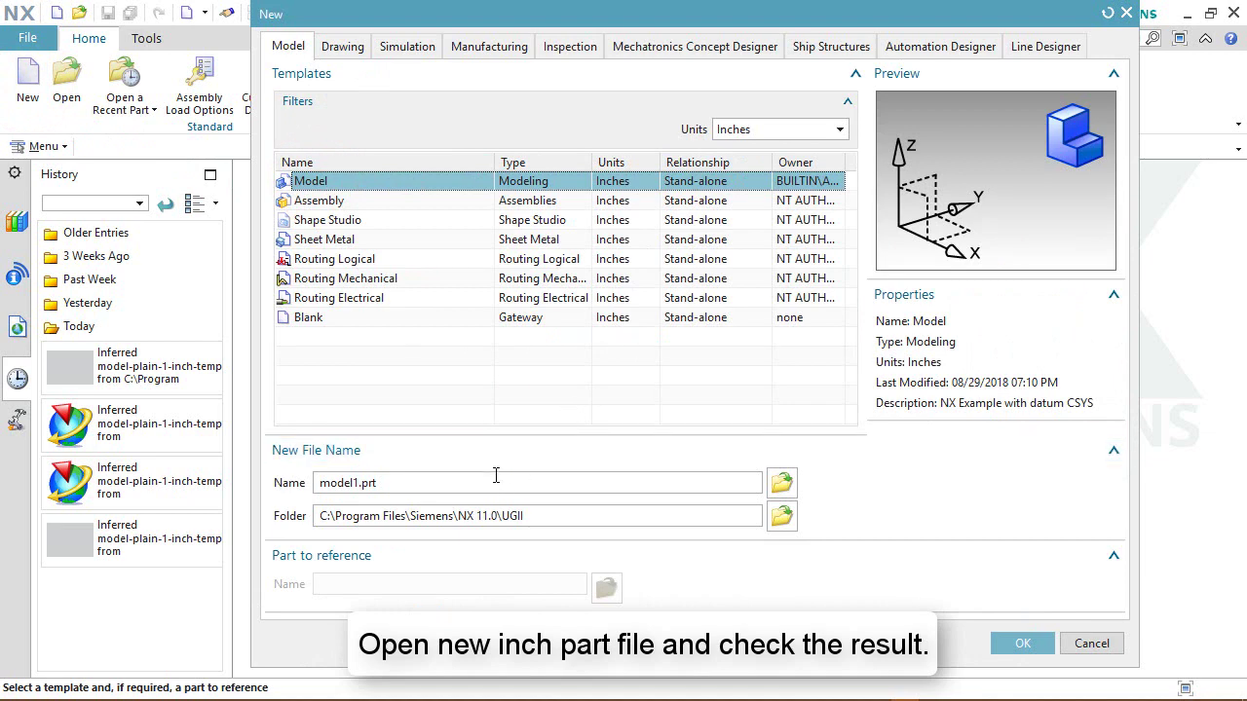
left_click(1023, 643)
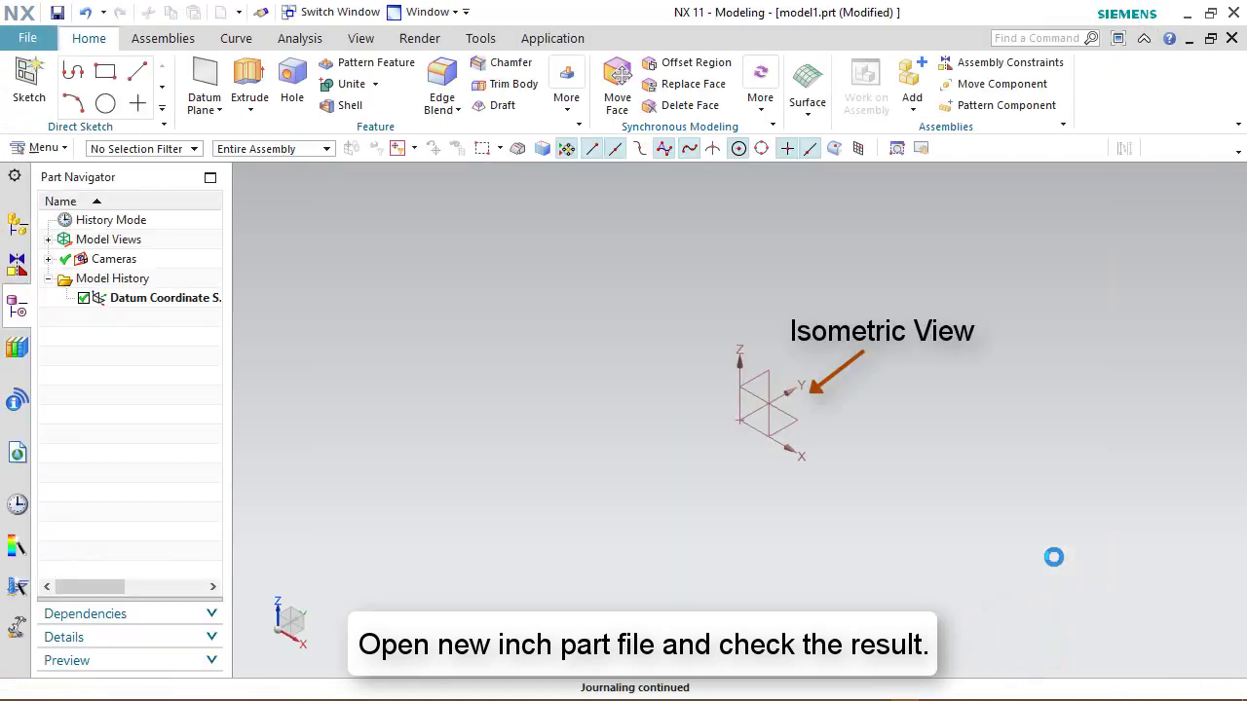
left_click(1054, 558)
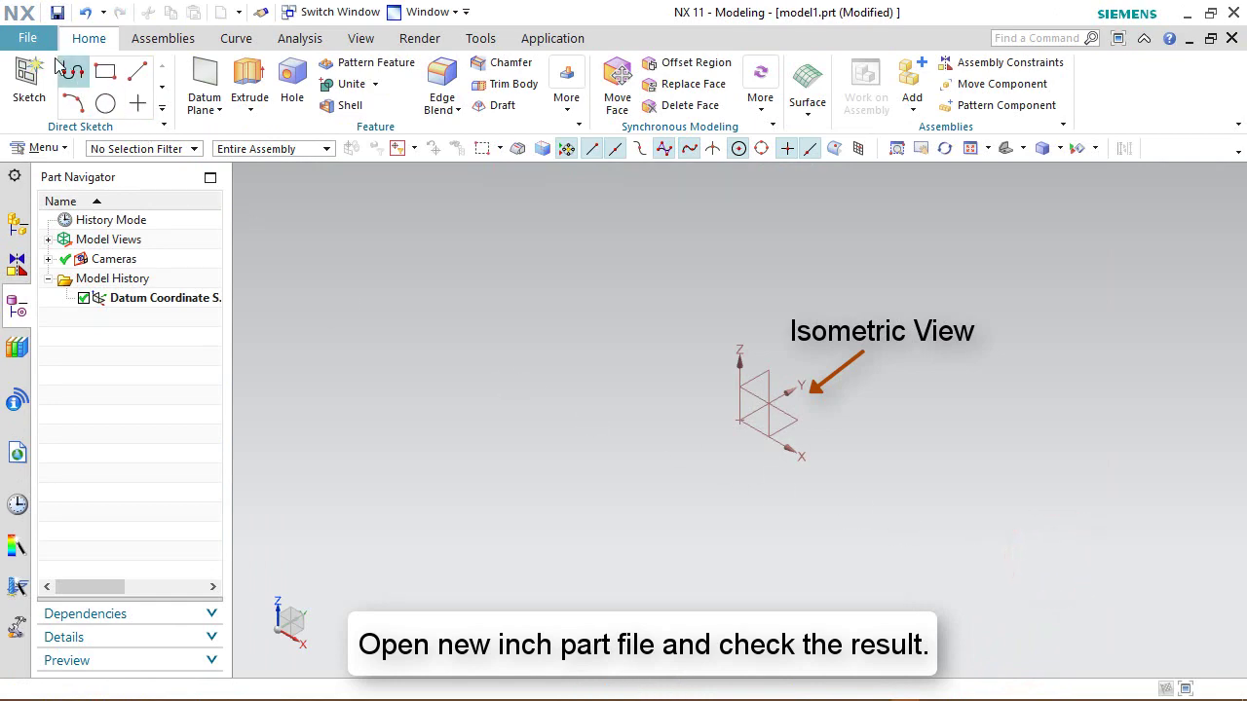
- Check the Drafting preferences show the template's fraction, 1/16 and period settings
left_click(27, 38)
left_click(98, 206)
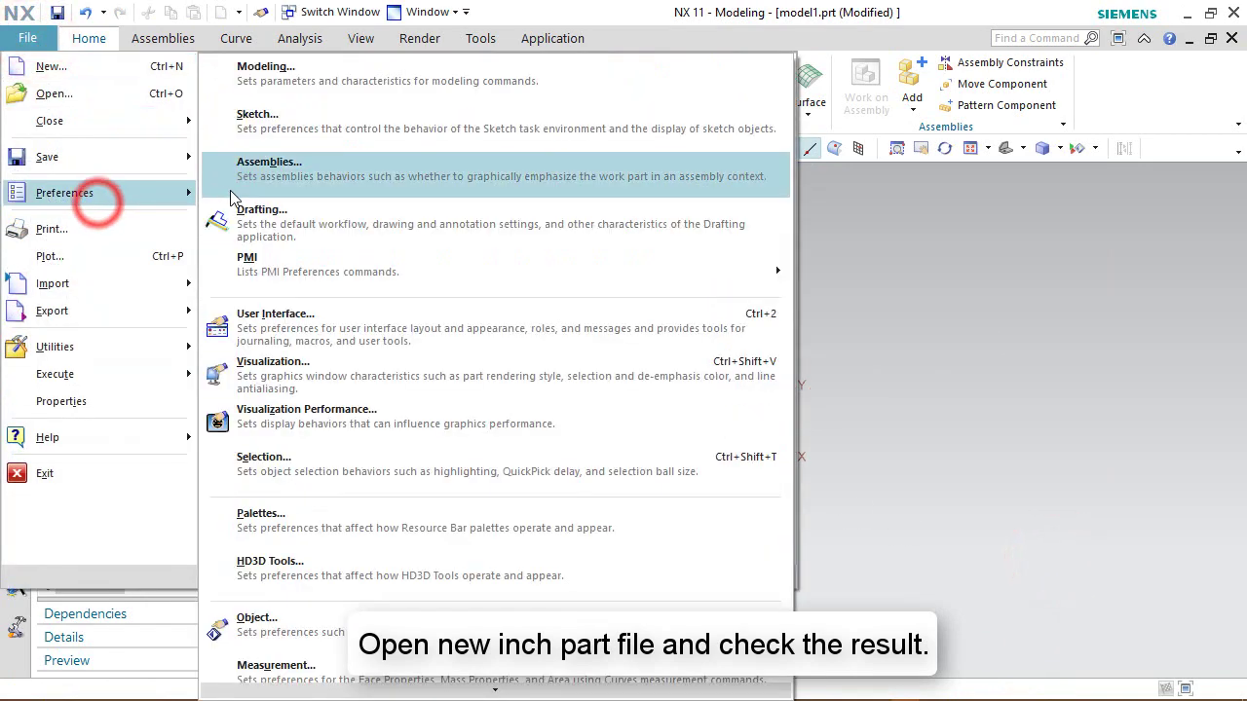
left_click(259, 209)
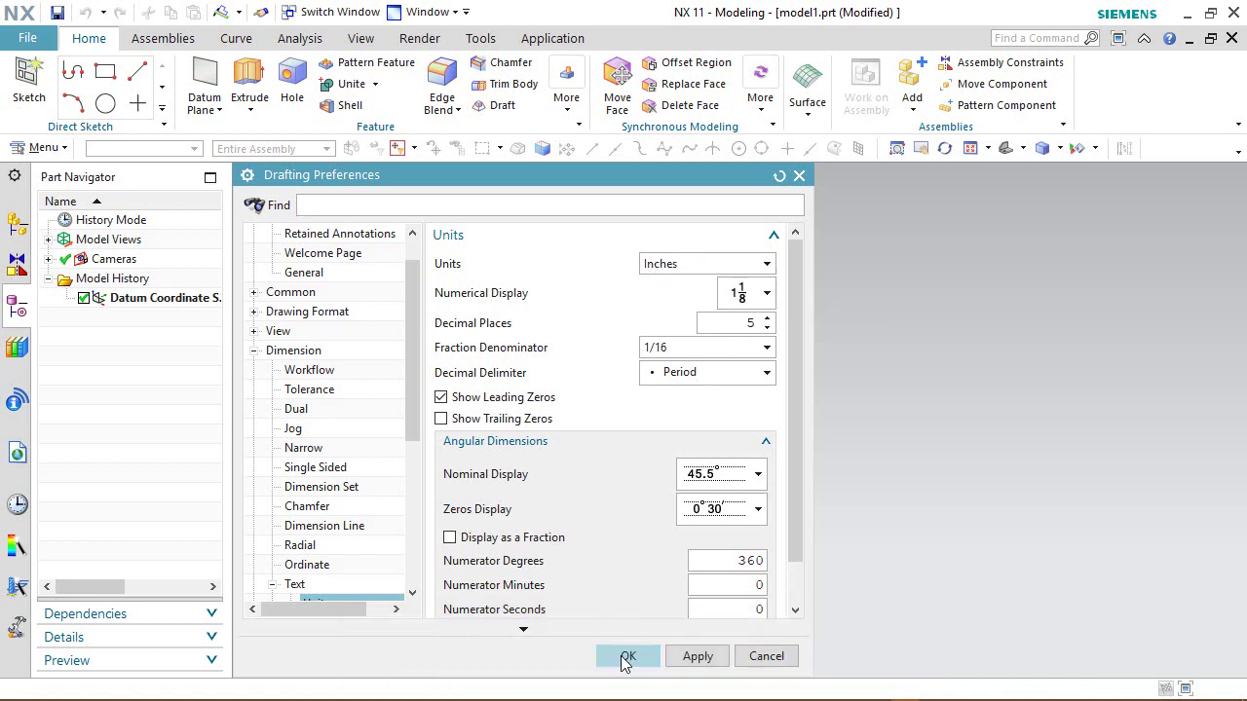
left_click(624, 657)
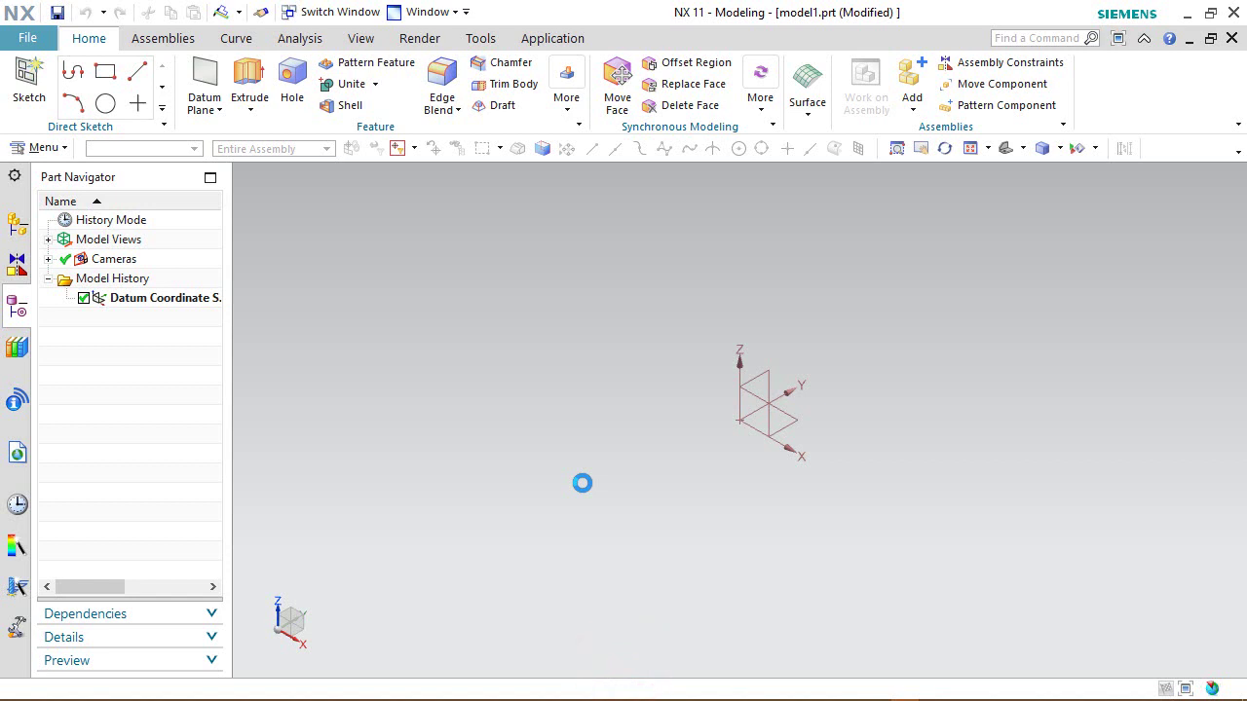
right_click(618, 322)
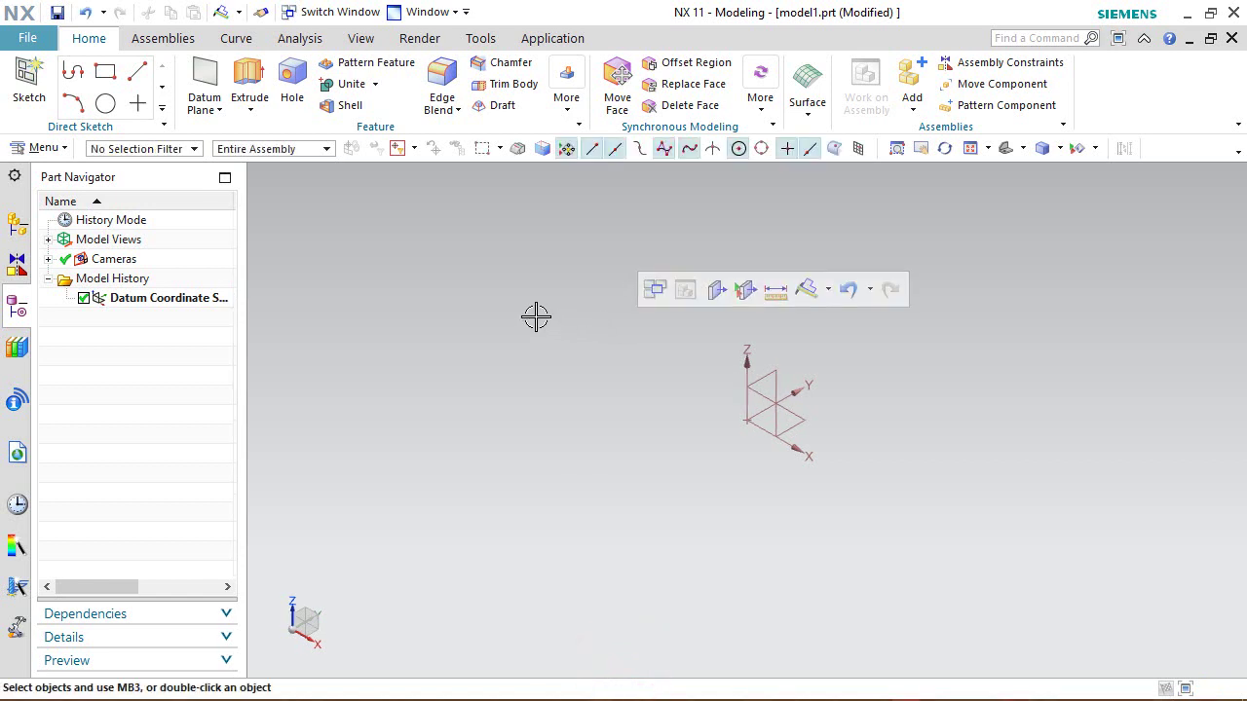
- Create a sketch on the default plane and draw a centre rectangle at the origin
left_click(29, 83)
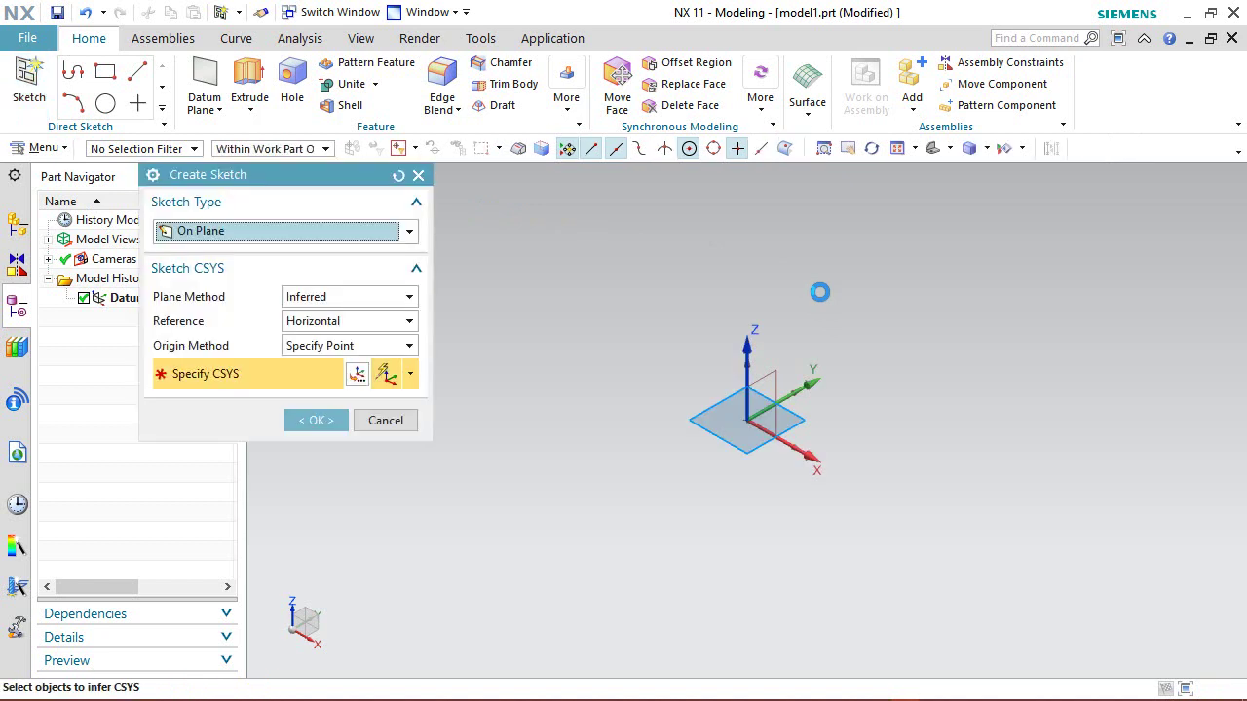
left_click(319, 421)
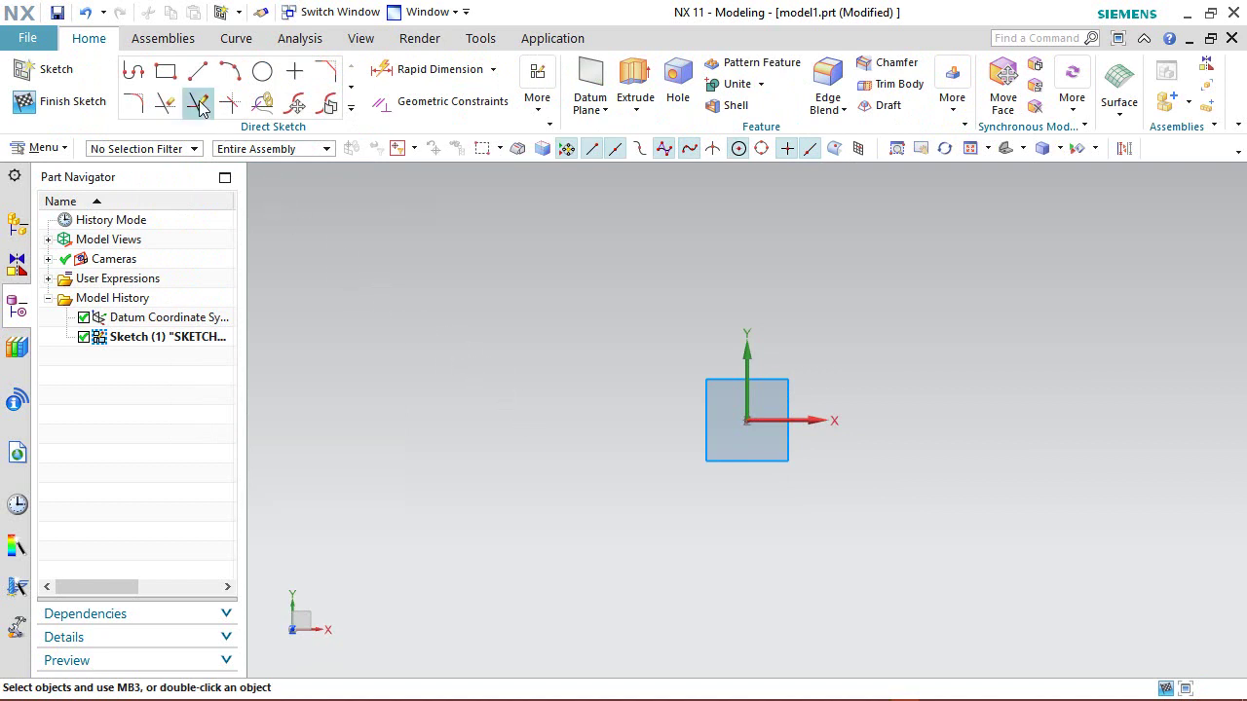
left_click(165, 74)
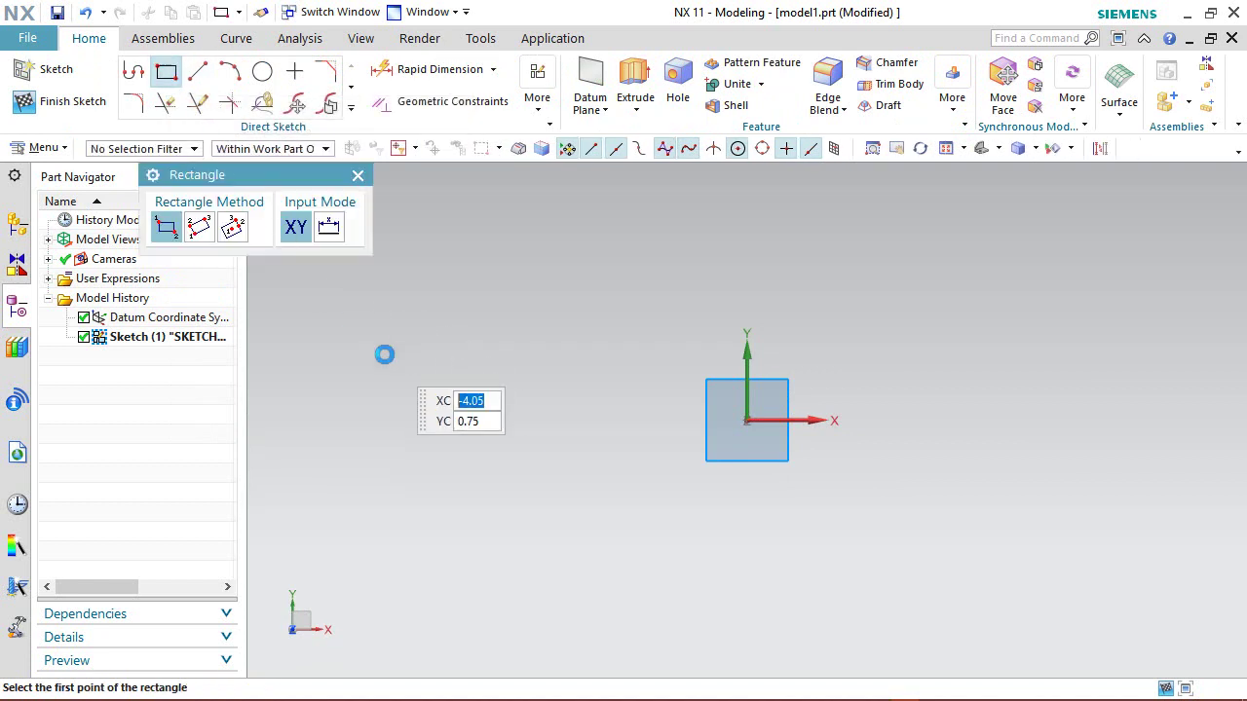
left_click_drag(364, 170, 430, 170)
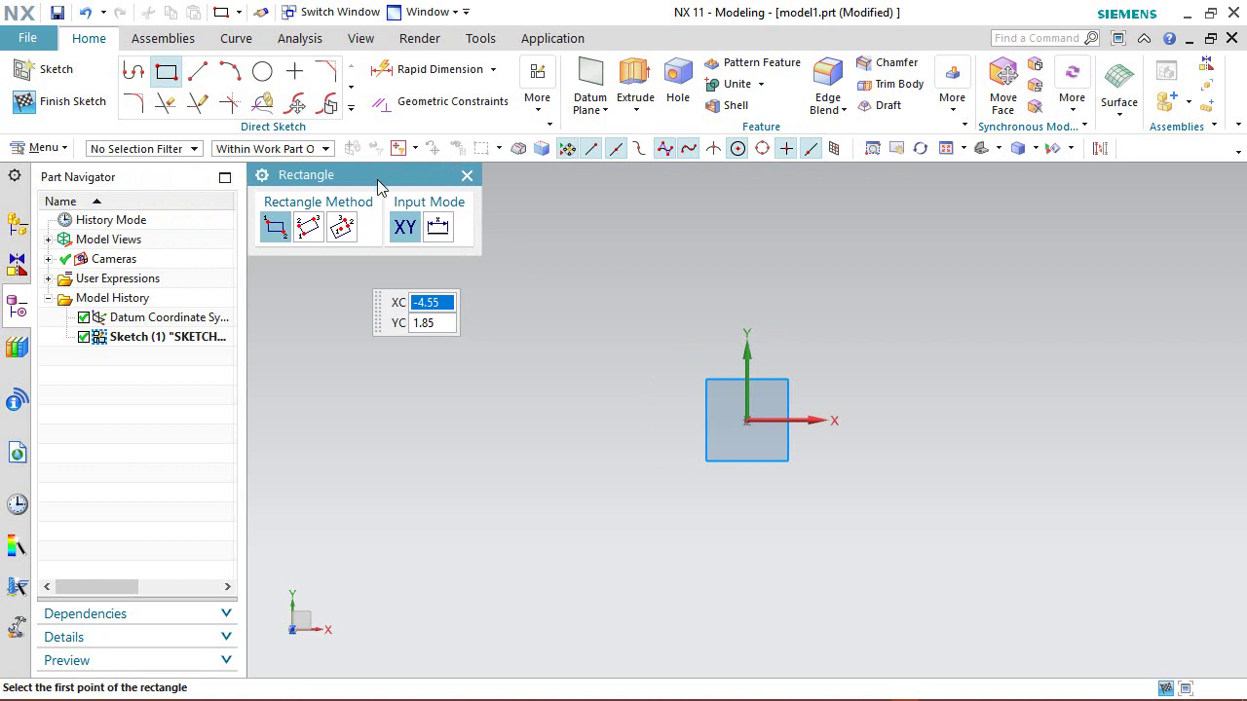
left_click(343, 227)
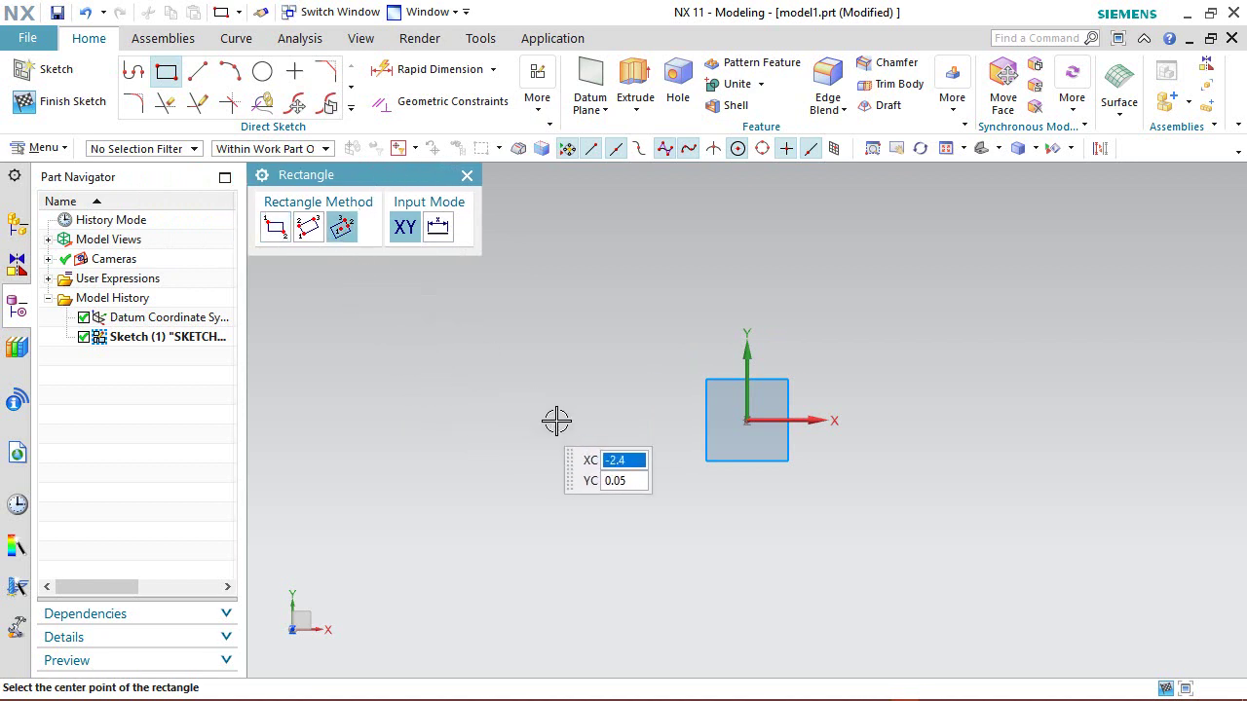
left_click(746, 421)
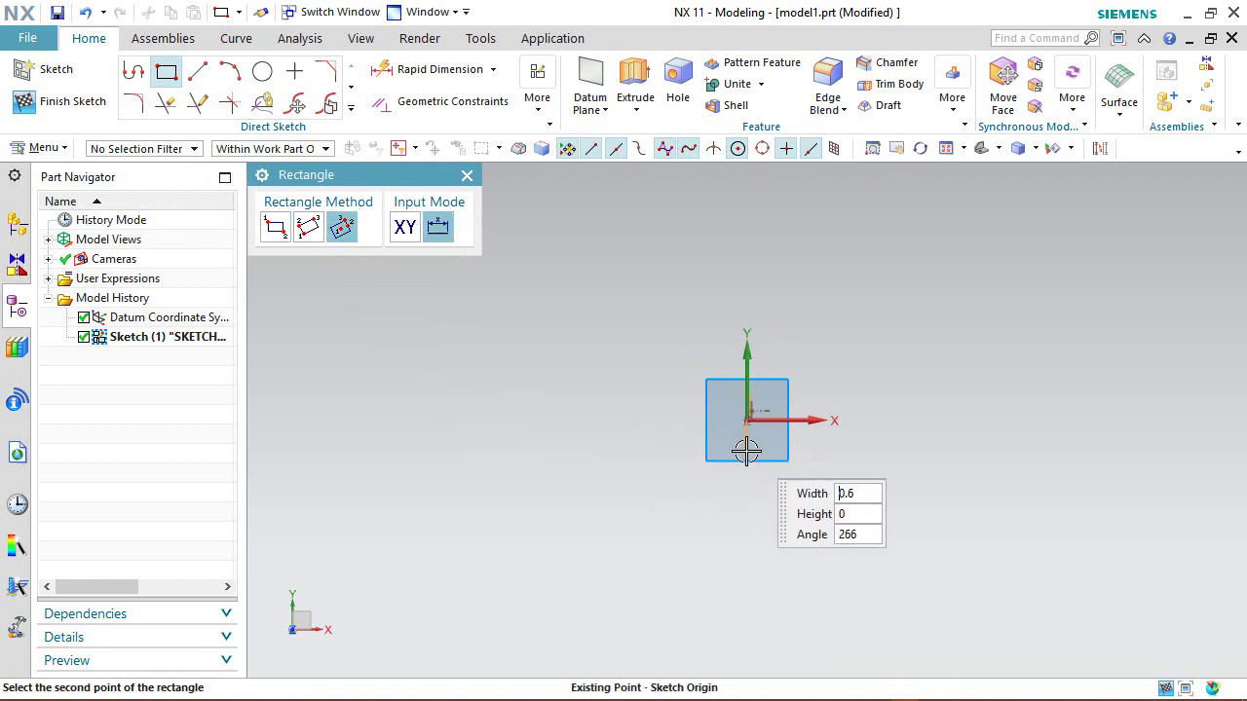
left_click(868, 418)
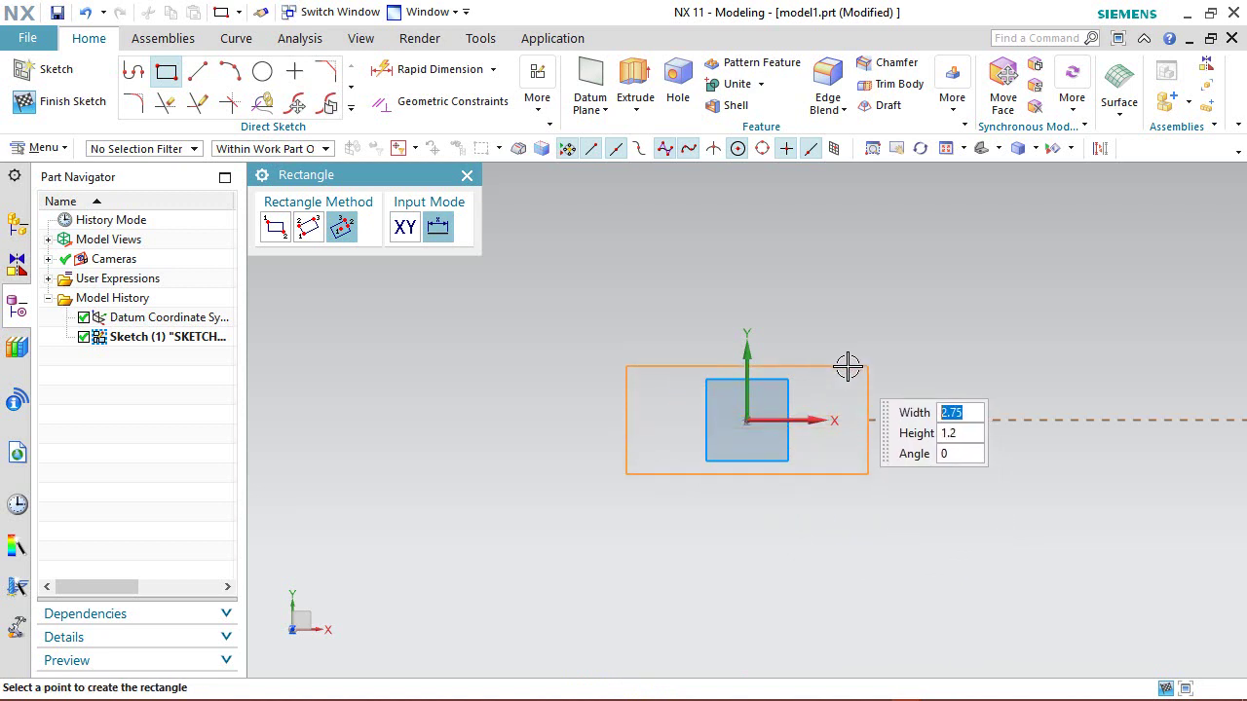
left_click(848, 367)
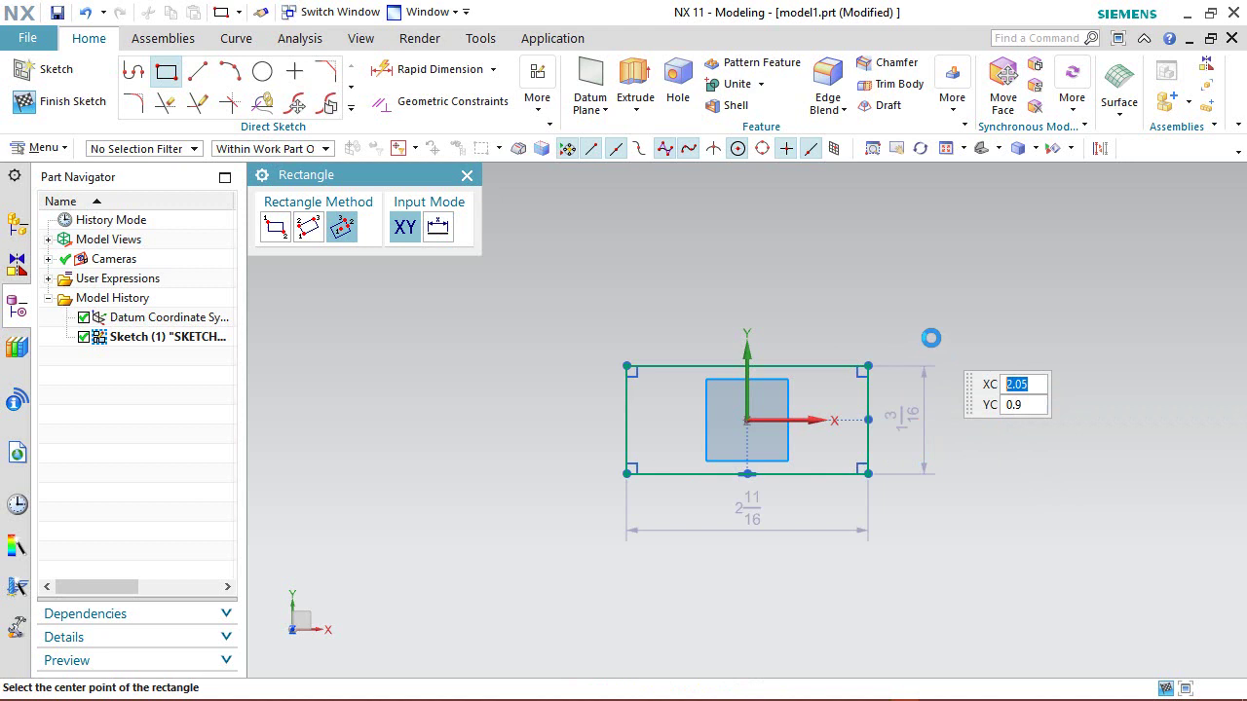
- Finish the rectangle tool and pan the sketch toward the left of the view
right_click(637, 259)
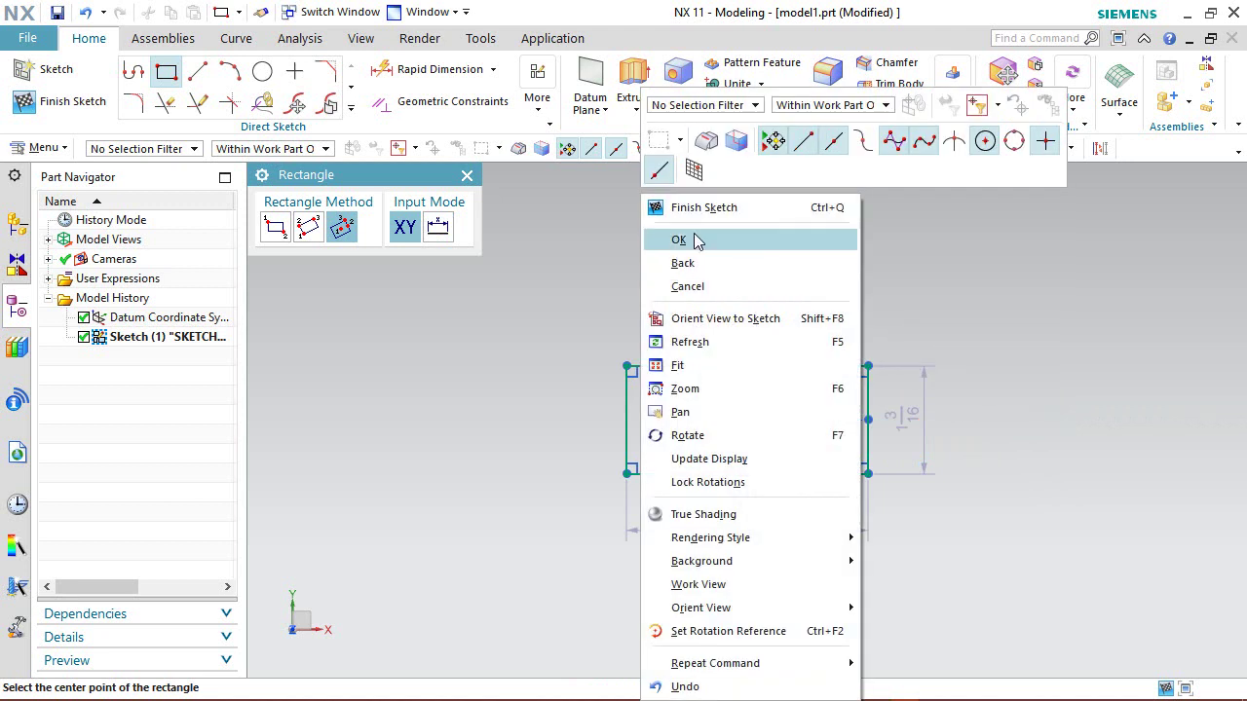
left_click(695, 241)
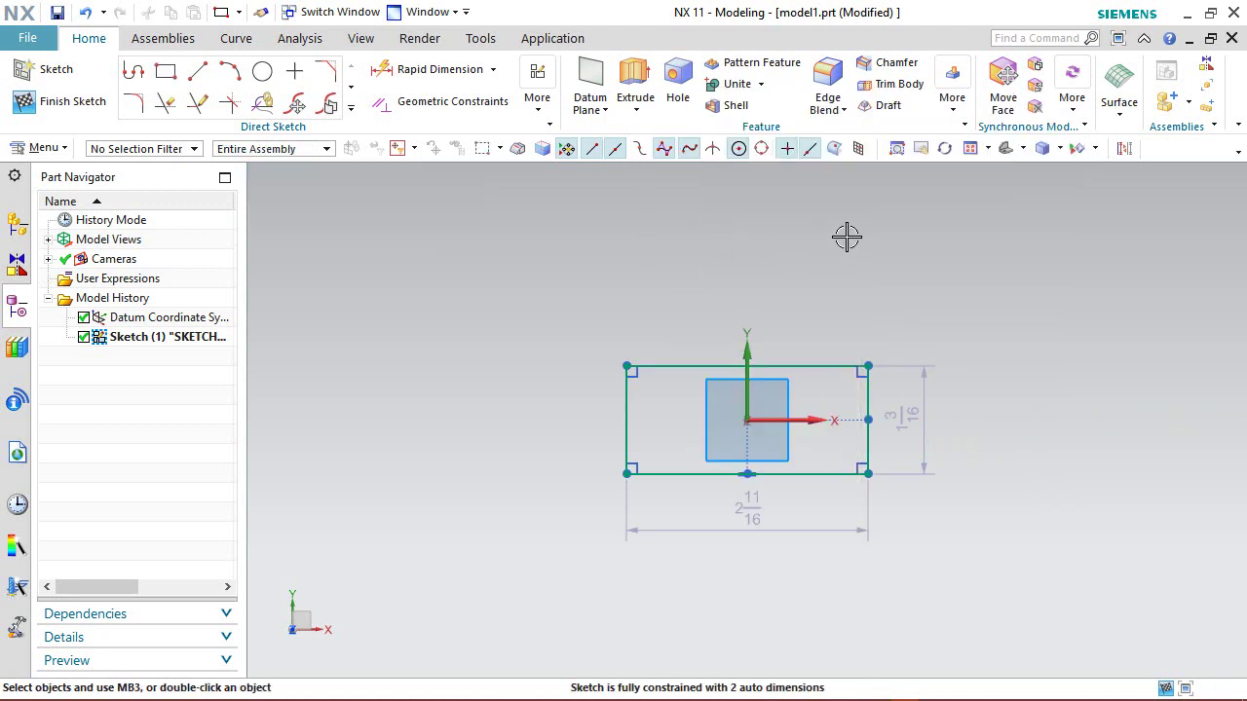
left_click(921, 148)
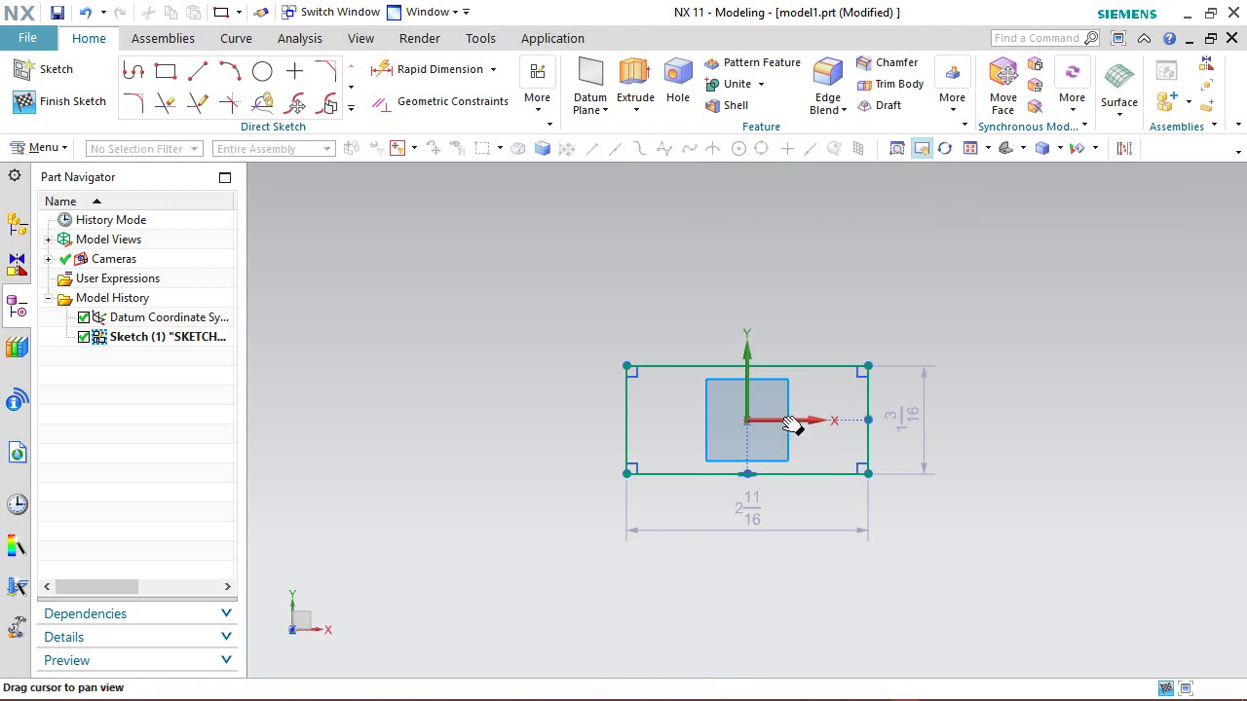
left_click_drag(790, 426, 501, 352)
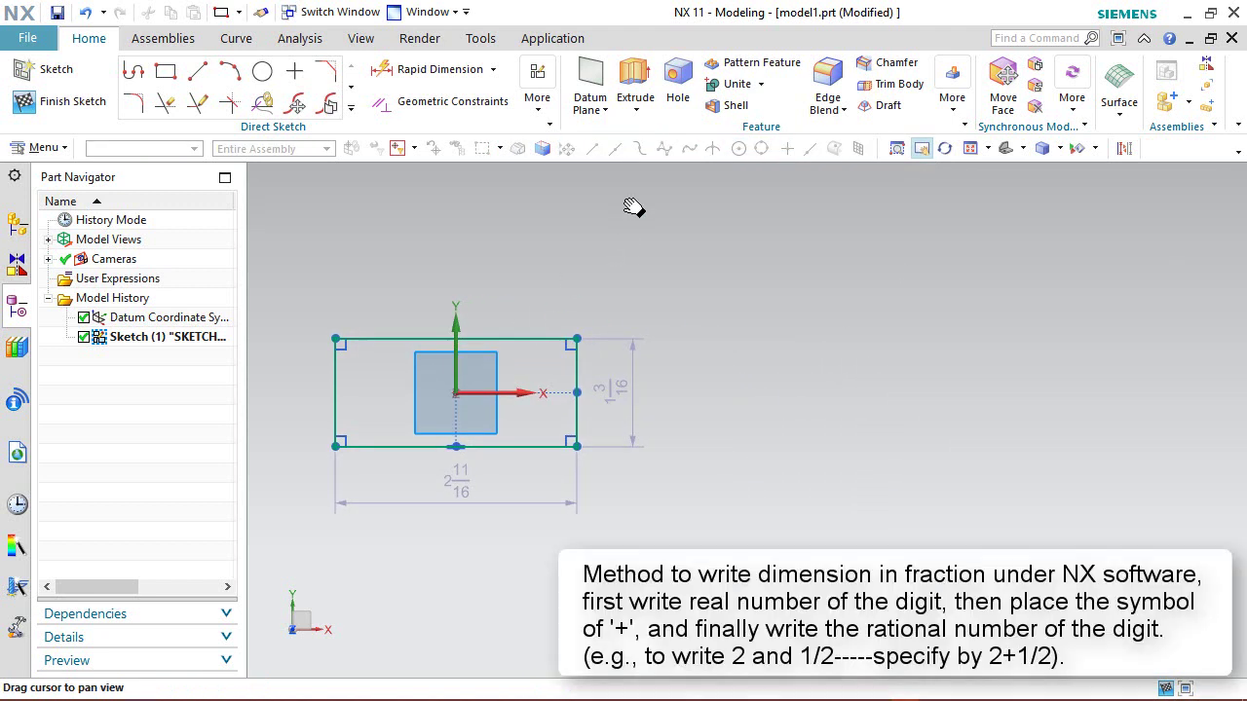
key("Escape")
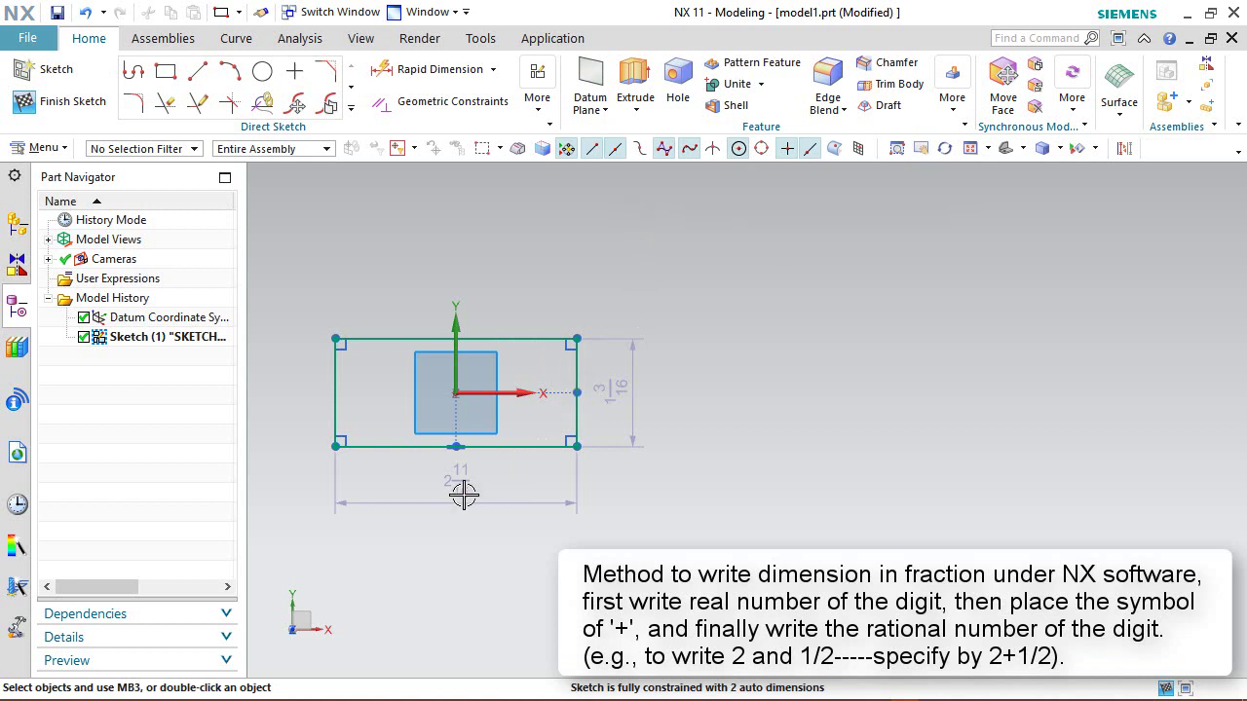
- Change the 2 11/16 width dimension to 2 1/2 inches, entered as 2+1/2
double_click(461, 494)
type("2+1/2")
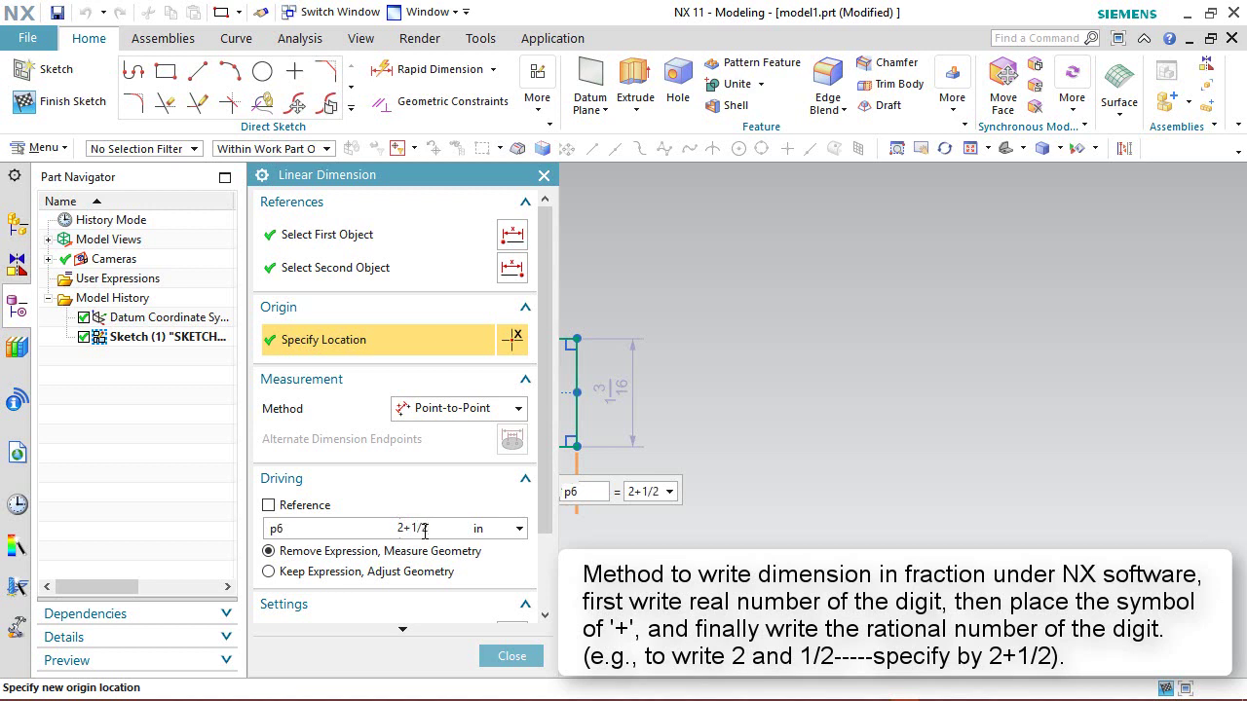
key("Return")
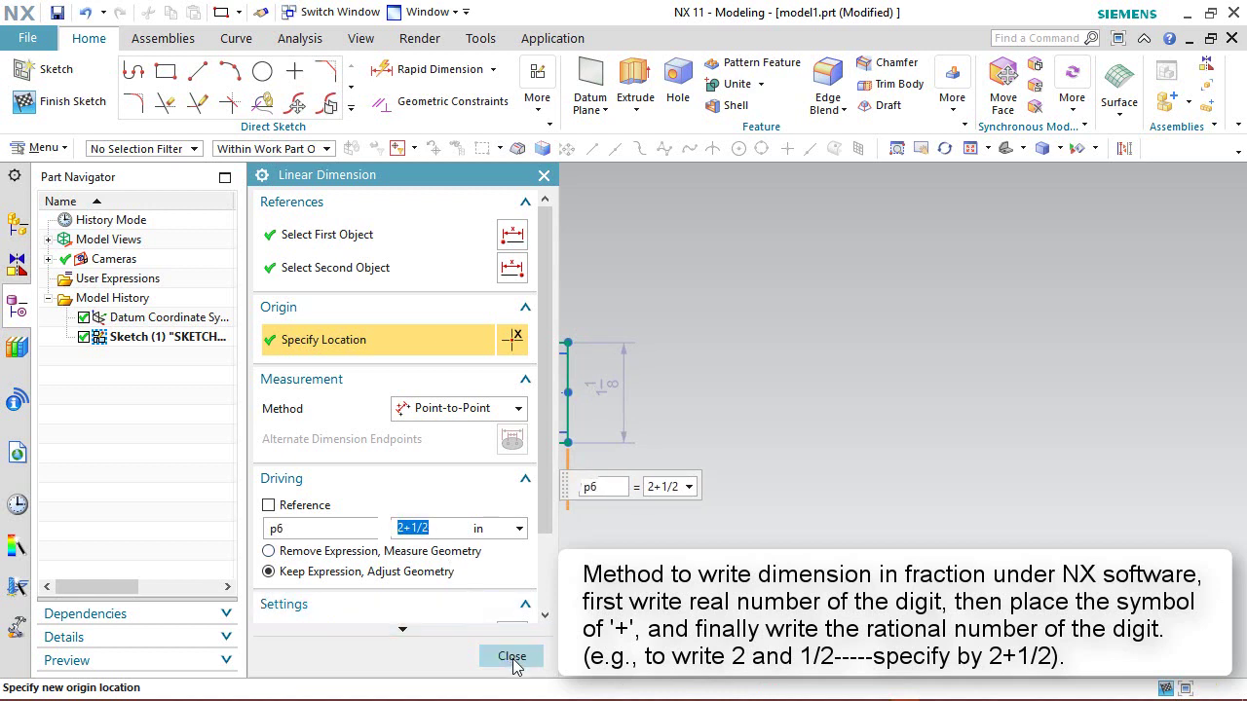
left_click(513, 656)
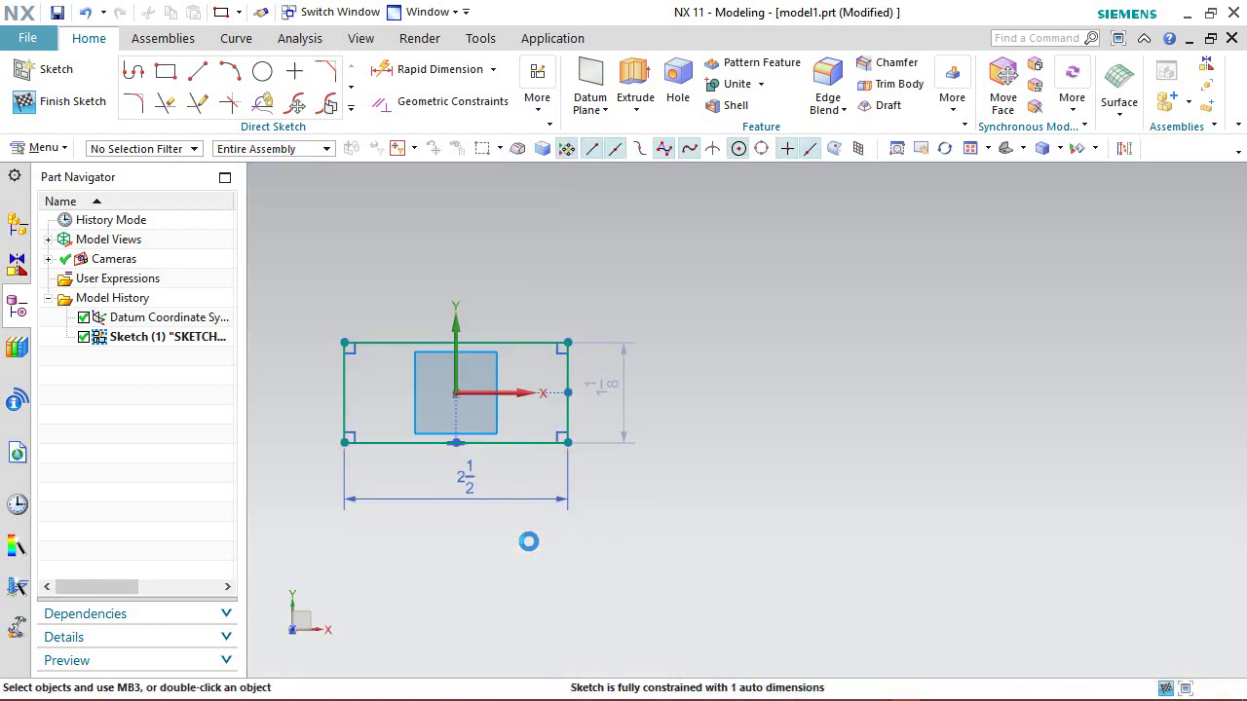
left_click(607, 386)
- Enter 1+3/4 for the vertical dimension, fully constraining the 2 1/2 × 1 3/4 rectangle
double_click(606, 387)
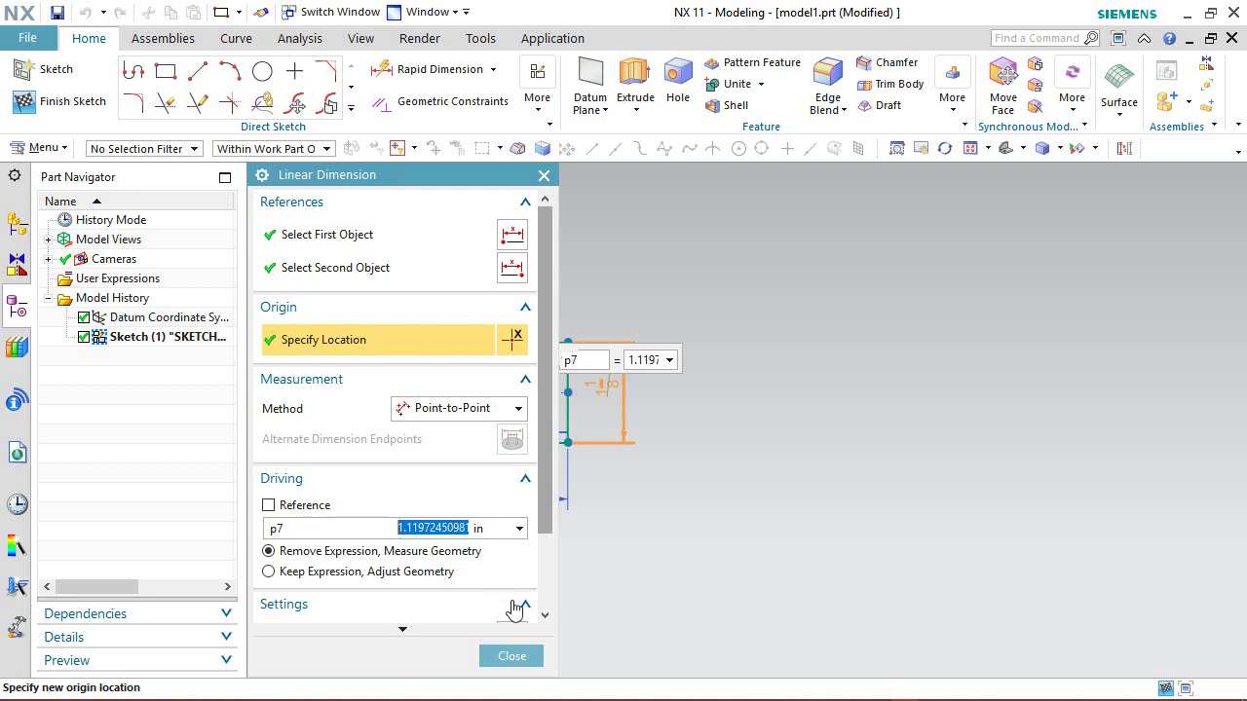
left_click(512, 656)
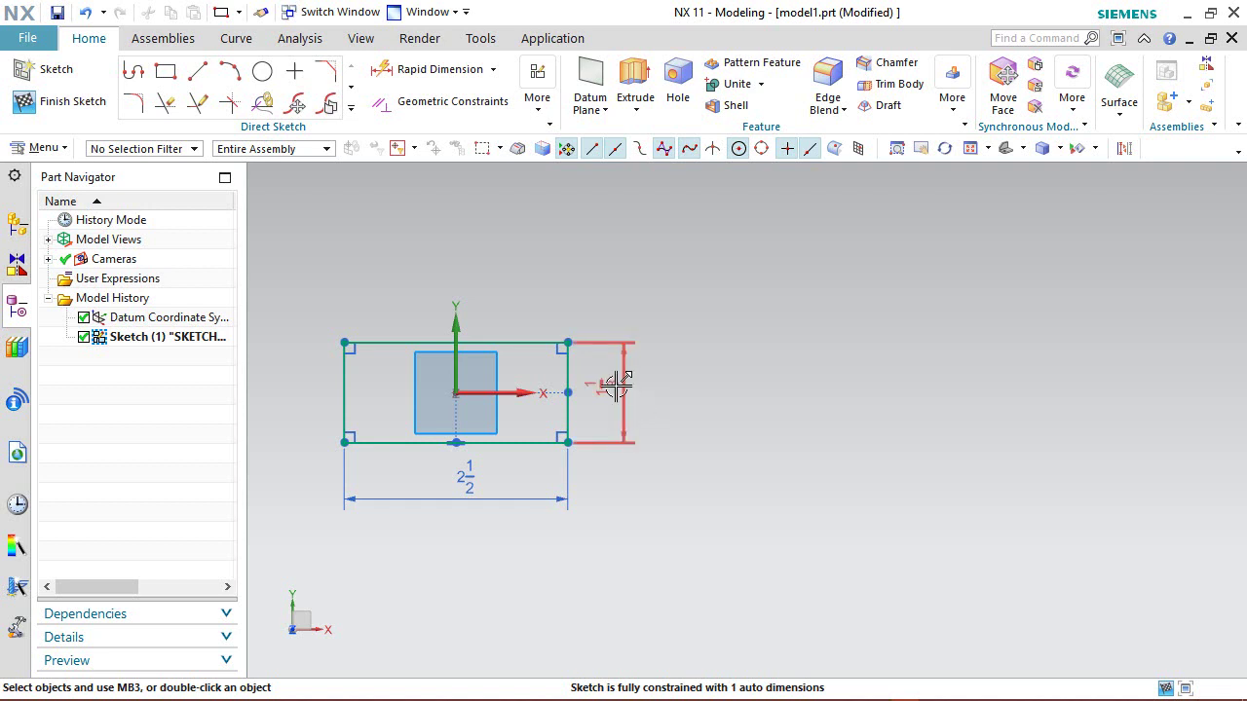
double_click(614, 386)
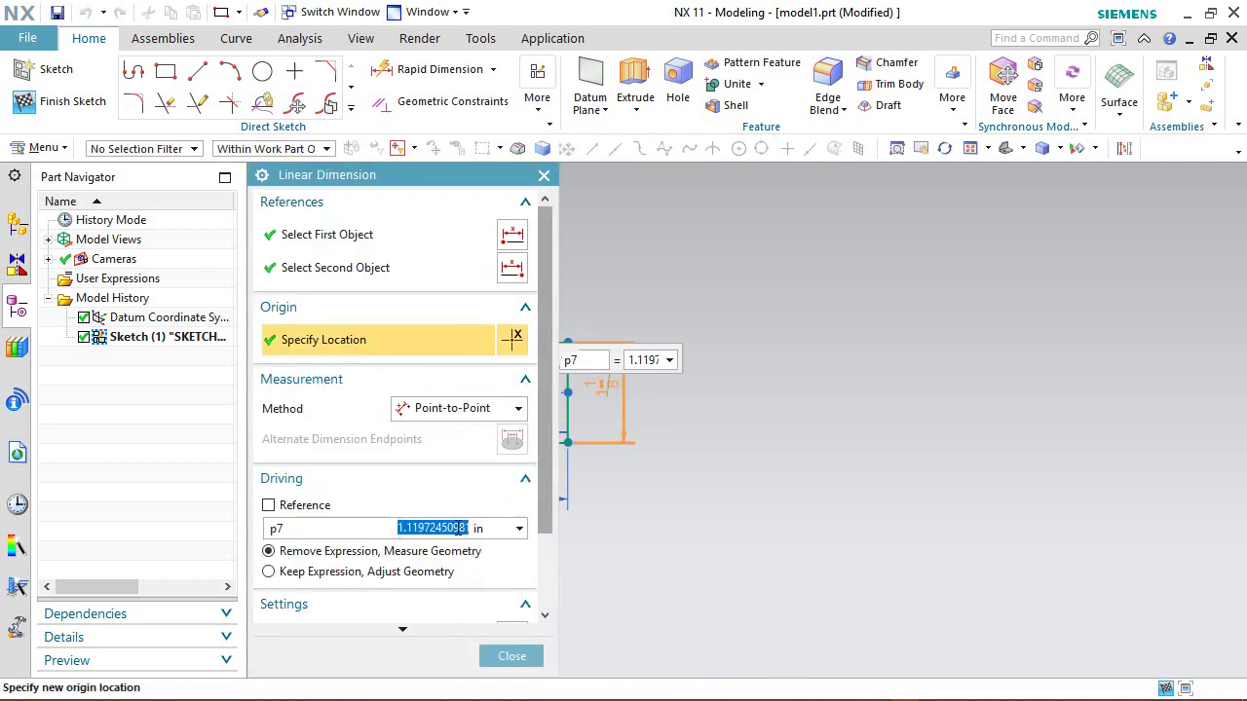
type("1+3/4")
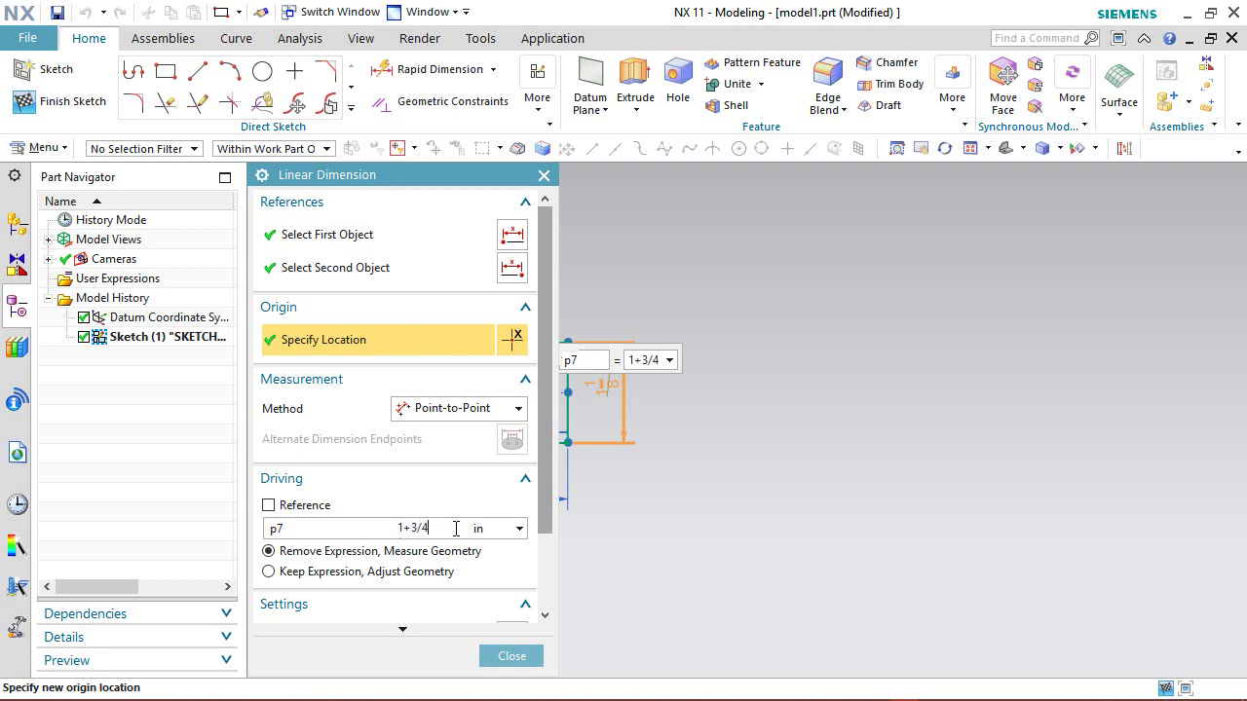
key("Return")
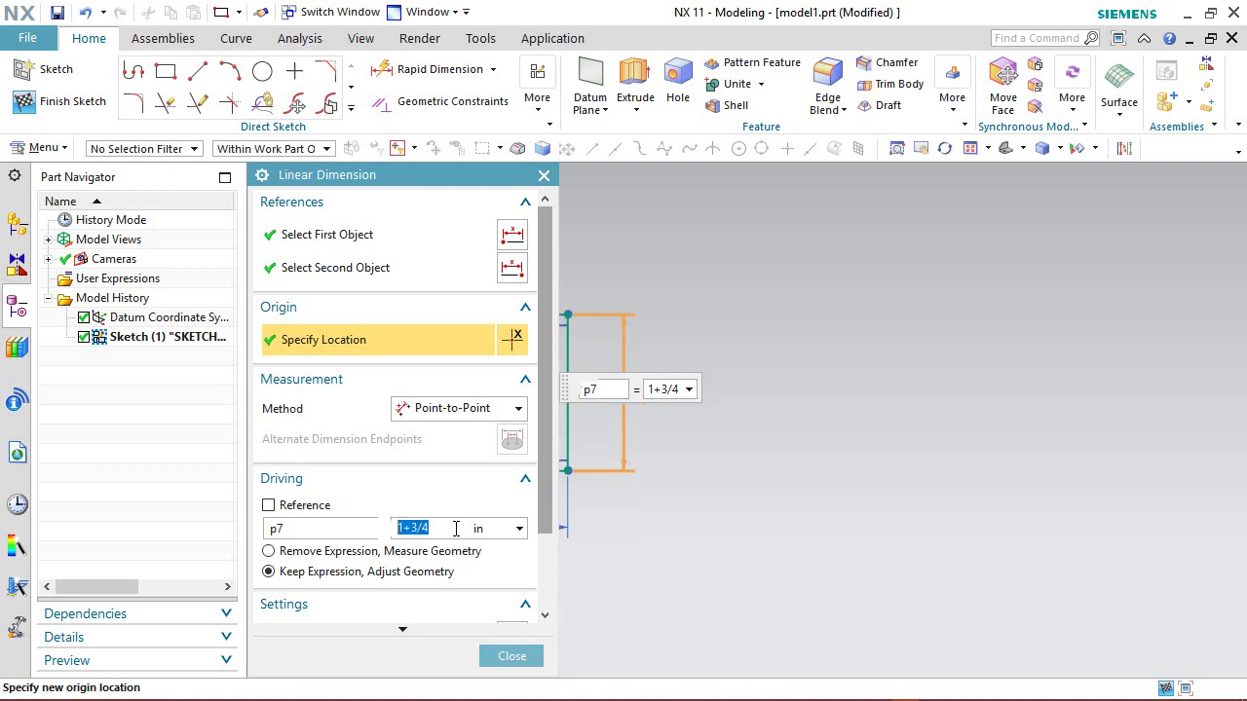
left_click(514, 655)
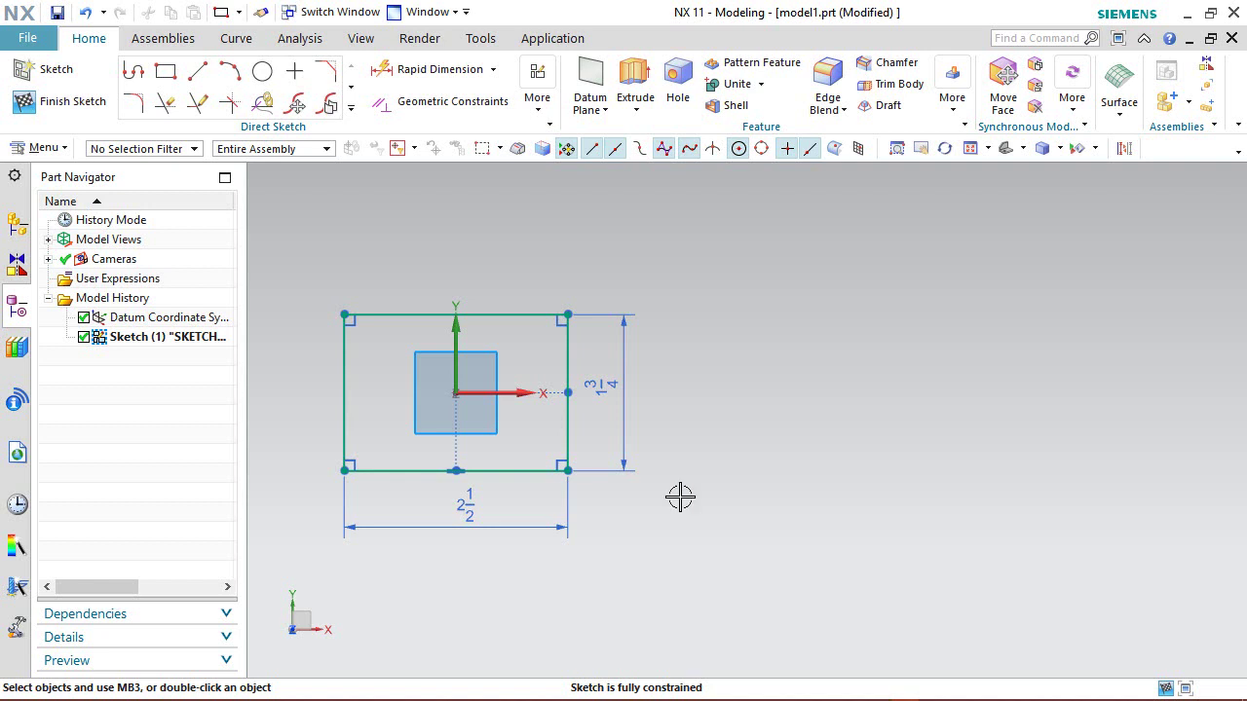
- Finish the NX rectangle sketch, view it isometrically, and bring up Inventor's start page
right_click(679, 496)
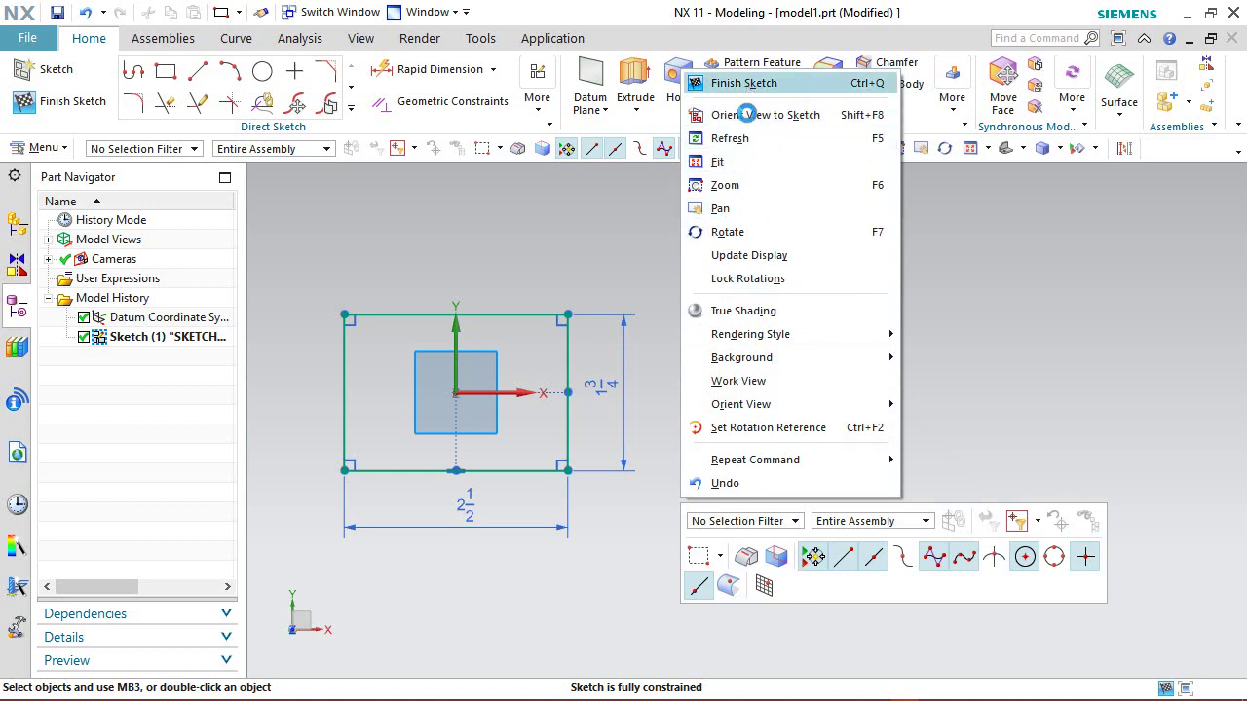
left_click(746, 83)
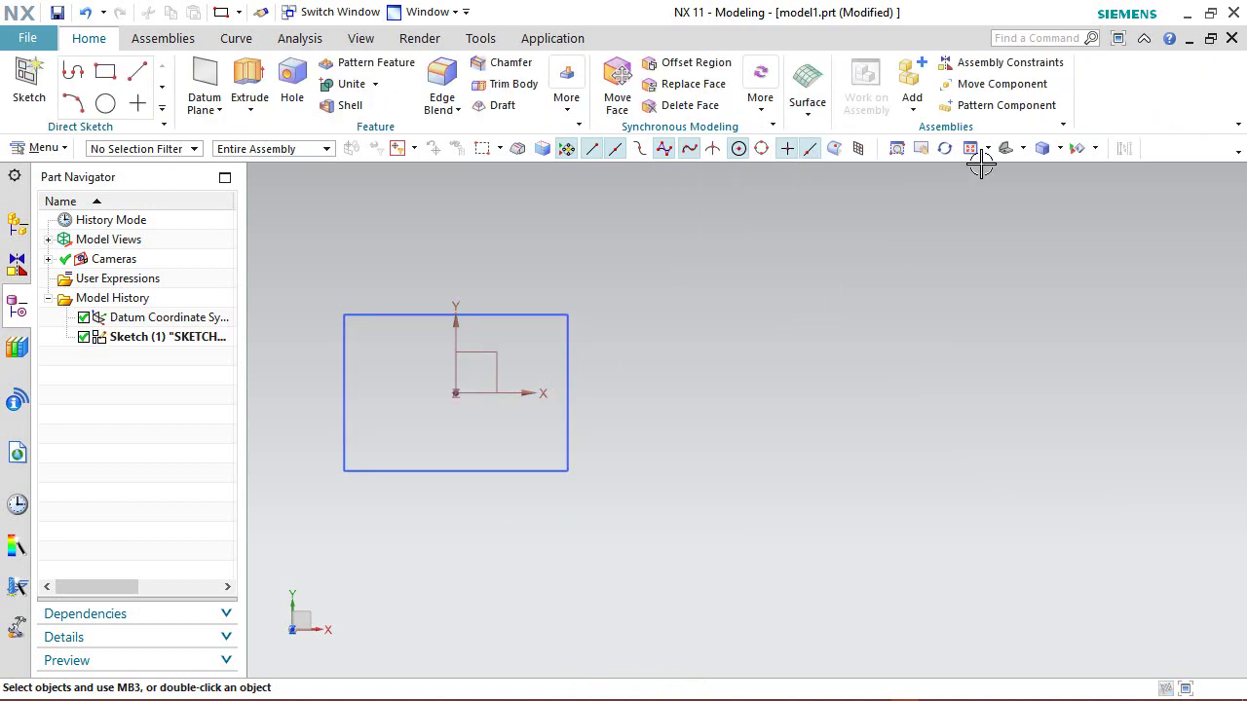
left_click(1024, 150)
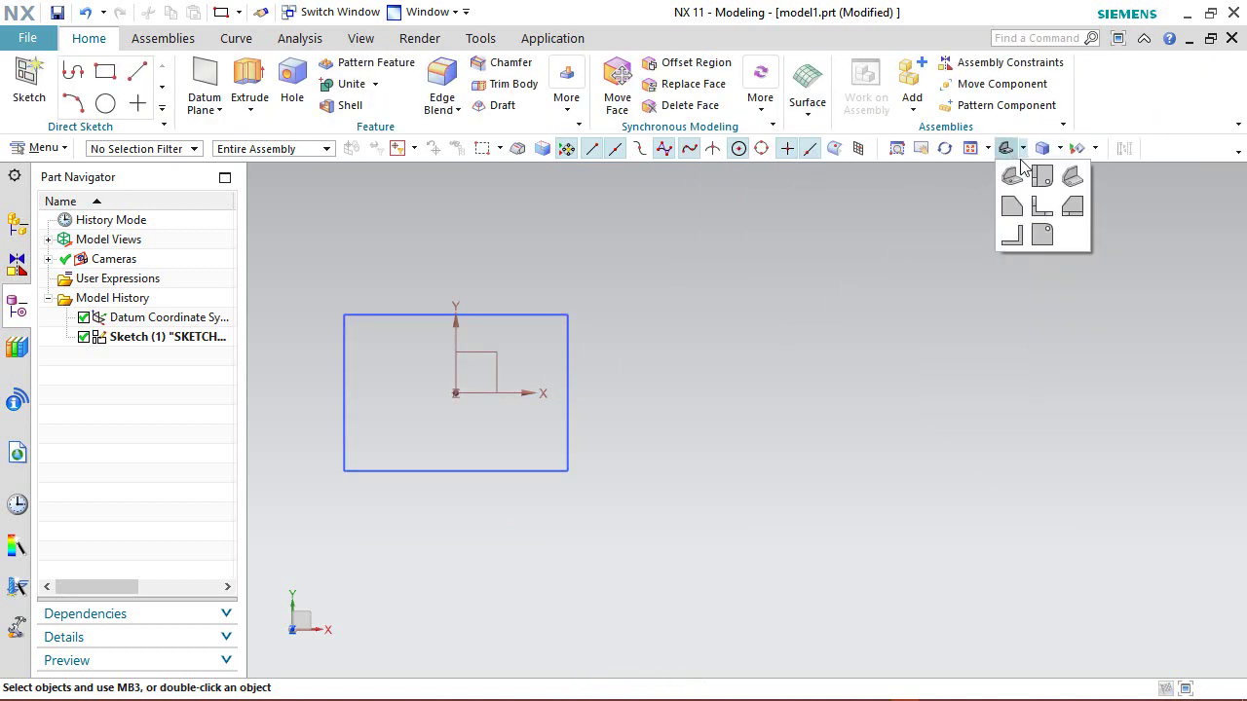
left_click(1071, 179)
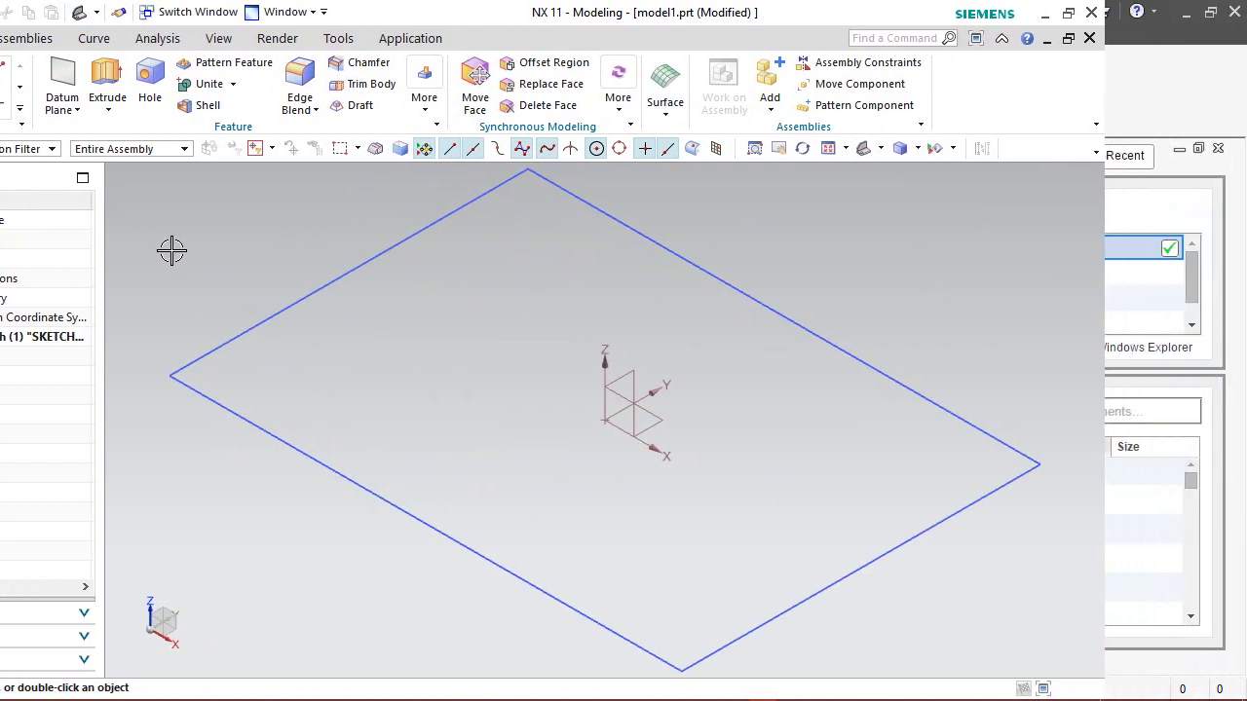
left_click(1087, 665)
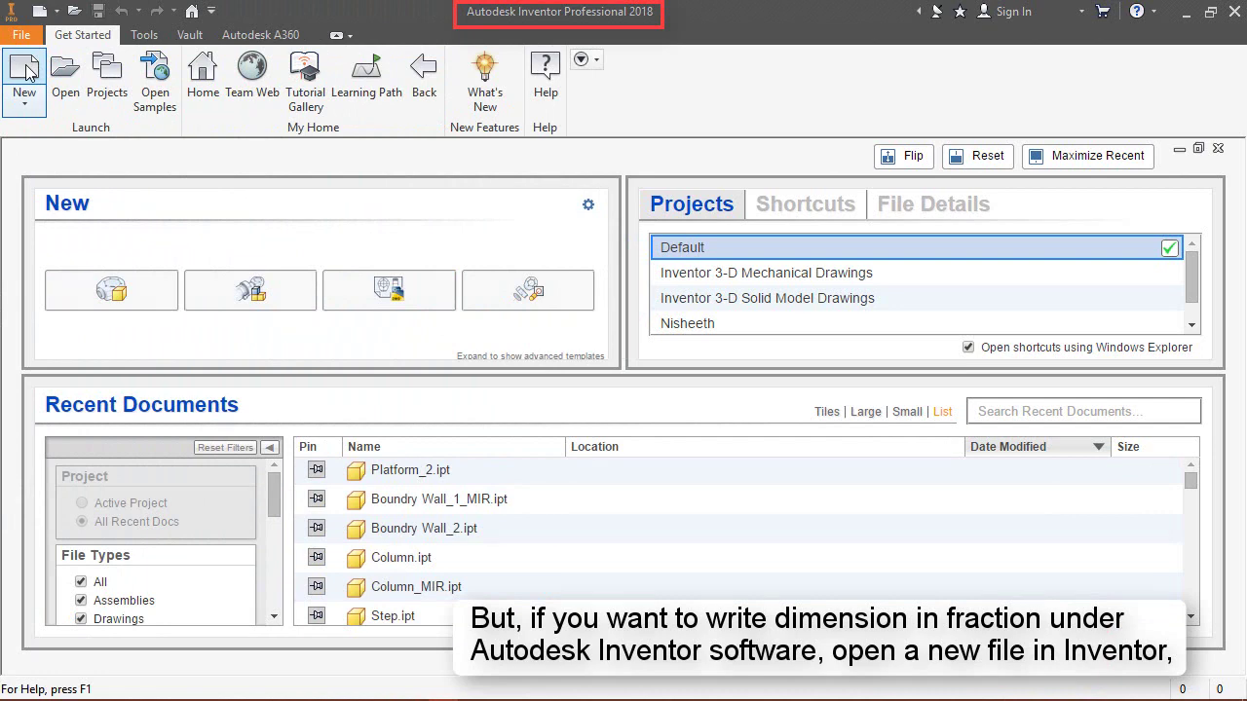
- Start a new part from the English folder's Standard (in).ipt template
left_click(25, 72)
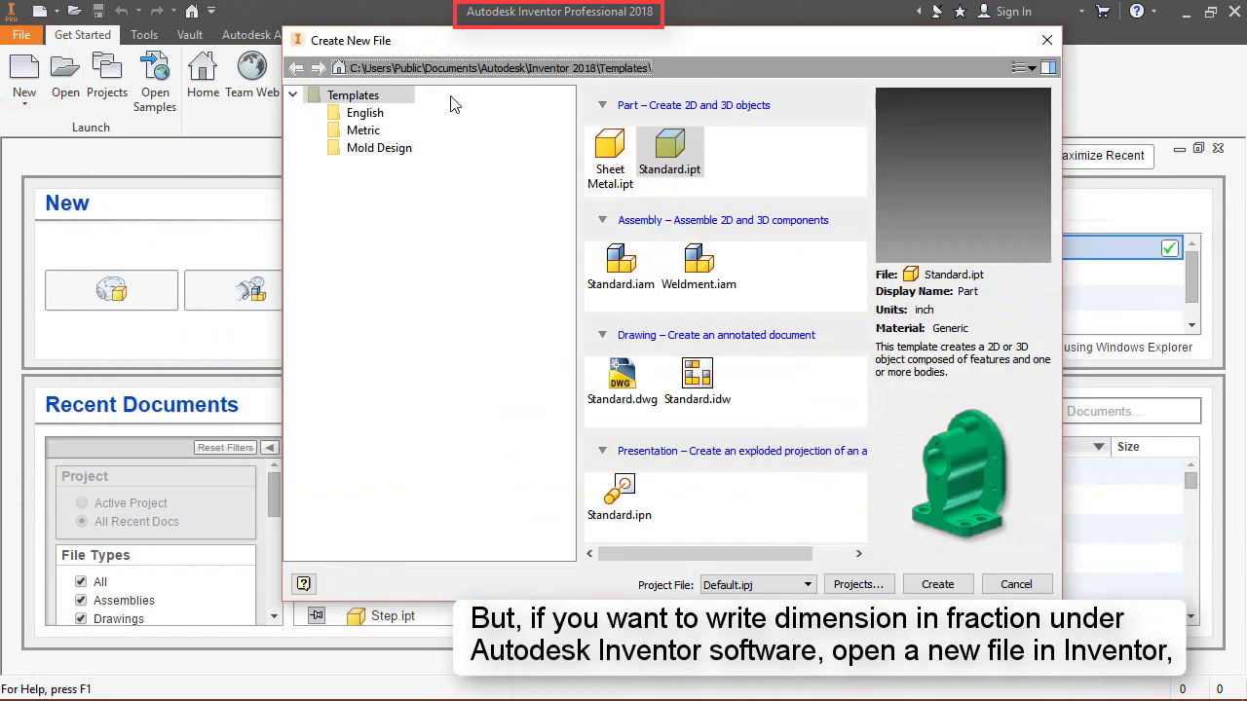
left_click(378, 116)
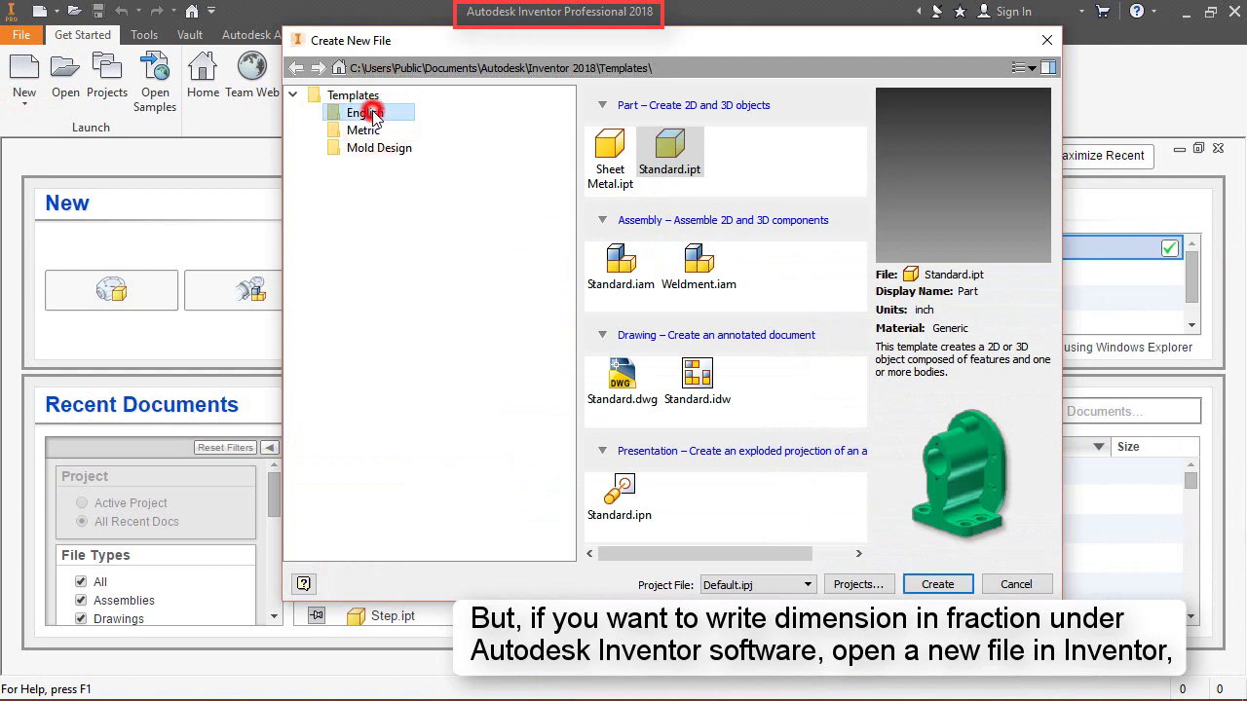
left_click(649, 146)
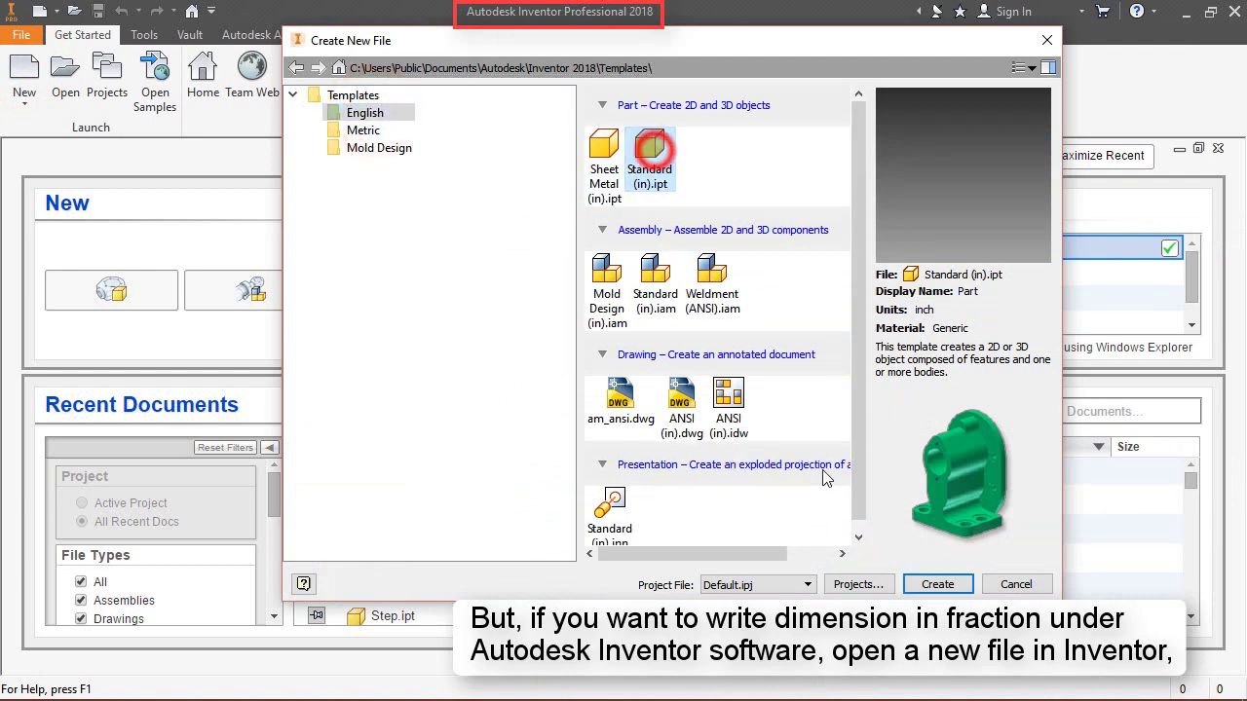
left_click(937, 584)
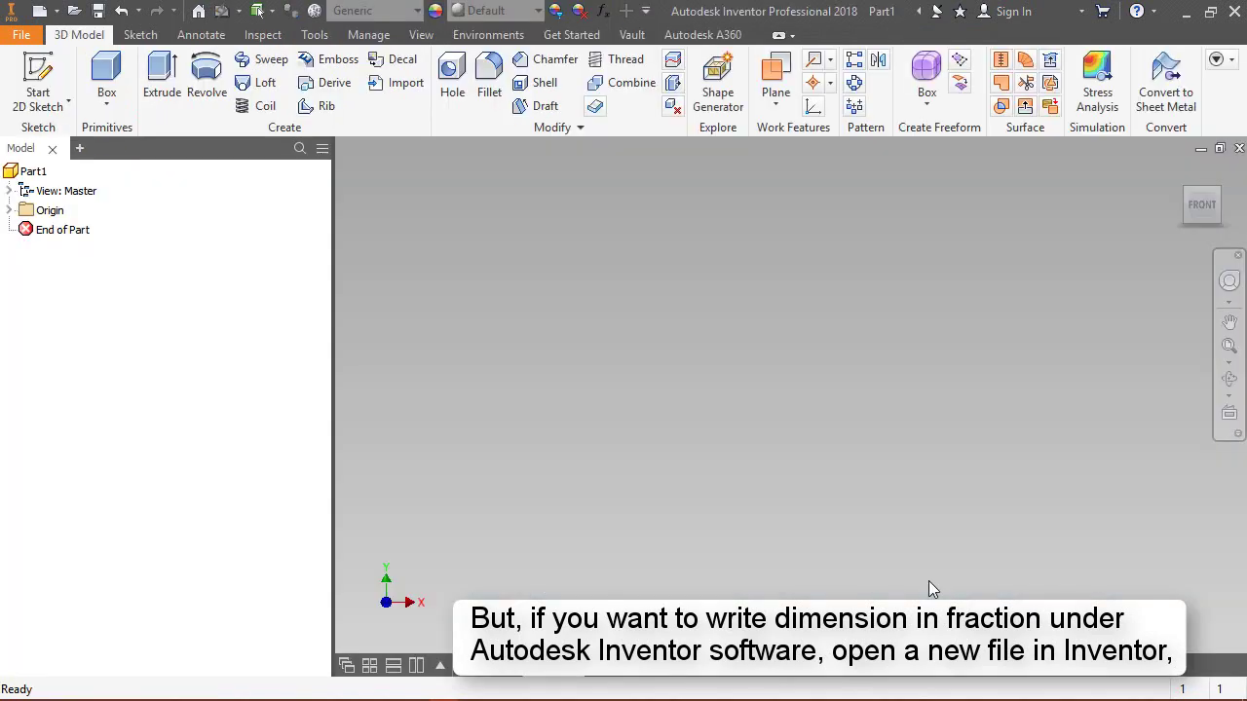
- Start a 2D sketch on the XY Plane, viewed from the Front
left_click(928, 581)
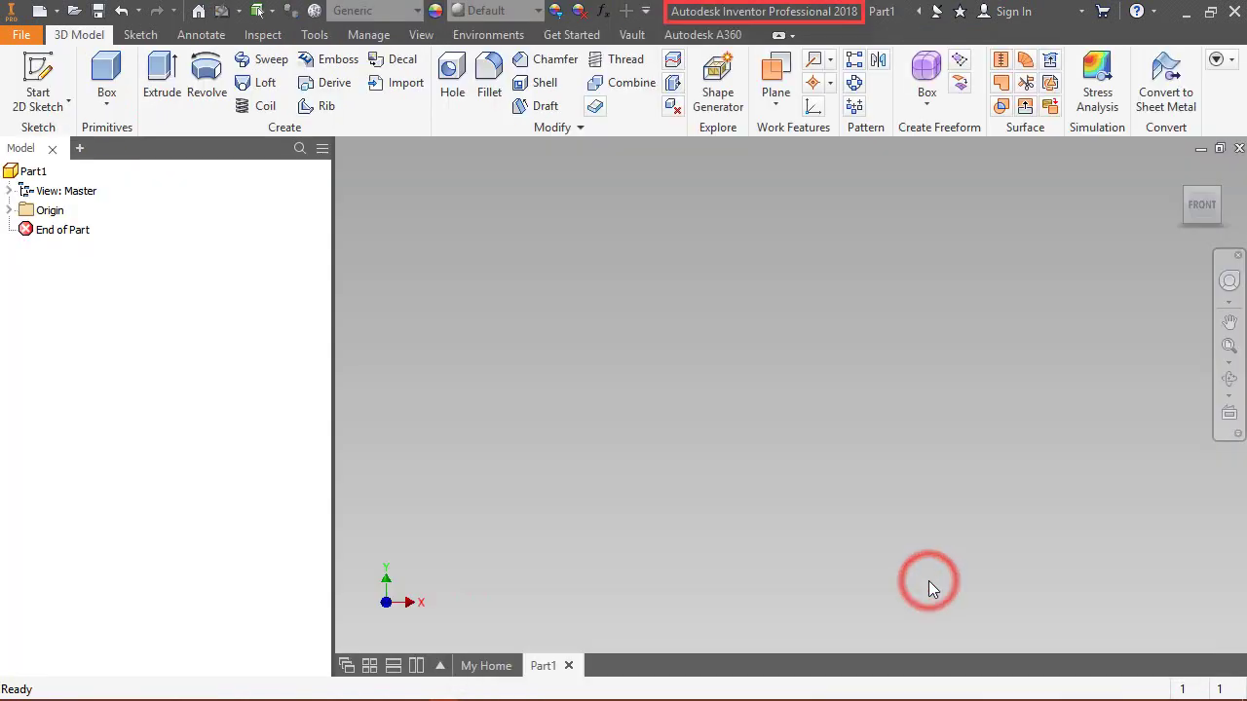
left_click(37, 73)
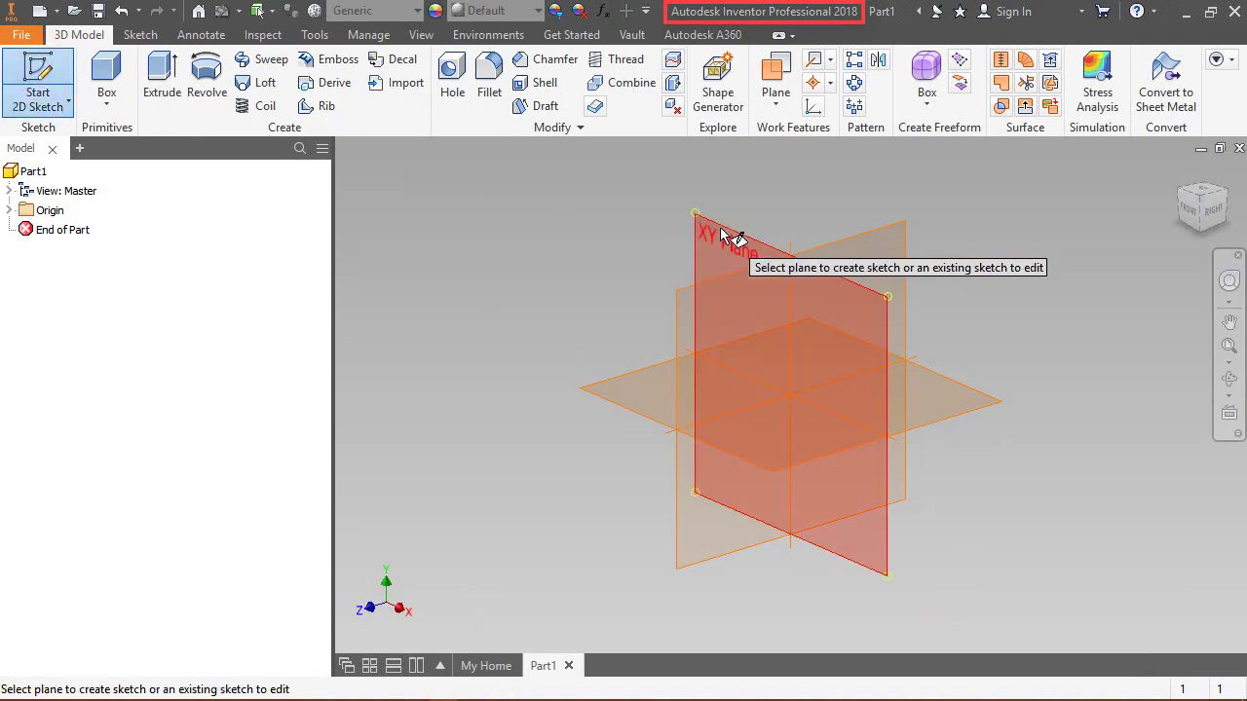
left_click(720, 234)
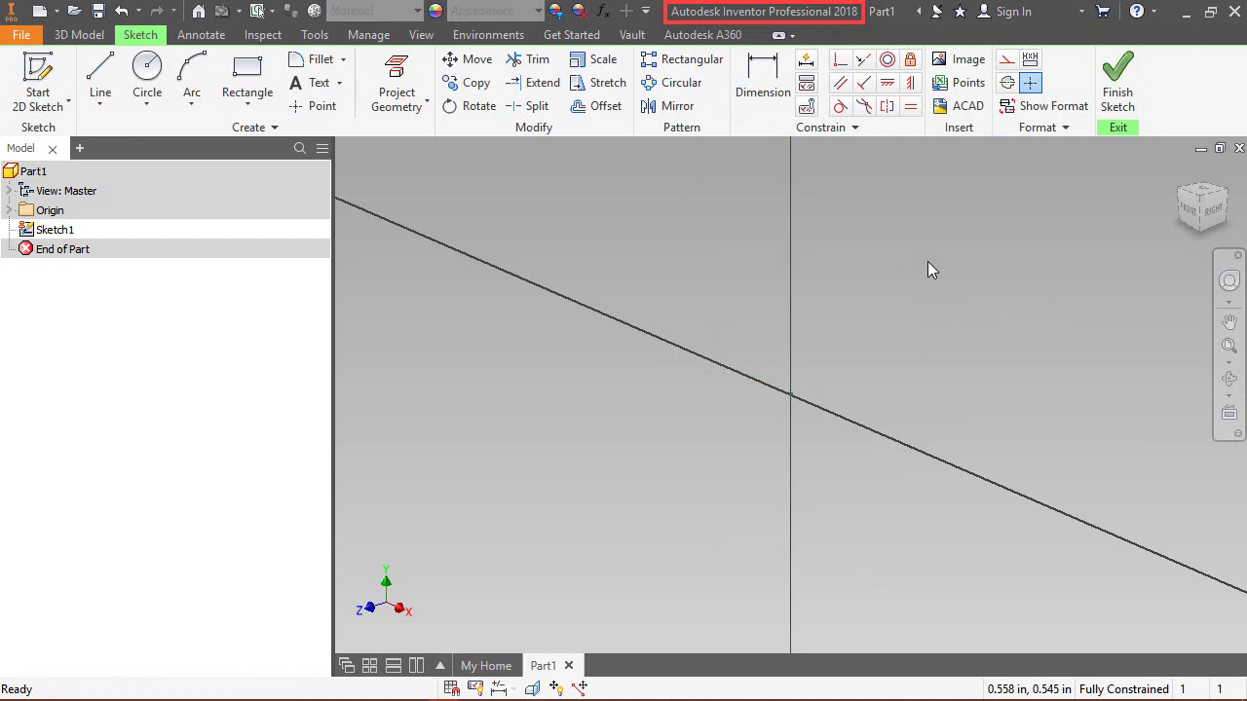
mouse_move(1201, 207)
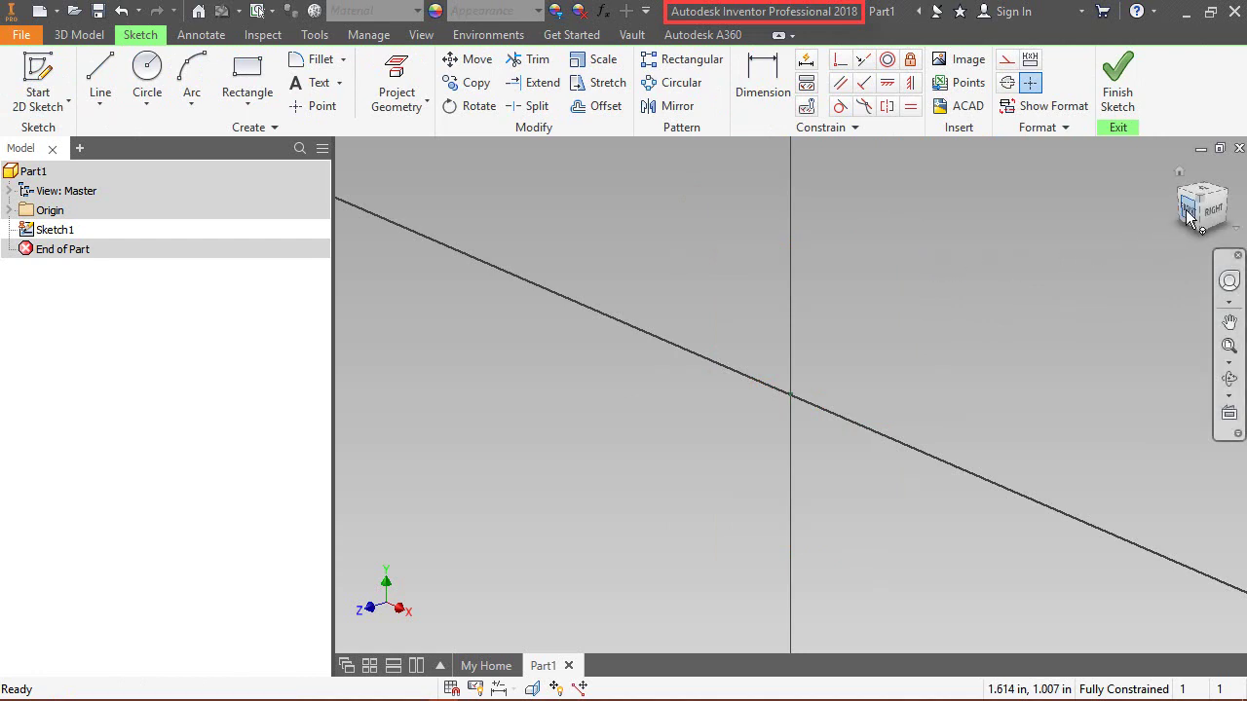
left_click(1189, 214)
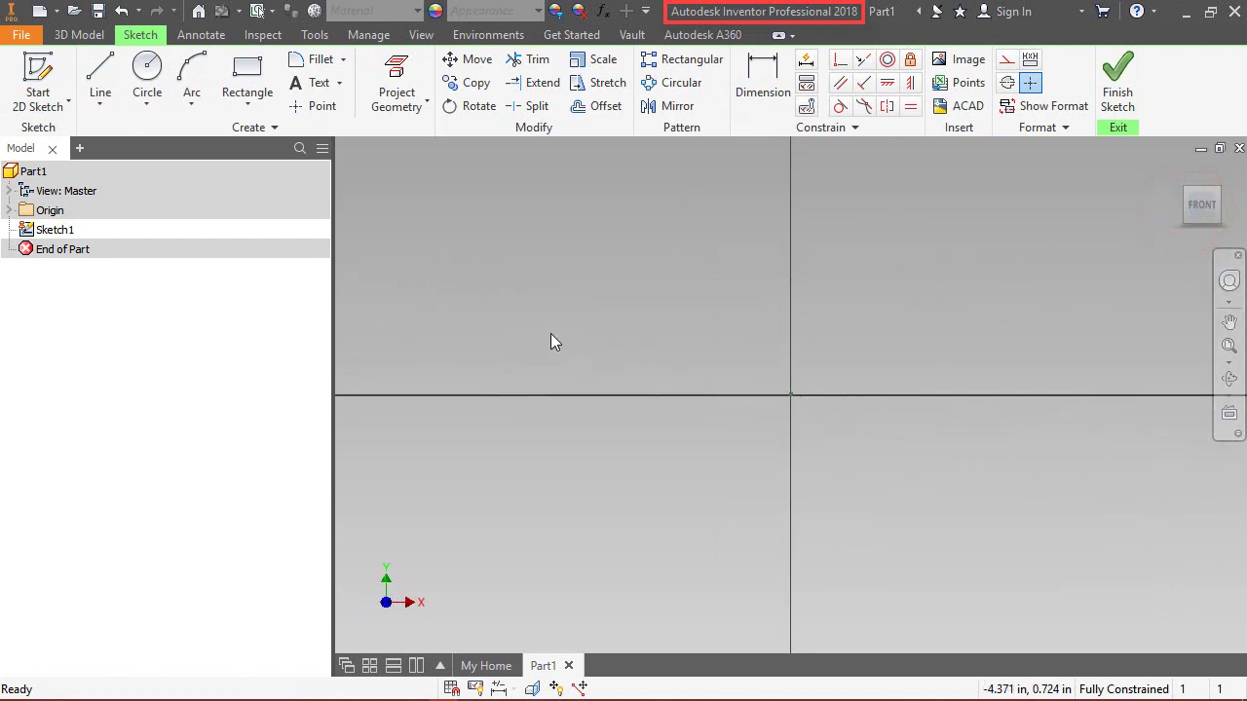
- Draw a rectangle from the origin to a corner up and to the left
left_click(246, 68)
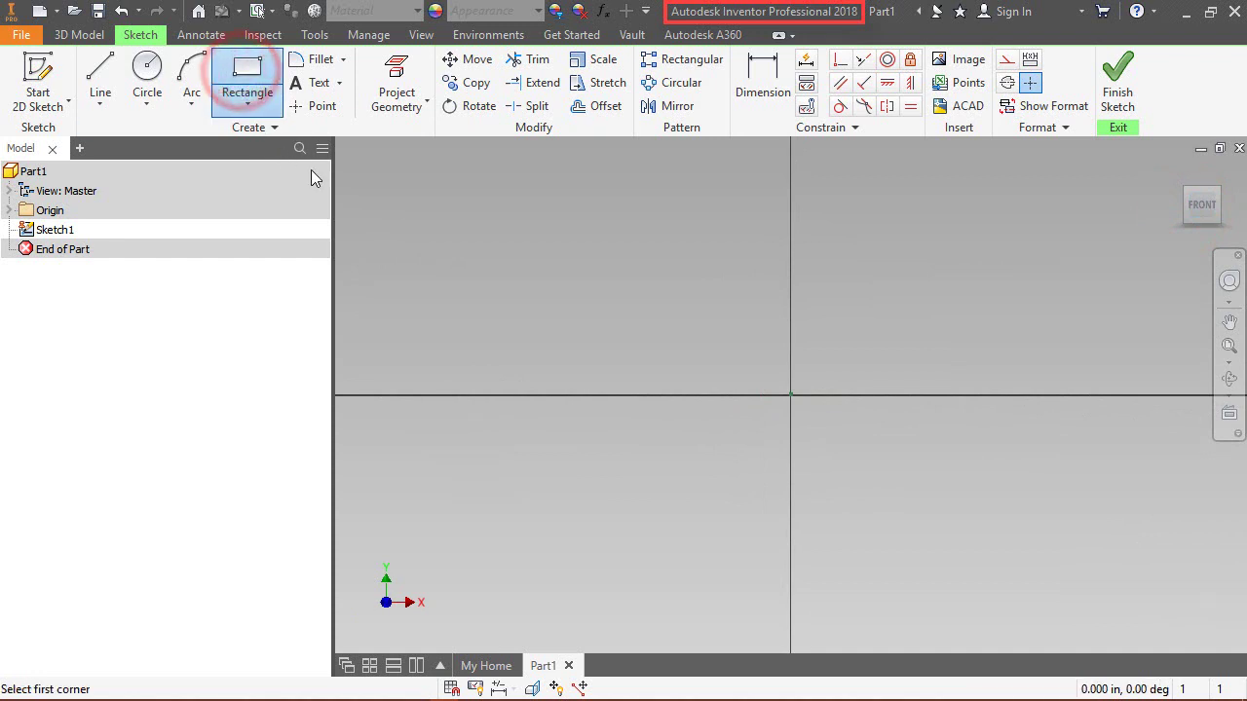
left_click(790, 393)
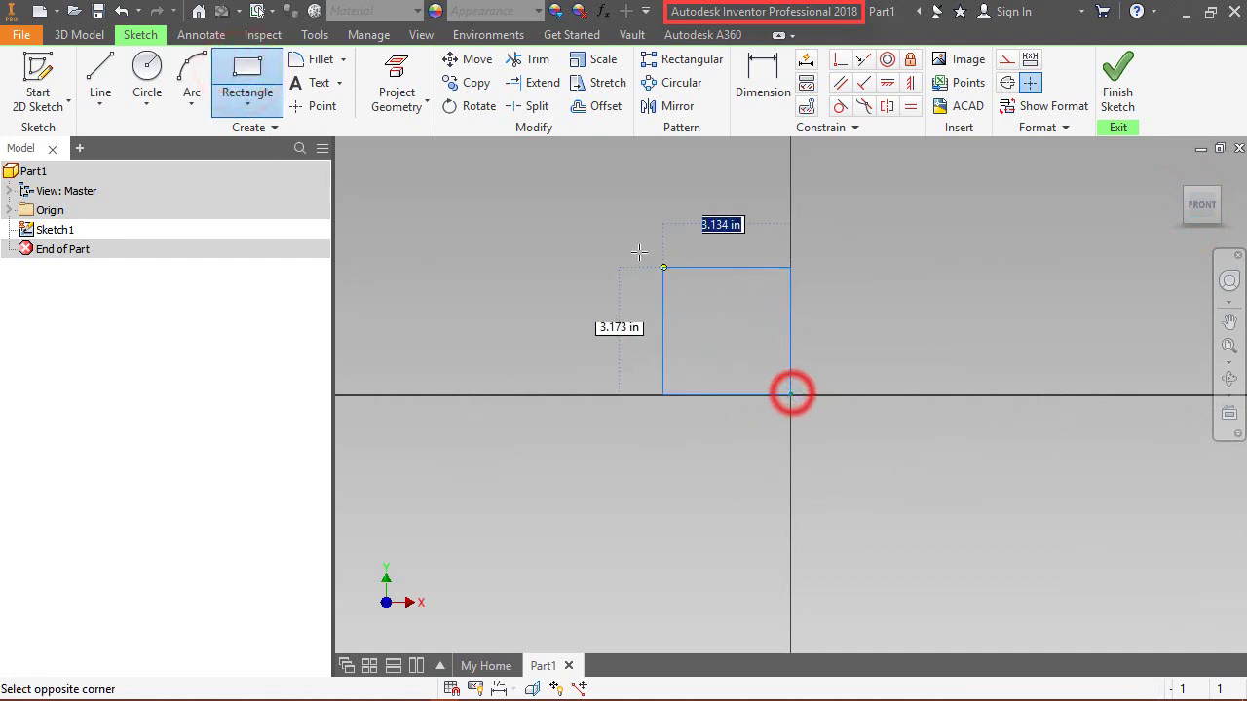
left_click(567, 227)
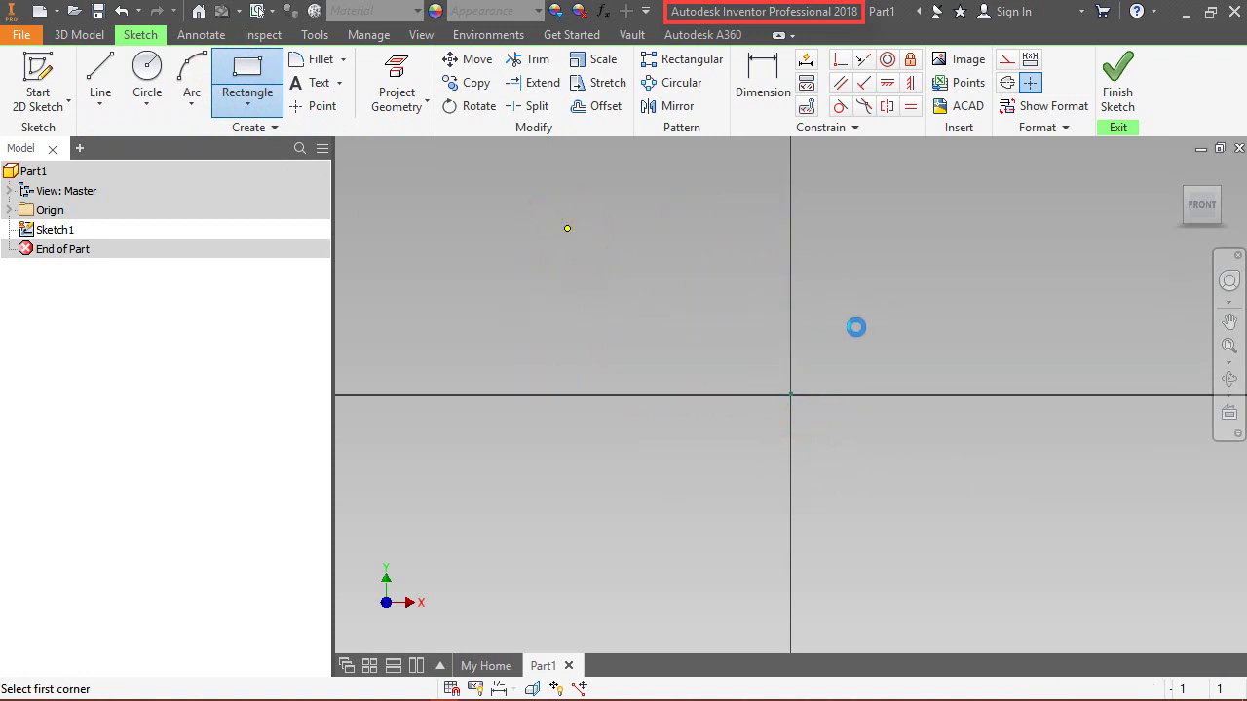
right_click(865, 322)
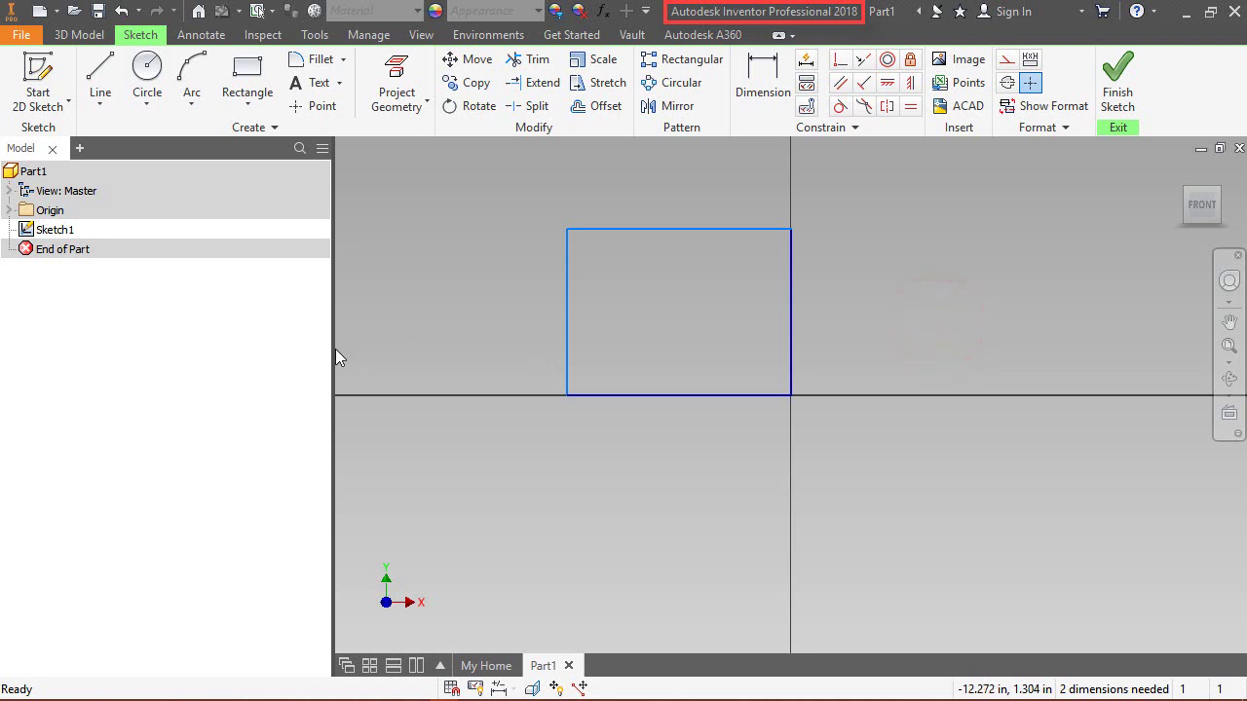
left_click_drag(334, 352, 173, 376)
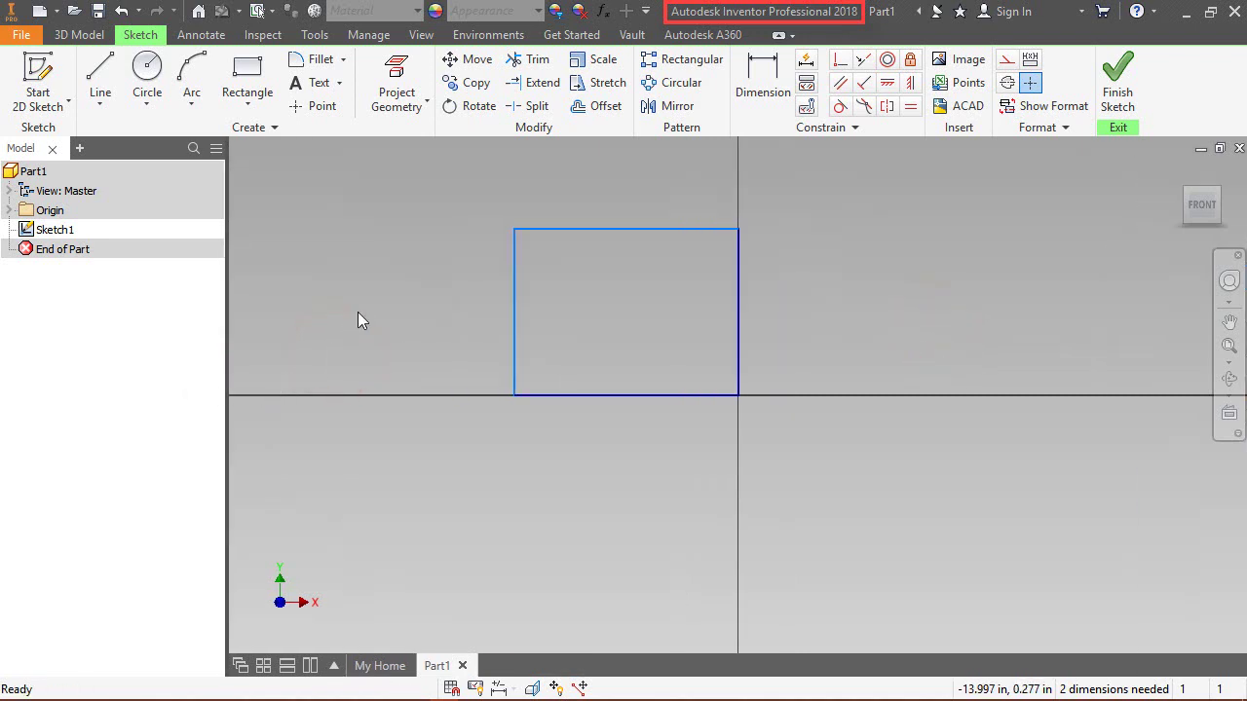
left_click(365, 302)
- Dimension the rectangle's top edge above it with a 6 1/2 inch width
left_click(762, 78)
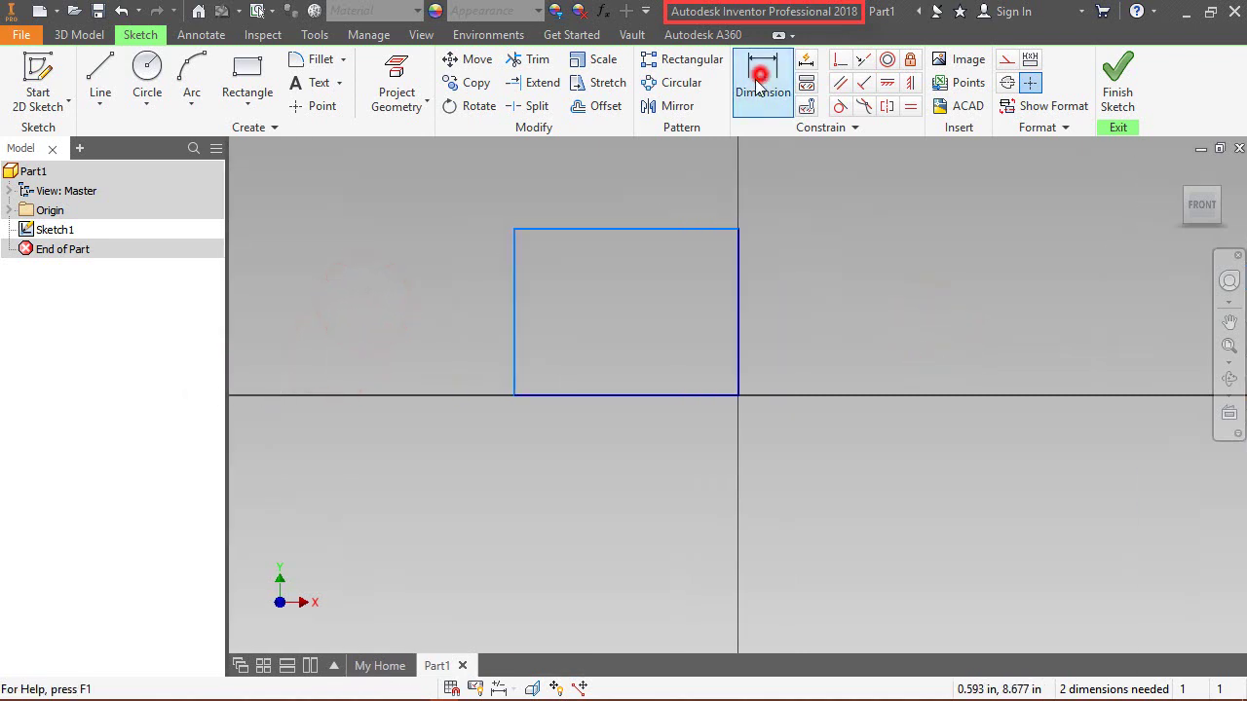
left_click(624, 230)
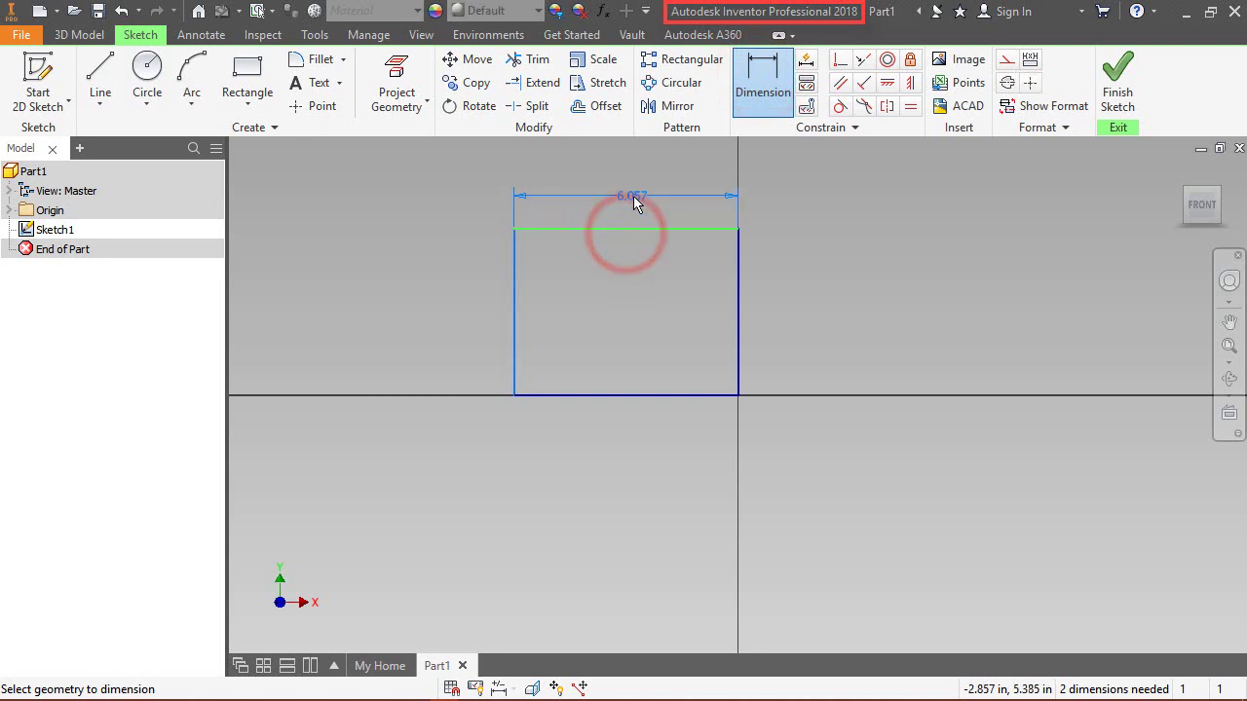
left_click(633, 196)
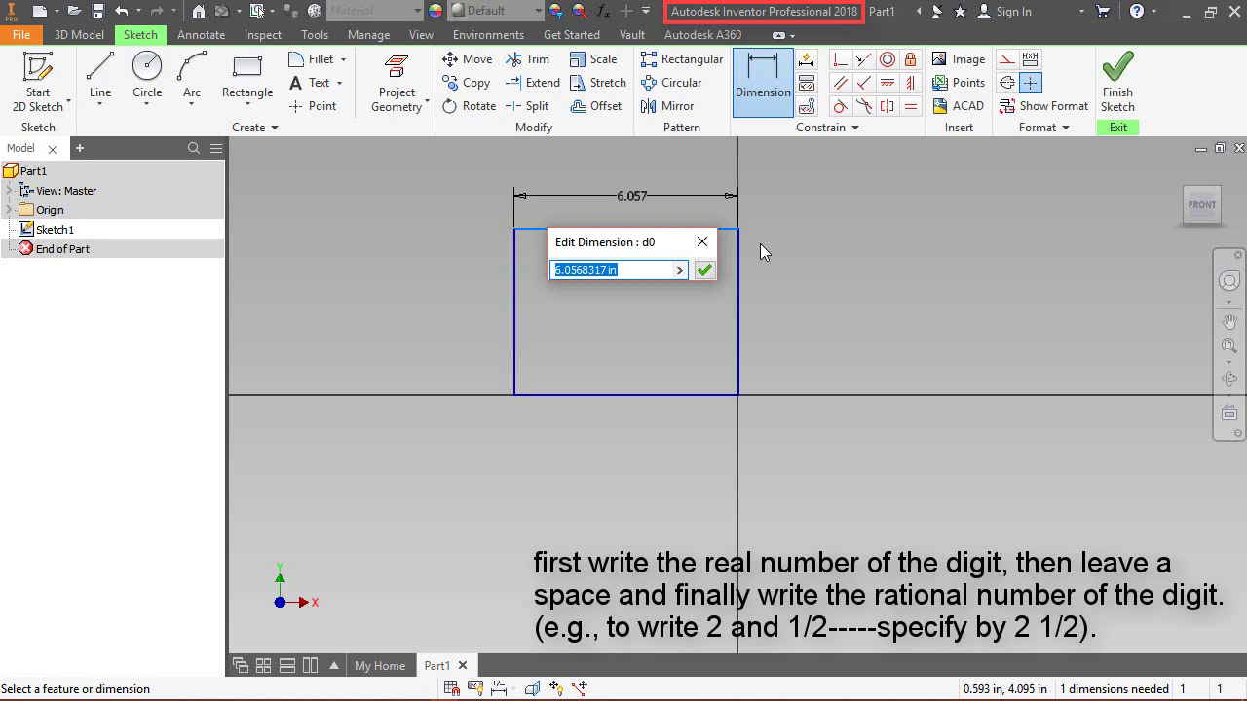
type("6")
type(" 1/2")
left_click(704, 271)
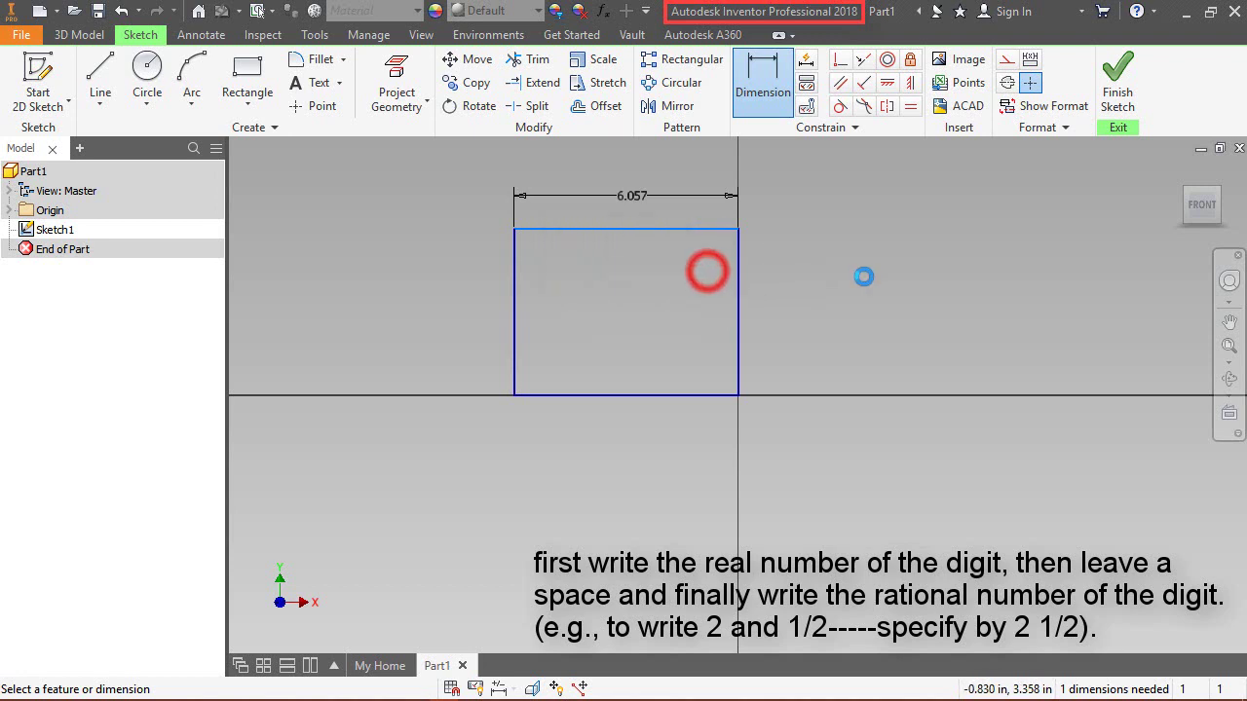